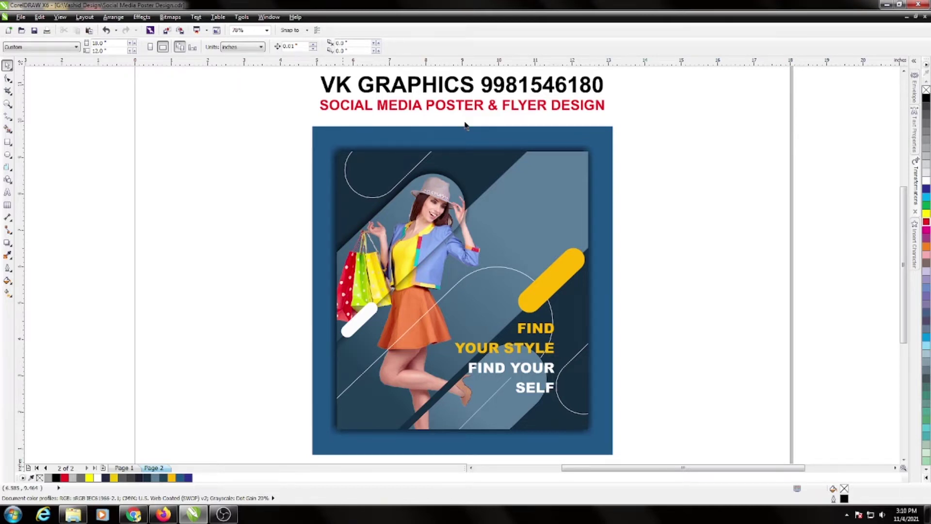
Move the finished poster group off the page to the right, leaving only the heading on the page.
scroll(271, 177, down, 2)
click(300, 161)
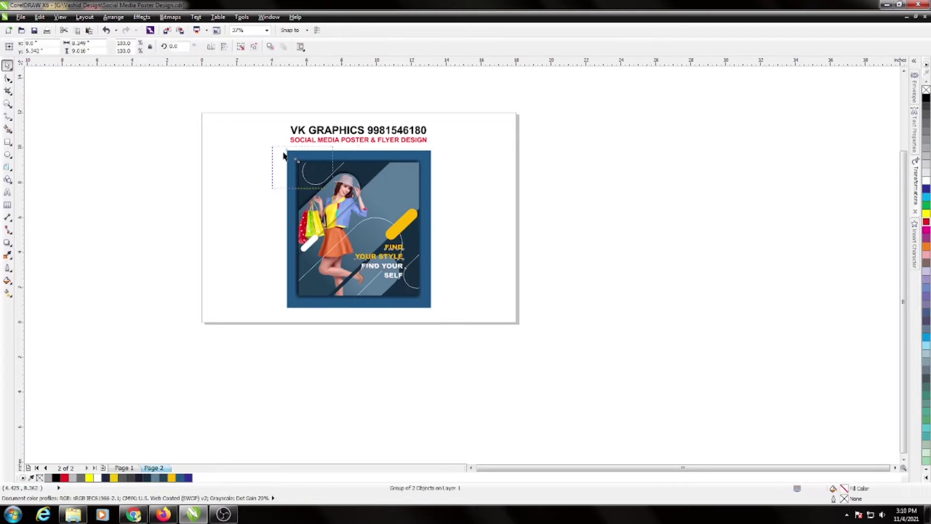
drag(277, 148, 487, 319)
mouse_move(402, 213)
mouse_down()
mouse_move(604, 222)
mouse_move(590, 223)
mouse_up()
click(440, 241)
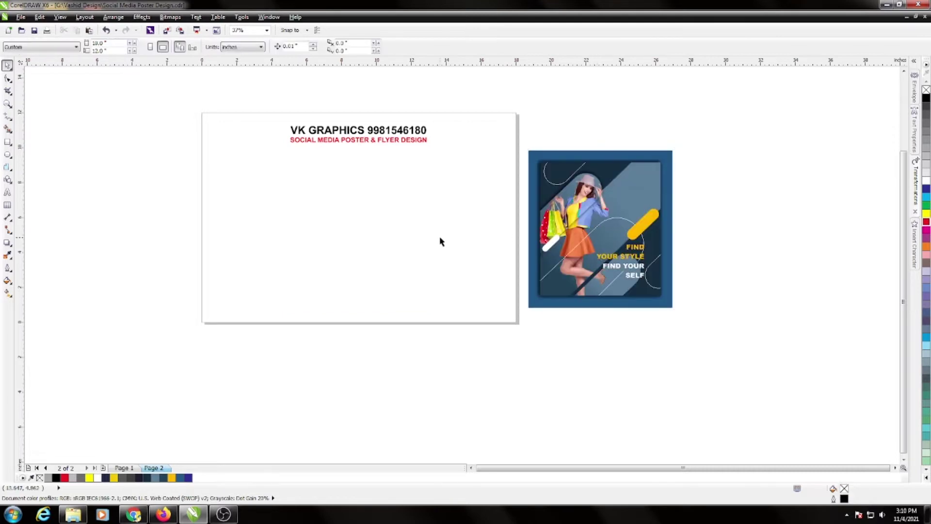
click(8, 141)
Draw a tall rectangle frame on the empty page and move it up under the heading.
mouse_move(340, 199)
mouse_down()
mouse_move(320, 171)
mouse_move(432, 292)
mouse_up()
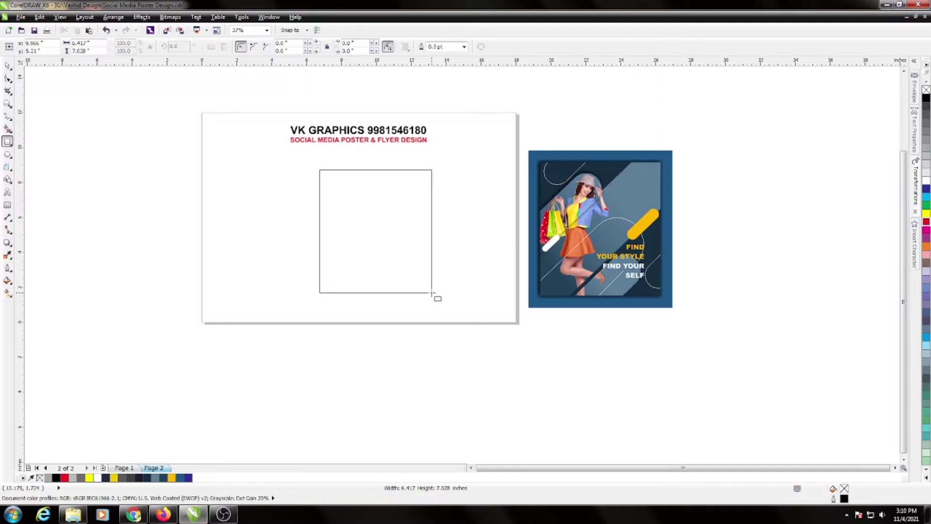
drag(431, 293, 442, 303)
key(space)
drag(381, 240, 363, 214)
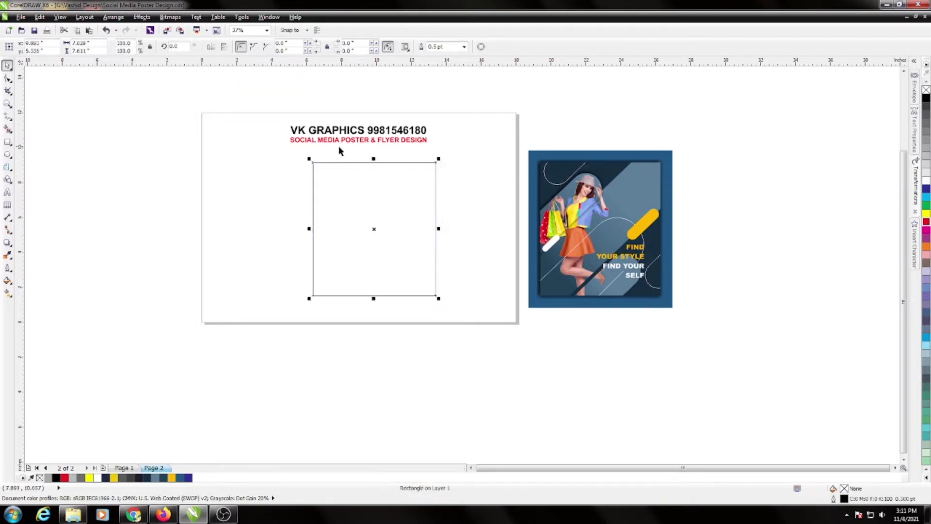
Centre the rectangle frame horizontally under the heading text.
shift+click(435, 140)
key(c)
click(393, 203)
click(335, 194)
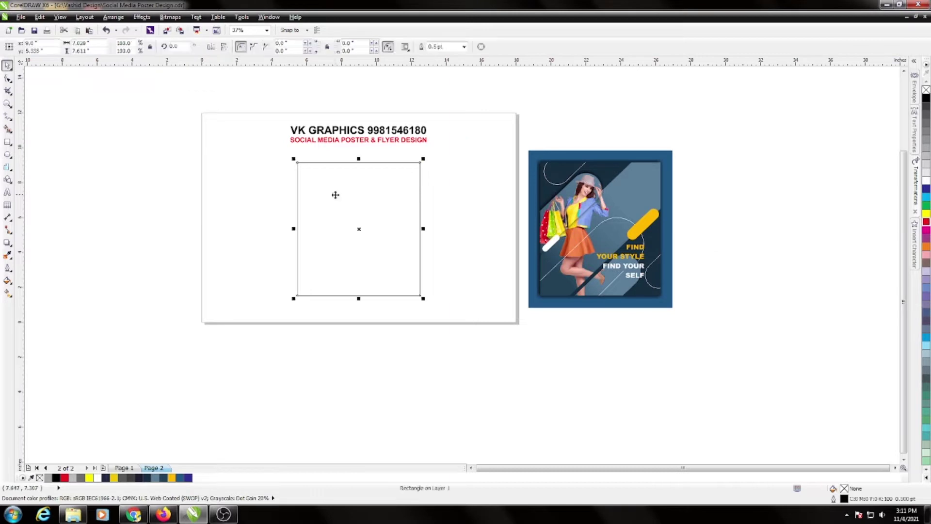
click(7, 142)
Draw a small wide rectangle over the frame's left edge and round its right corners.
drag(280, 197, 366, 222)
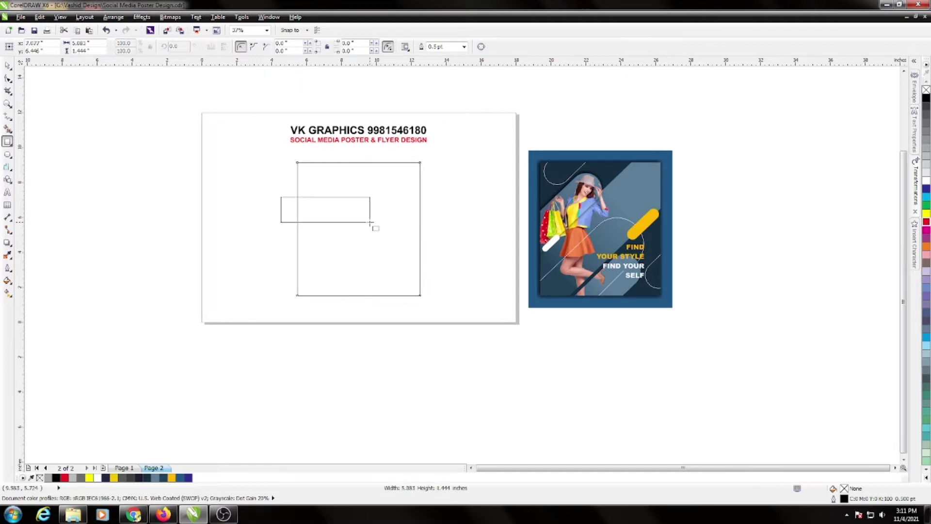
drag(365, 222, 376, 226)
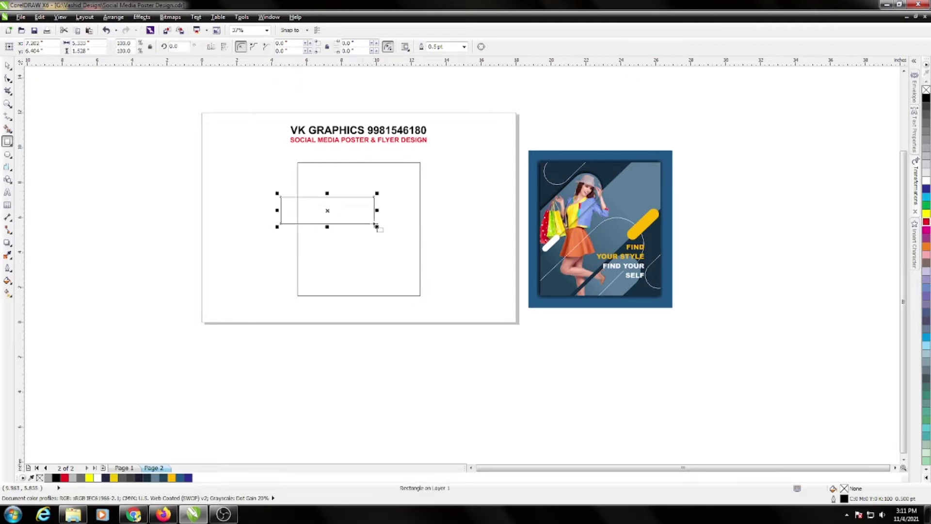
click(10, 80)
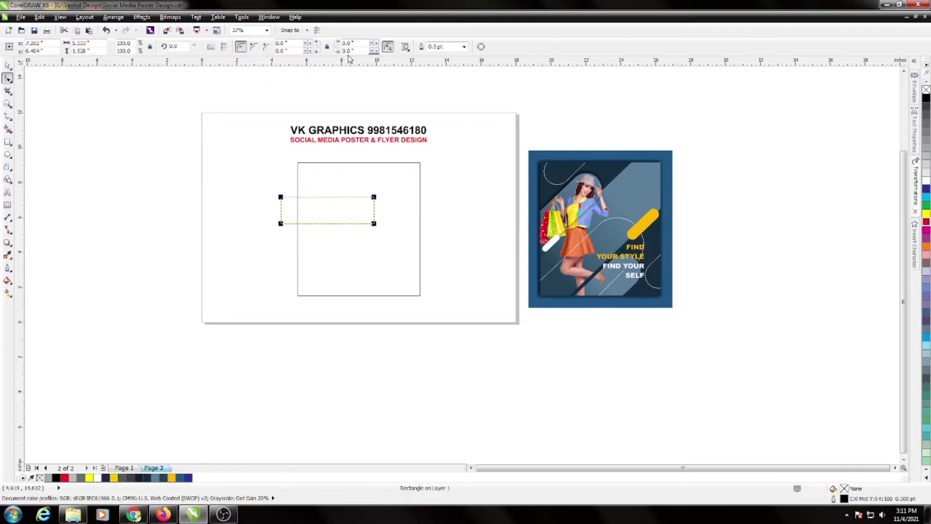
double_click(357, 43)
text(3)
key(Tab)
key(Return)
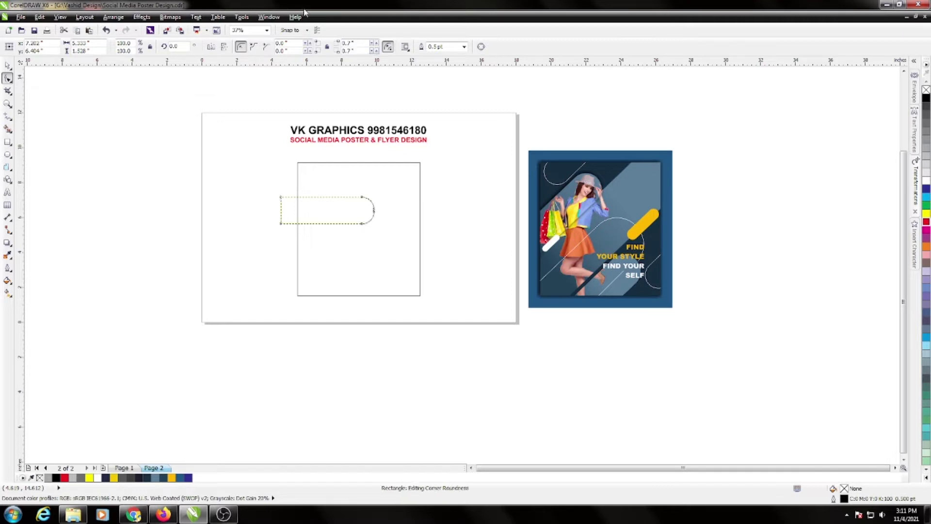
Rotate the rounded rectangle to a diagonal across the frame's upper-left edge.
key(space)
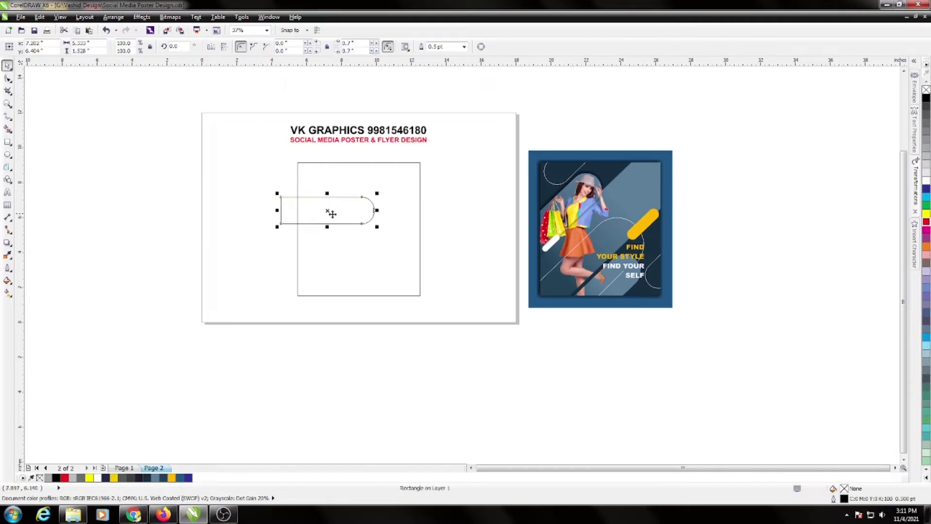
click(332, 214)
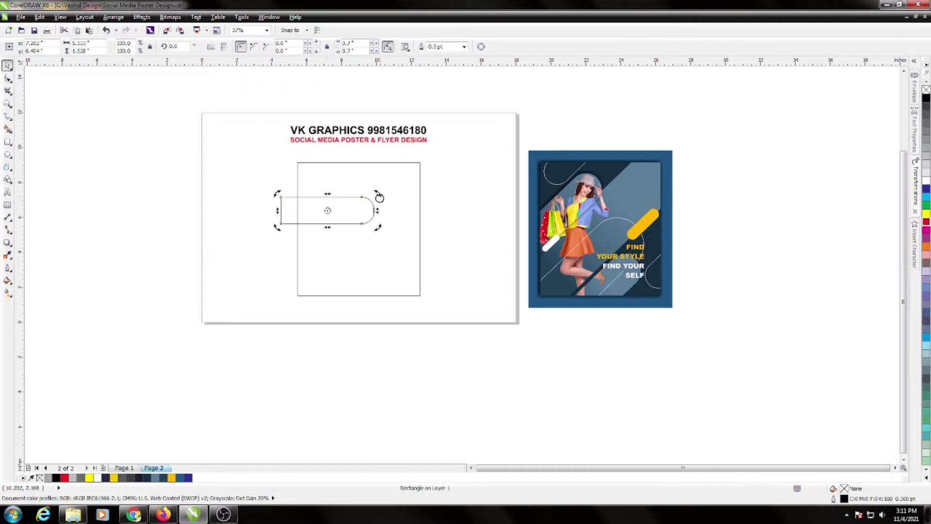
drag(379, 197, 360, 168)
click(203, 186)
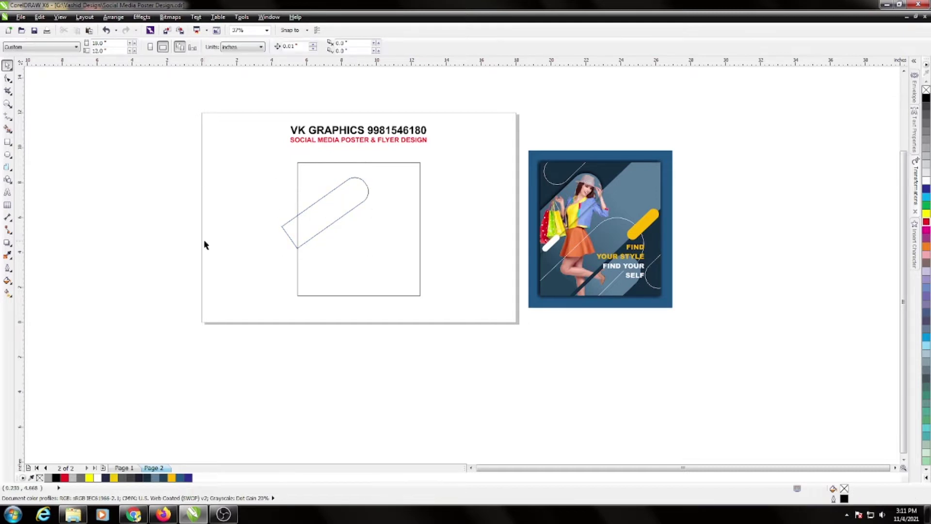
Zoom in on the page and move the diagonal capsule slightly upward.
key(z)
drag(270, 111, 684, 323)
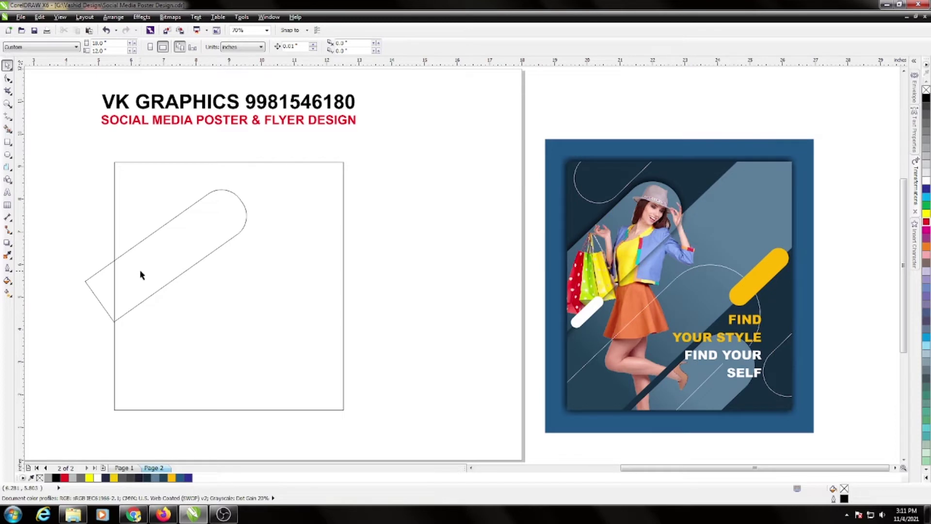
key(alt)
click(175, 268)
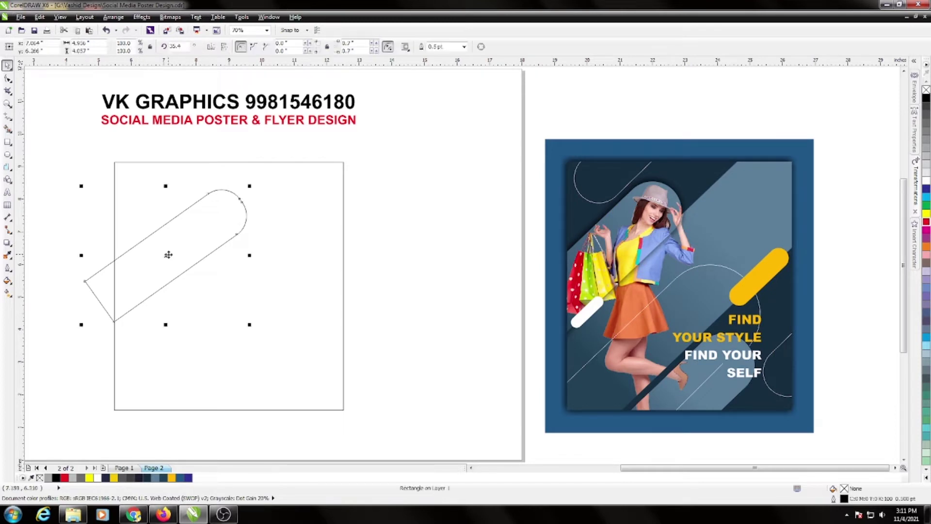
drag(167, 254, 167, 247)
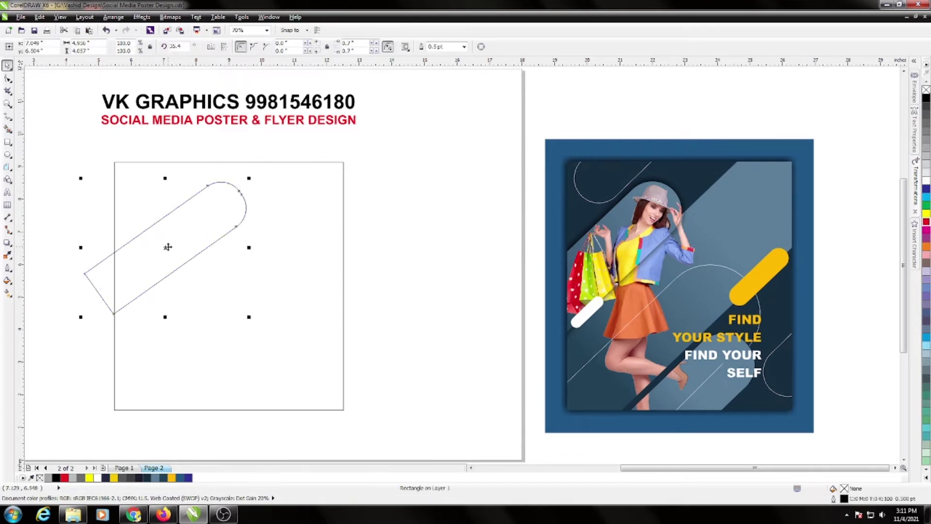
scroll(168, 246, left, 1)
scroll(168, 247, left, 2)
scroll(168, 246, left, 2)
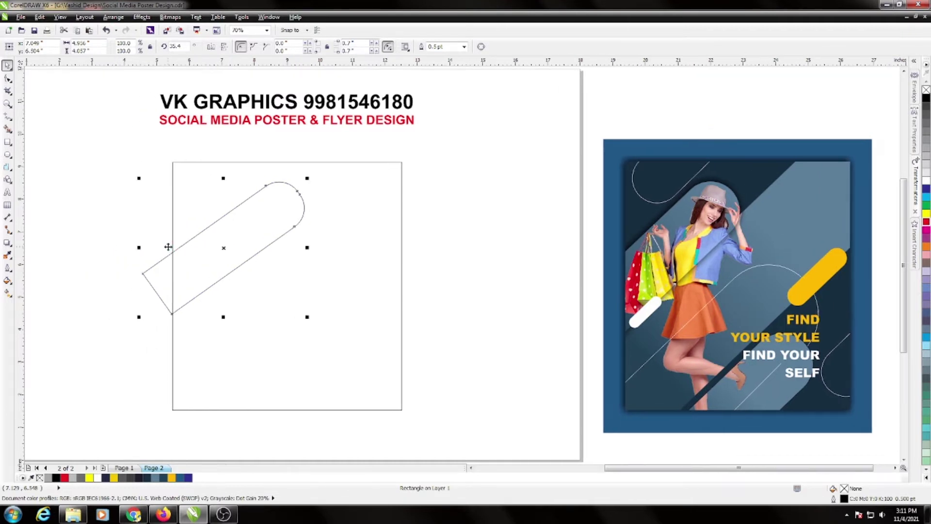
click(210, 271)
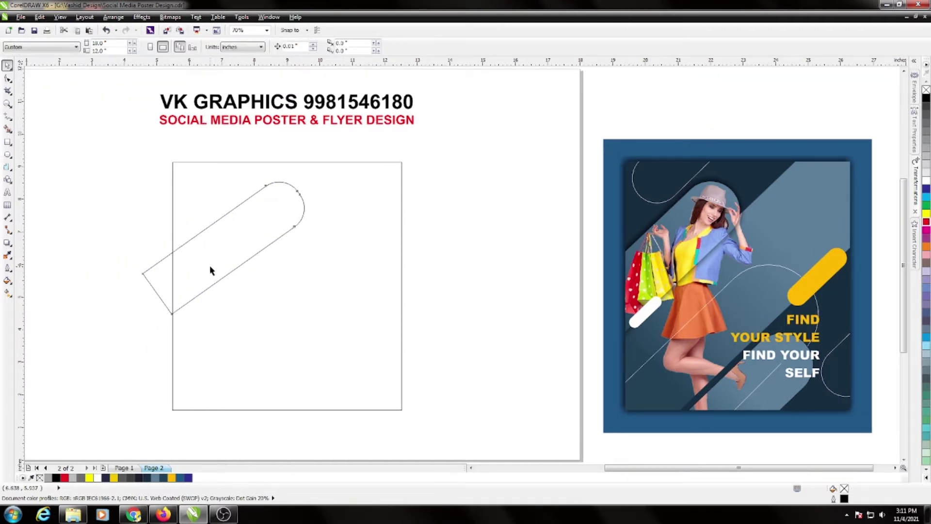
Nudge the small capsule up and draw a long wide rectangle across the frame's lower middle.
drag(210, 270, 211, 264)
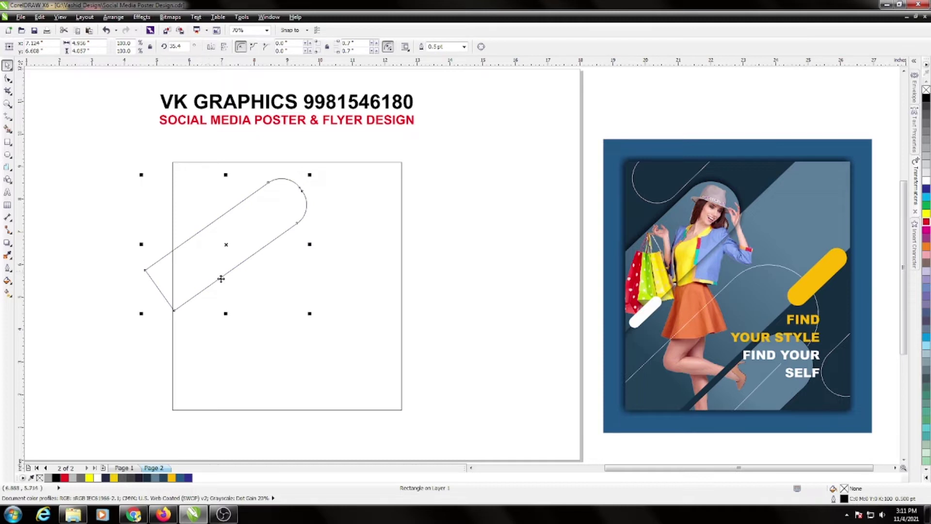
click(8, 142)
drag(111, 286, 526, 360)
click(282, 43)
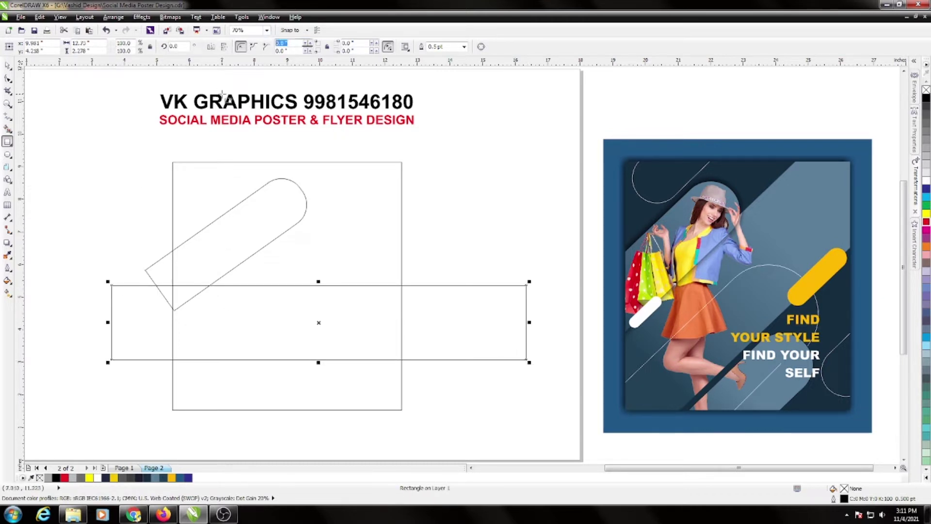
Enter initial corner radius values of 0.7 and 0 for the long rectangle.
text(0.7)
key(Tab)
text(0.)
key(Tab)
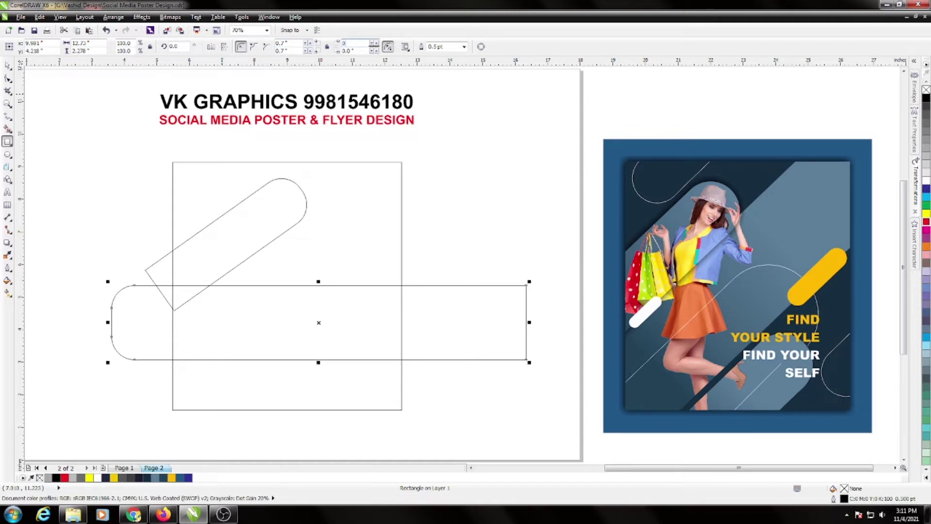
key(Tab)
text(0)
key(Tab)
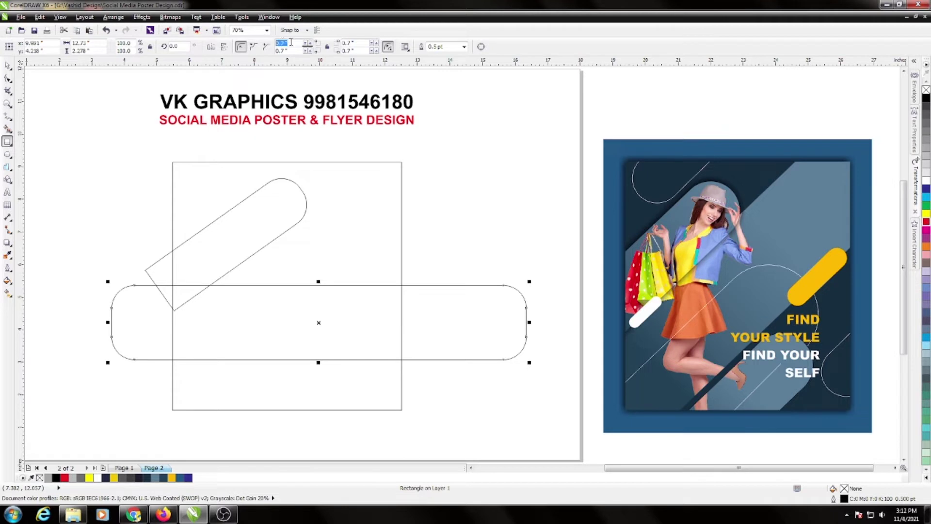
Set all four corner radii of the long rectangle to 1 for fully rounded ends.
text(1)
key(Tab)
text(1)
key(Tab)
text(1)
key(Tab)
text(1)
key(Tab)
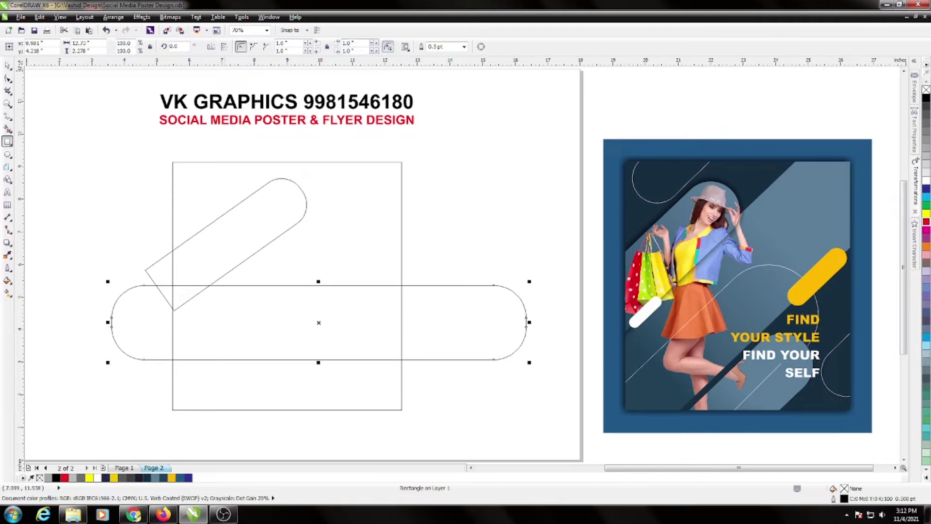
click(509, 204)
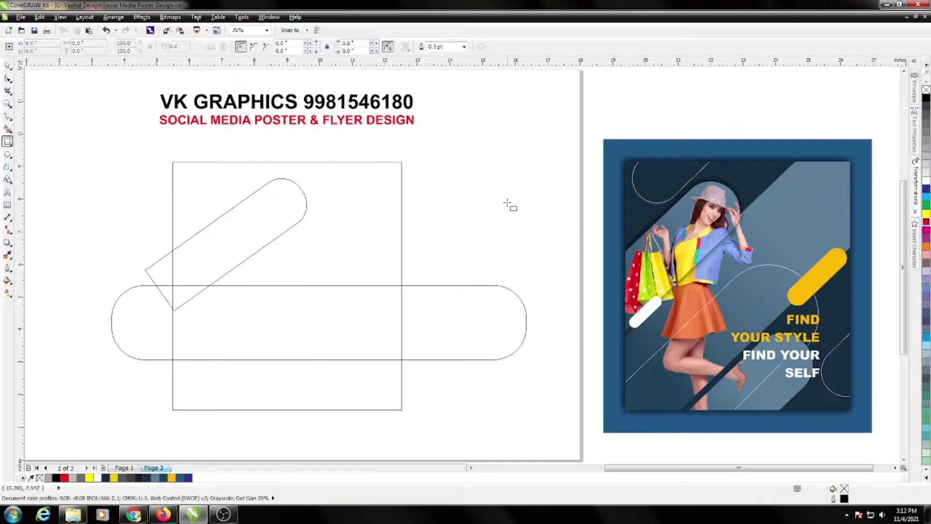
click(504, 307)
key(space)
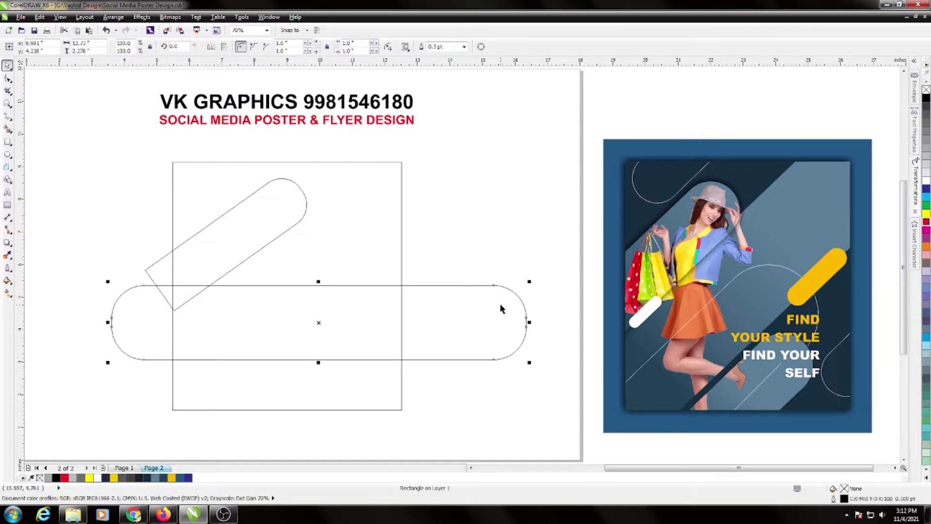
Rotate the long capsule diagonally and move it up and left across the frame.
click(318, 324)
drag(531, 284, 434, 214)
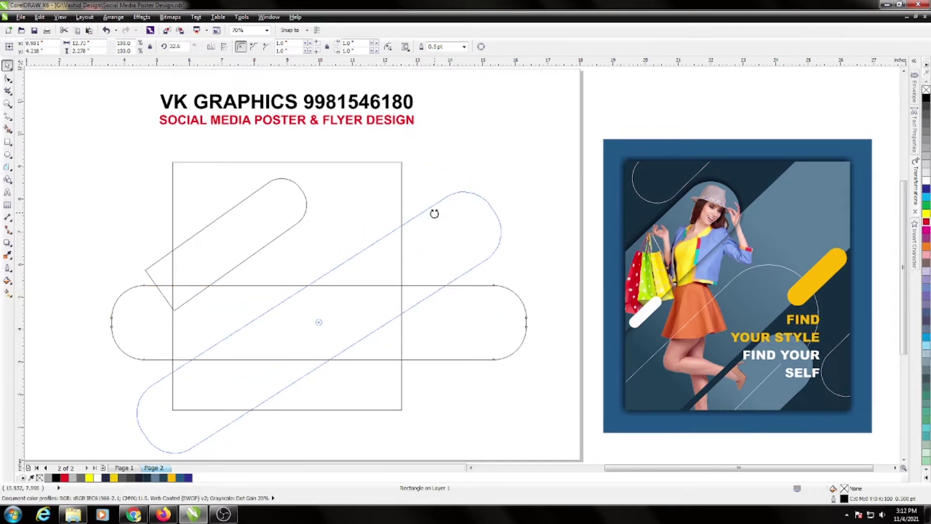
click(436, 172)
drag(434, 214, 413, 187)
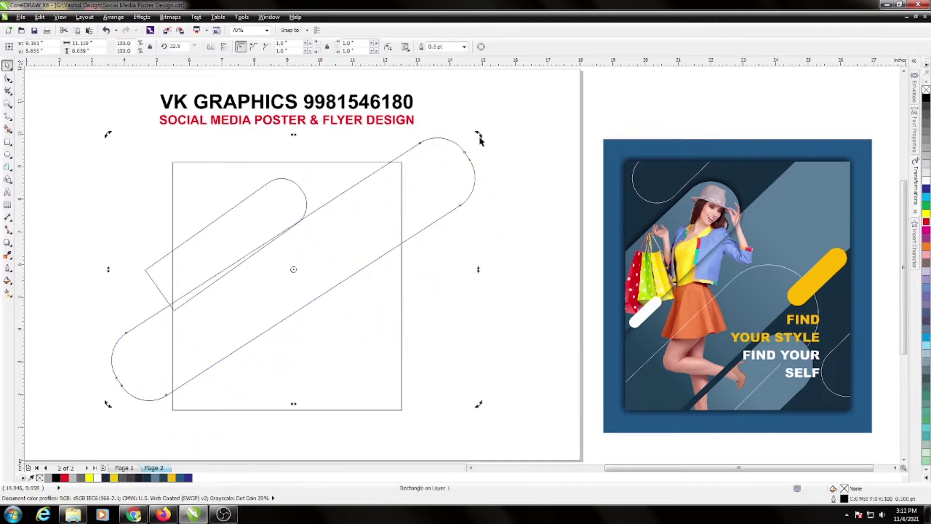
drag(480, 139, 460, 114)
click(498, 117)
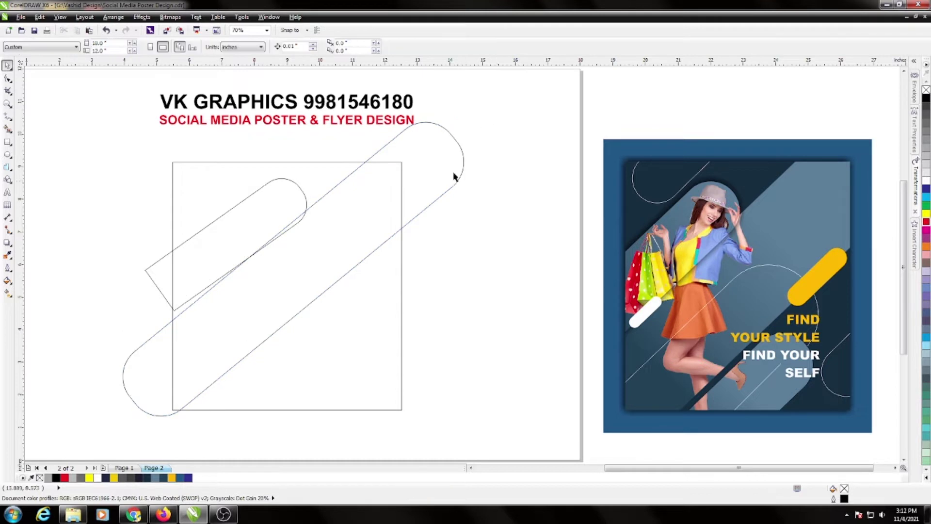
Fine-tune the large capsule's tilt and position on the frame.
click(437, 175)
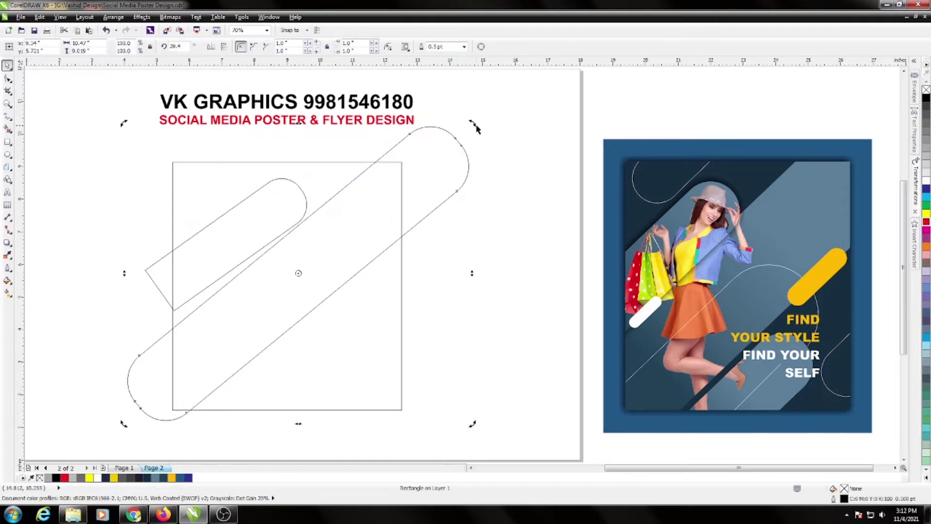
drag(475, 125, 468, 126)
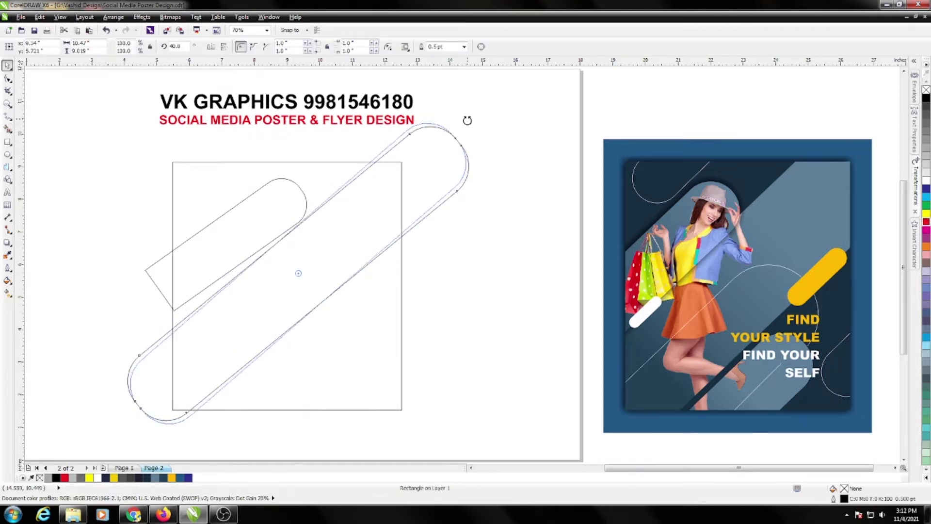
click(510, 121)
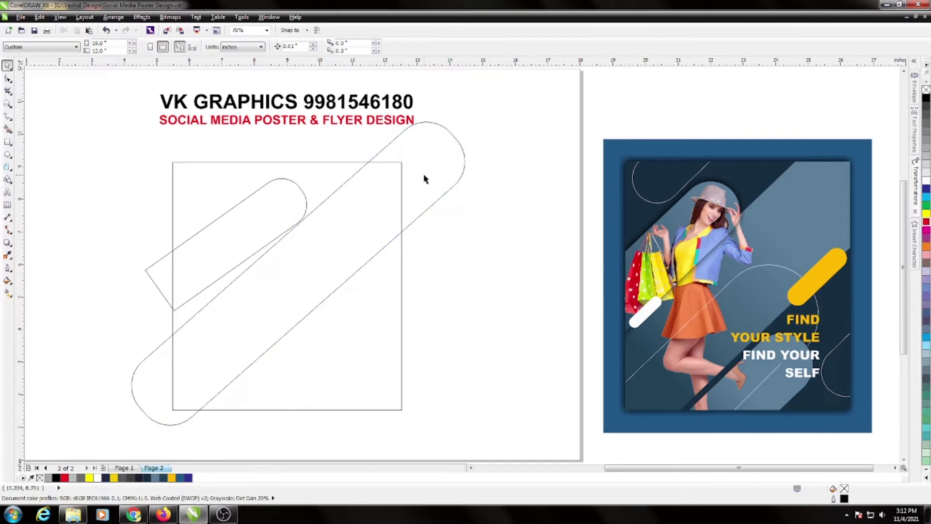
drag(424, 164, 428, 160)
click(428, 156)
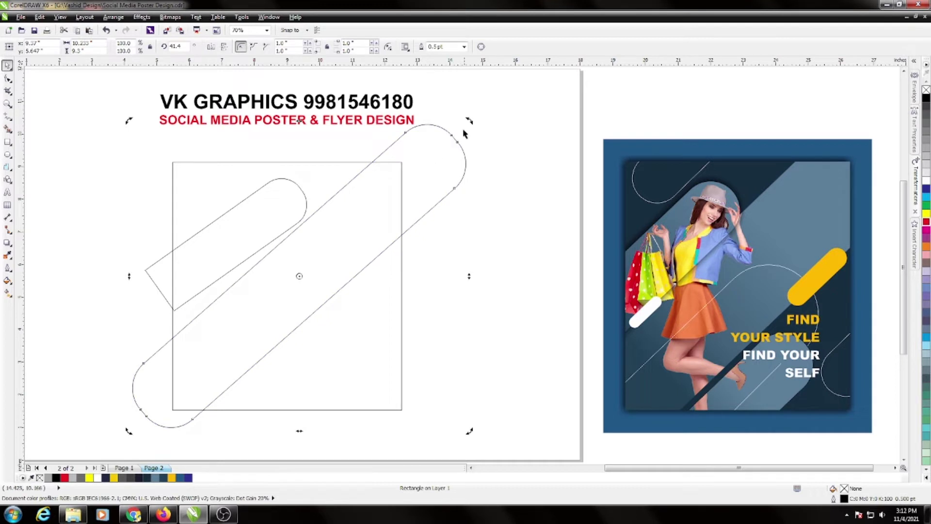
mouse_move(470, 121)
mouse_down()
mouse_move(465, 116)
mouse_move(464, 127)
mouse_up()
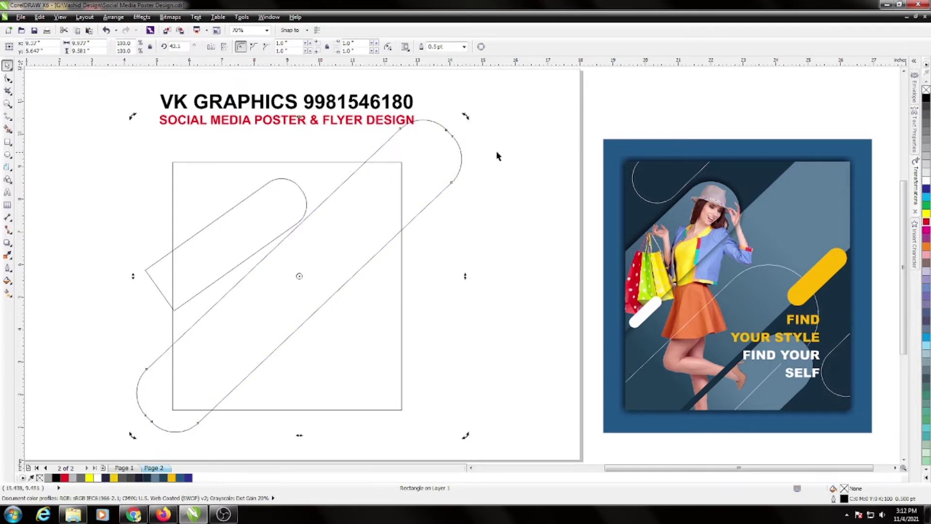
Tilt the small capsule to about 42 degrees to match the large one.
click(158, 281)
click(226, 249)
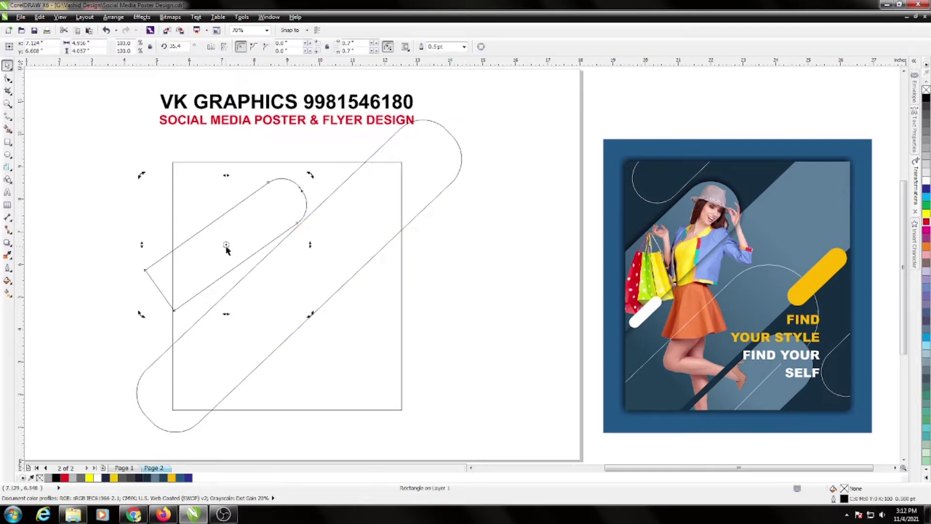
drag(310, 175, 300, 166)
click(132, 195)
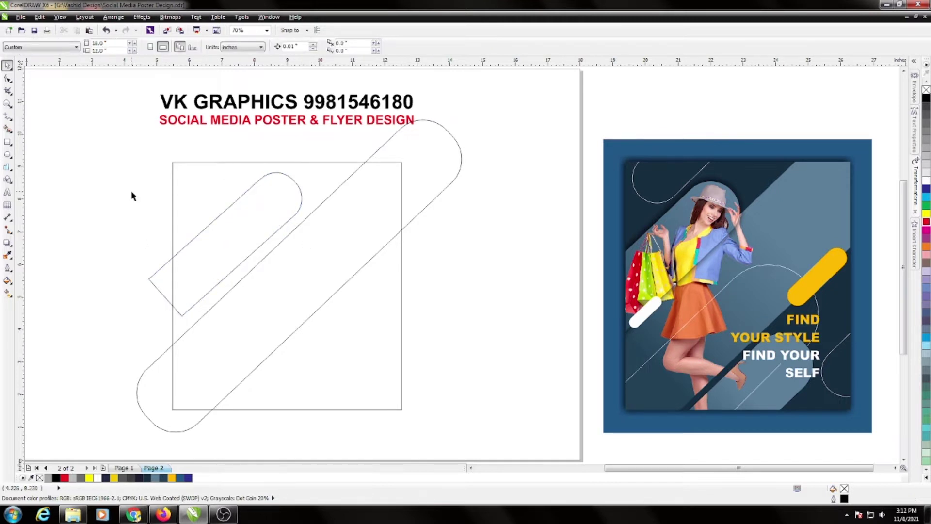
Move the small capsule down-left and enlarge the large capsule from its centre.
click(176, 252)
drag(222, 241, 212, 262)
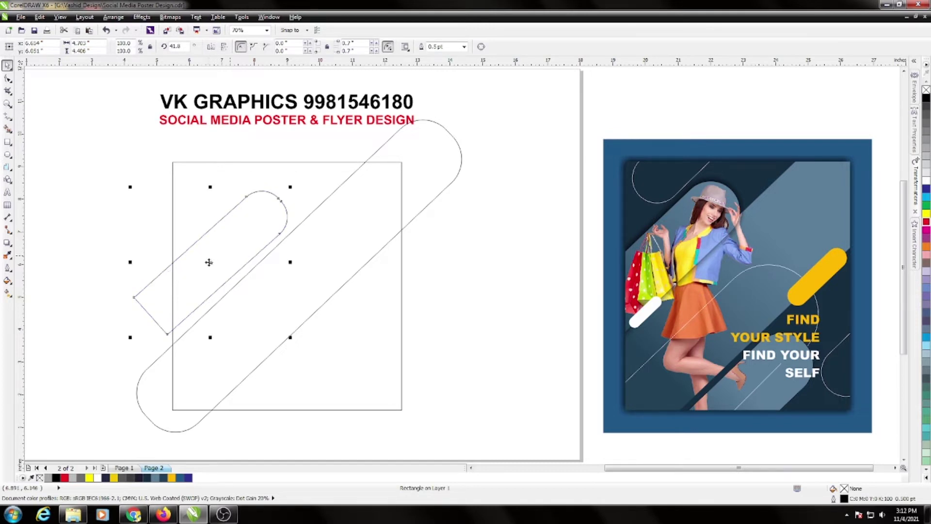
click(458, 141)
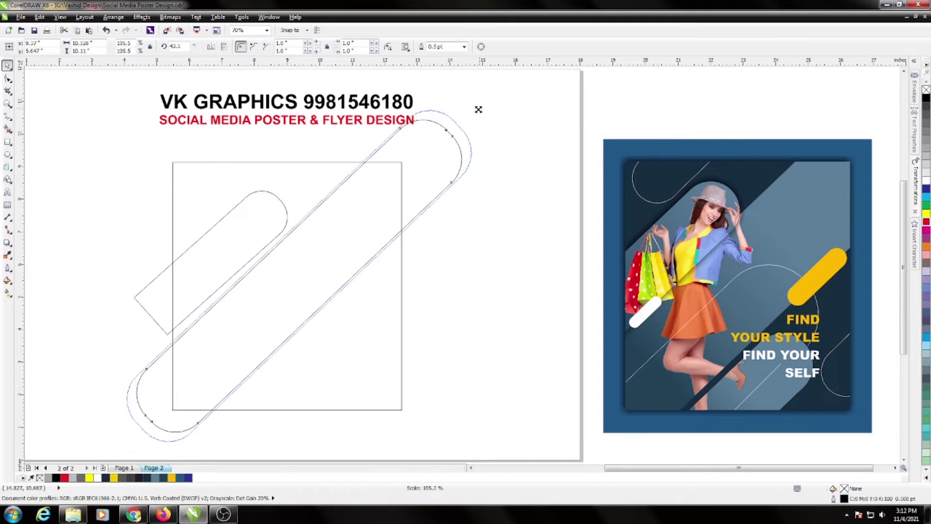
drag(464, 118, 479, 109)
click(504, 204)
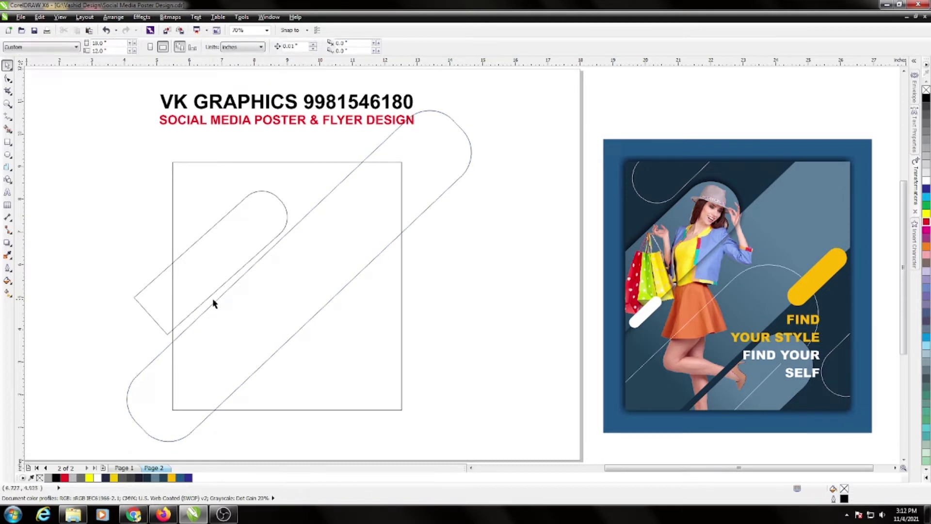
Move the small capsule alongside the large one and rotate it slightly more.
click(161, 308)
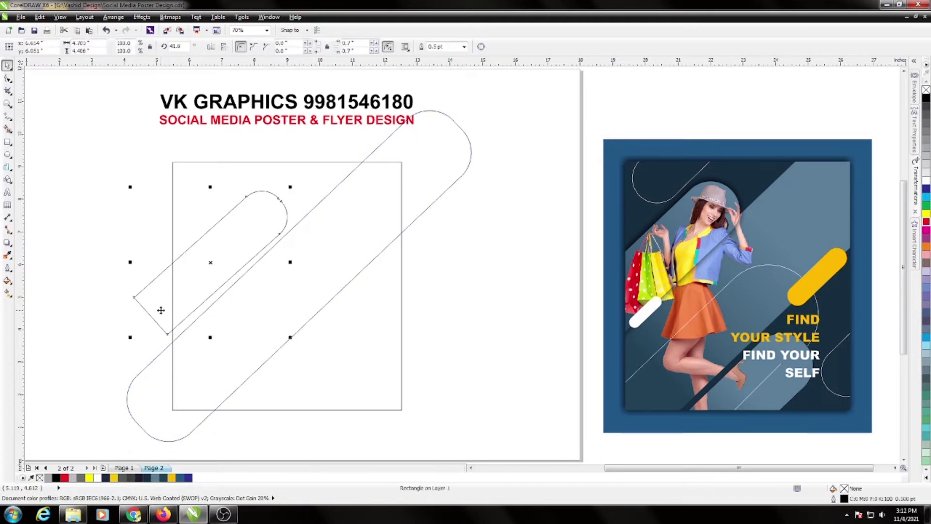
scroll(160, 308, up, 3)
drag(160, 307, 173, 327)
scroll(183, 328, down, 2)
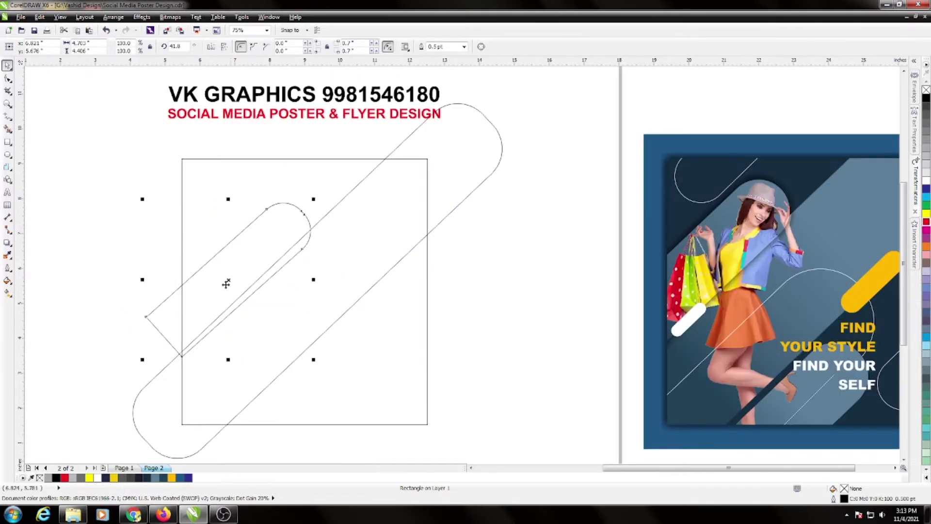
scroll(281, 216, up, 2)
click(284, 230)
scroll(320, 200, up, 2)
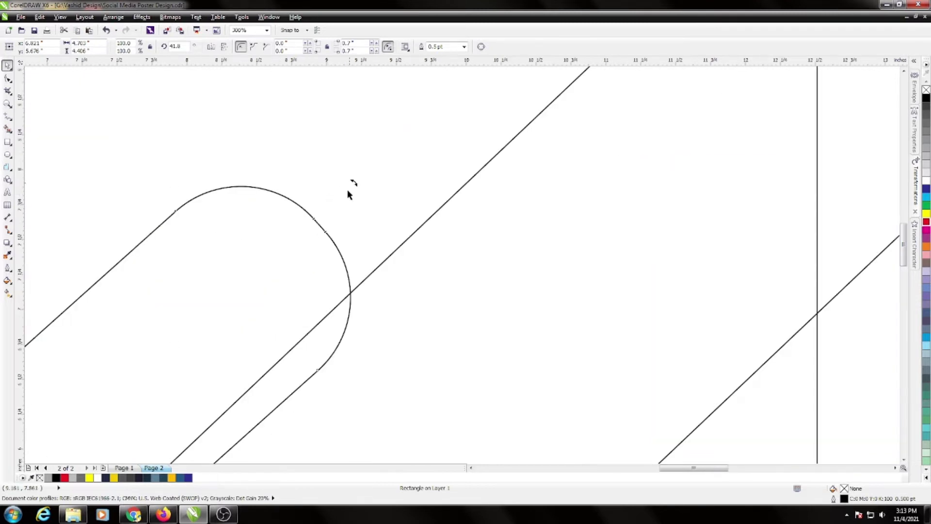
drag(354, 183, 349, 179)
scroll(363, 207, down, 2)
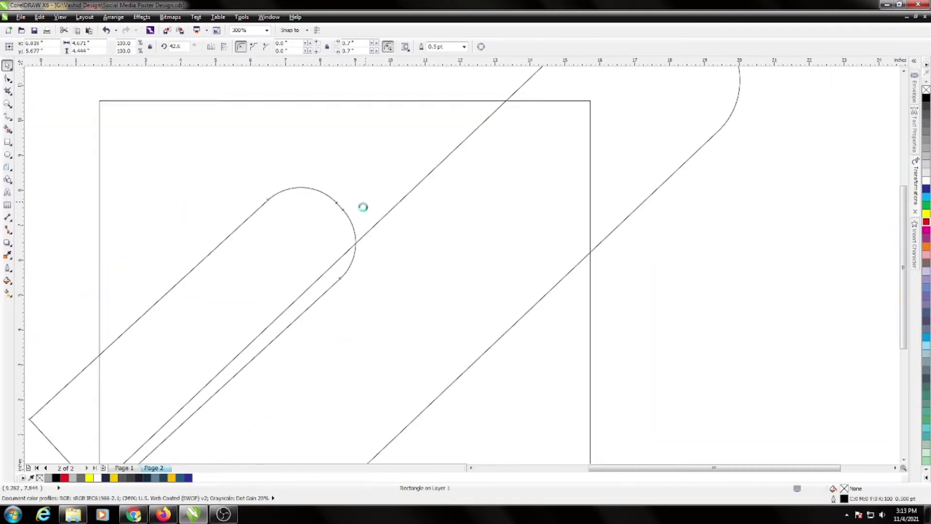
click(245, 214)
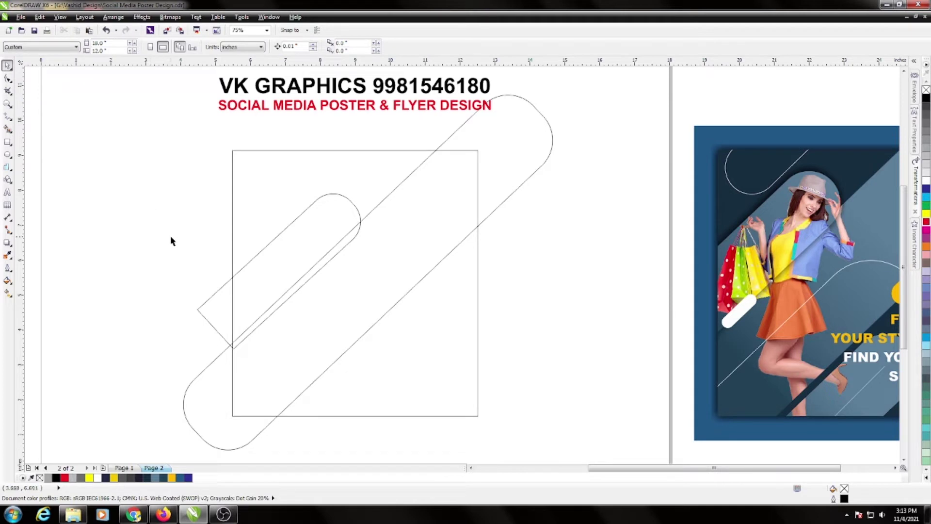
Fine-tune the small capsule's angle so it runs parallel to the long capsule.
scroll(333, 228, up, 1)
click(342, 205)
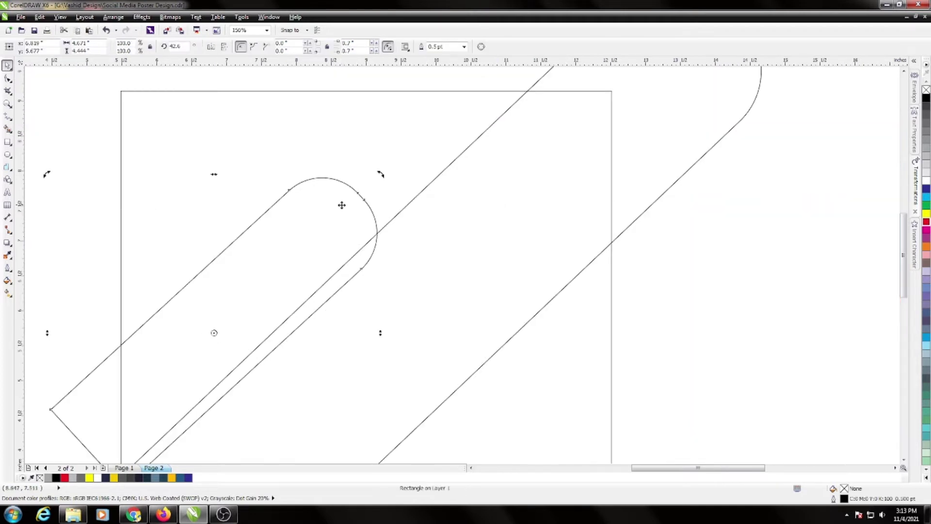
drag(378, 175, 379, 178)
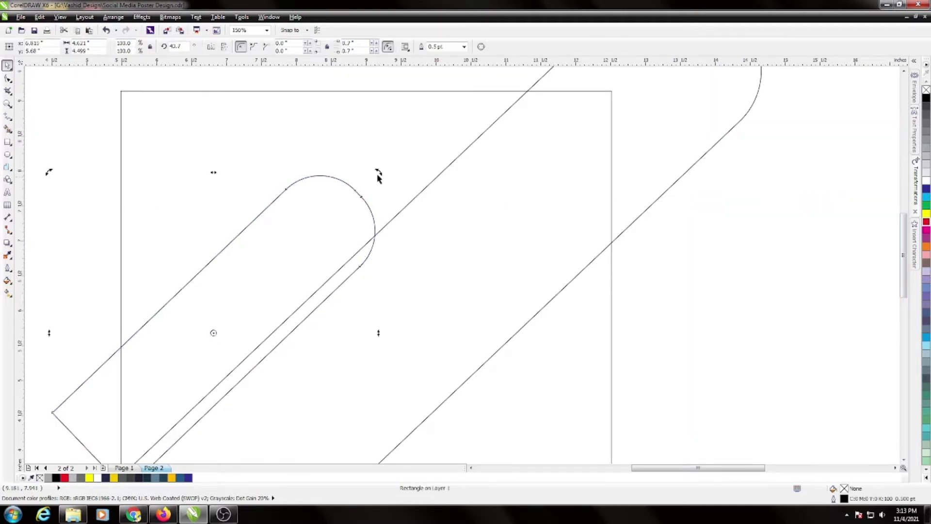
scroll(372, 192, down, 1)
click(443, 257)
scroll(443, 257, down, 1)
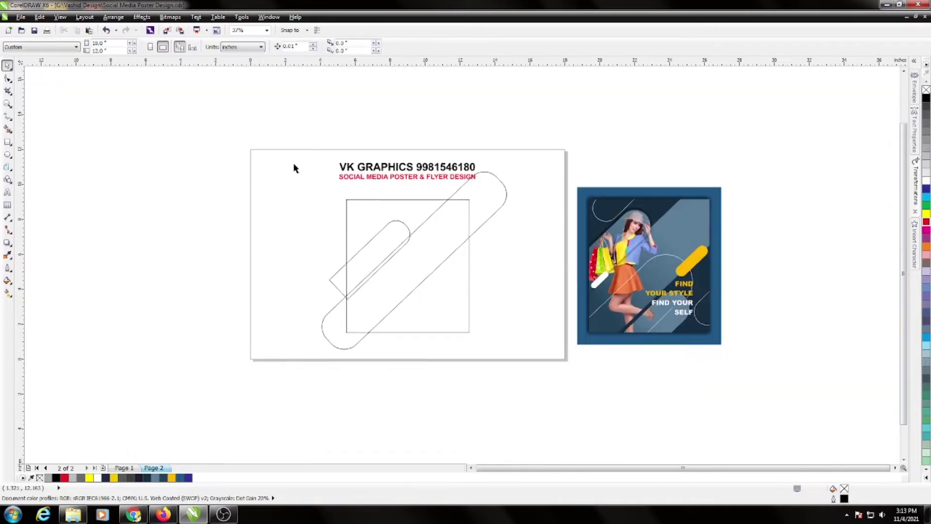
Zoom to fit all objects on screen and select the small capsule.
key(ctrl+a)
key(shift+F2)
click(458, 293)
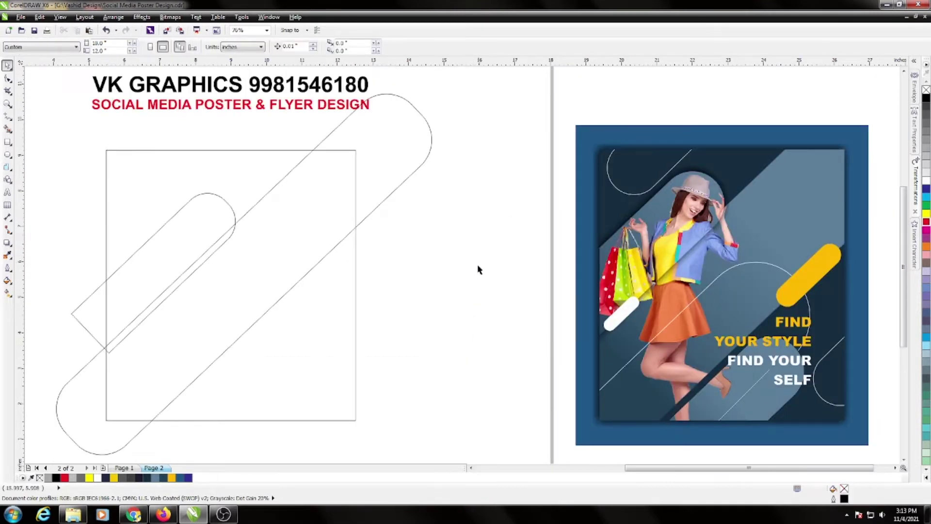
click(96, 295)
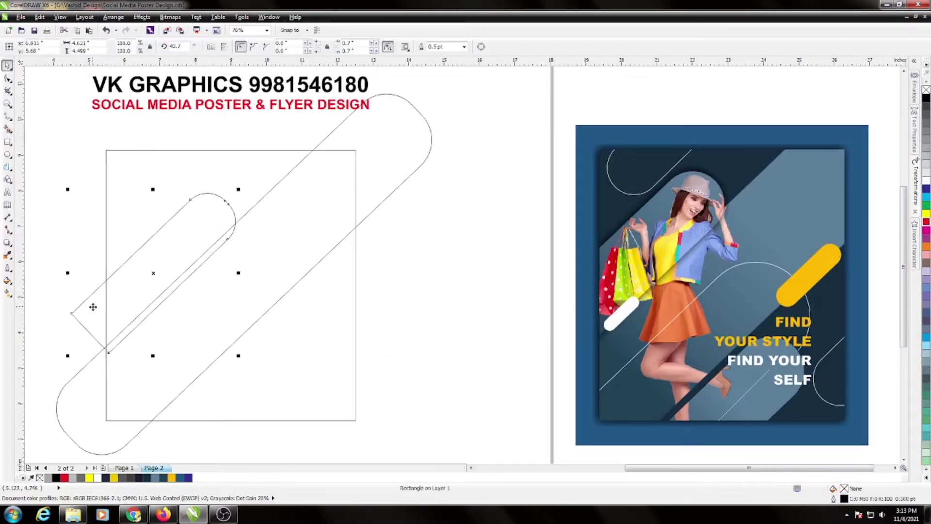
Draw a new rectangle near the frame's top-left with left corner radii of 1.
key(F6)
drag(71, 160, 190, 206)
key(space)
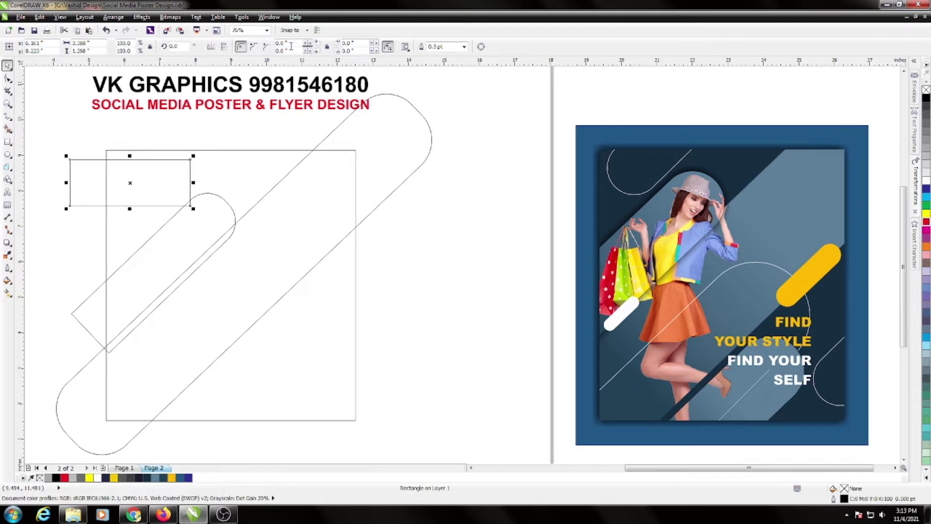
click(291, 46)
text(1)
key(Return)
Tilt the new capsule to about 42°, shrink it slightly and nudge it left.
click(126, 182)
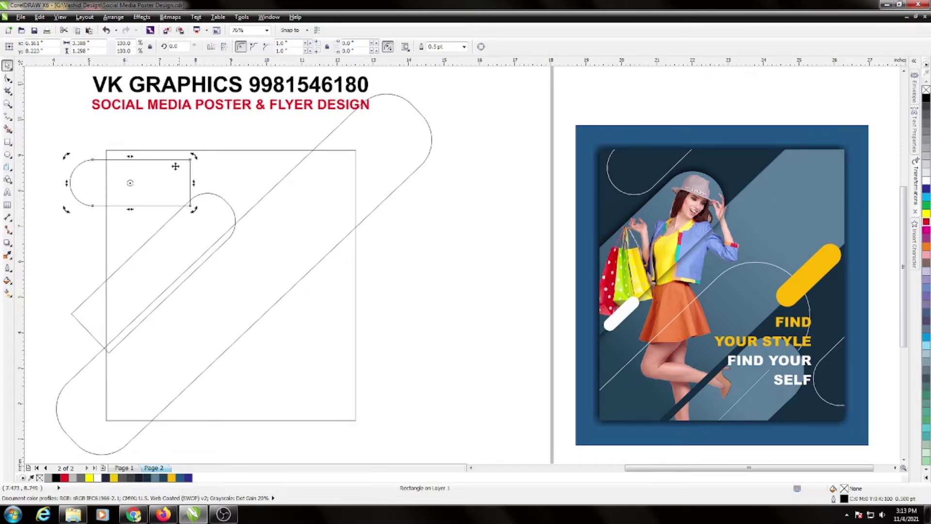
mouse_move(198, 161)
mouse_down()
mouse_move(165, 109)
mouse_move(204, 112)
mouse_move(209, 130)
mouse_up()
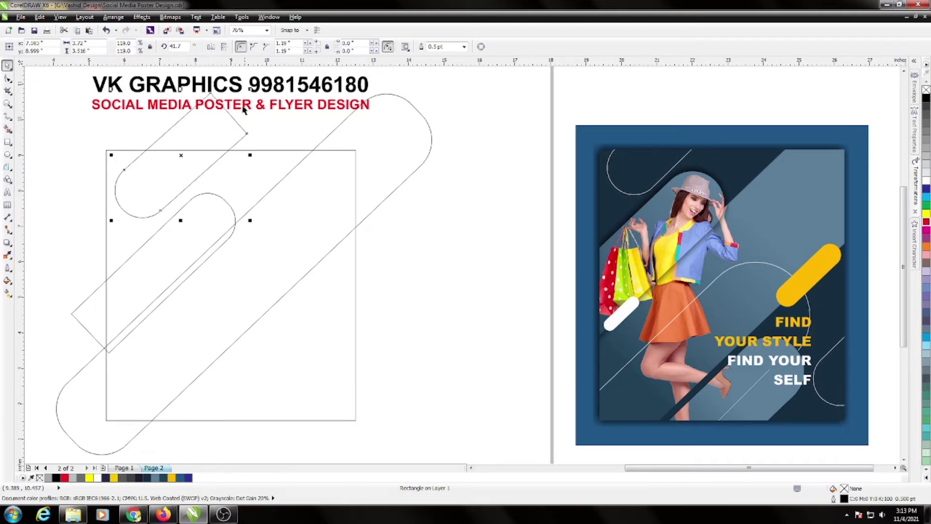
drag(249, 90, 237, 105)
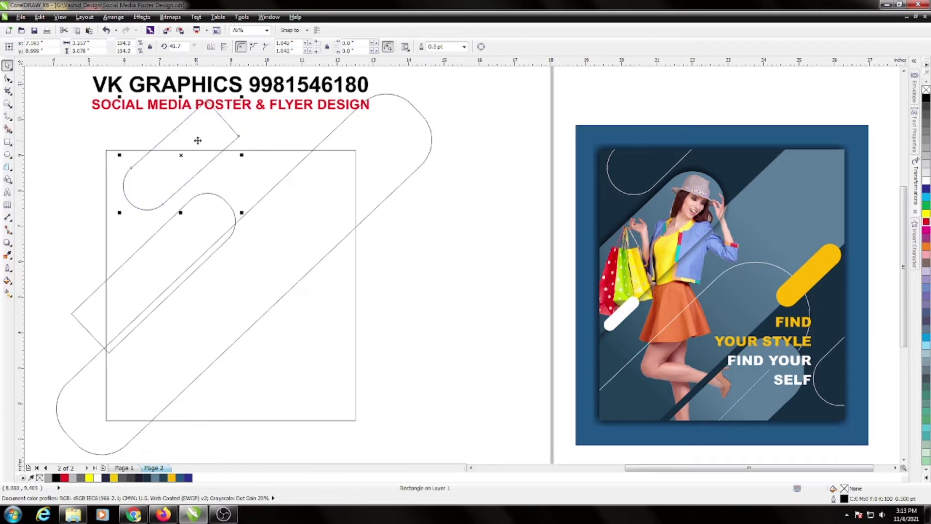
drag(197, 140, 195, 141)
click(436, 222)
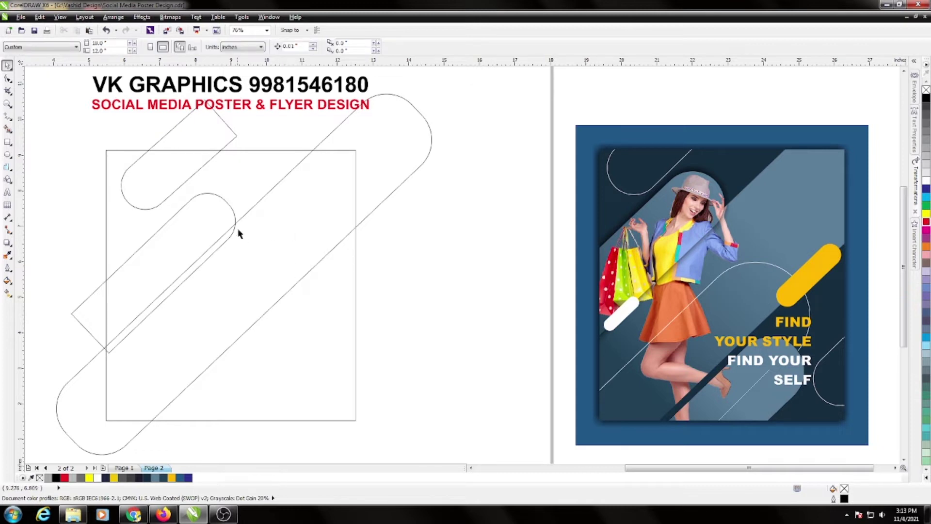
scroll(237, 219, down, 3)
scroll(239, 279, up, 3)
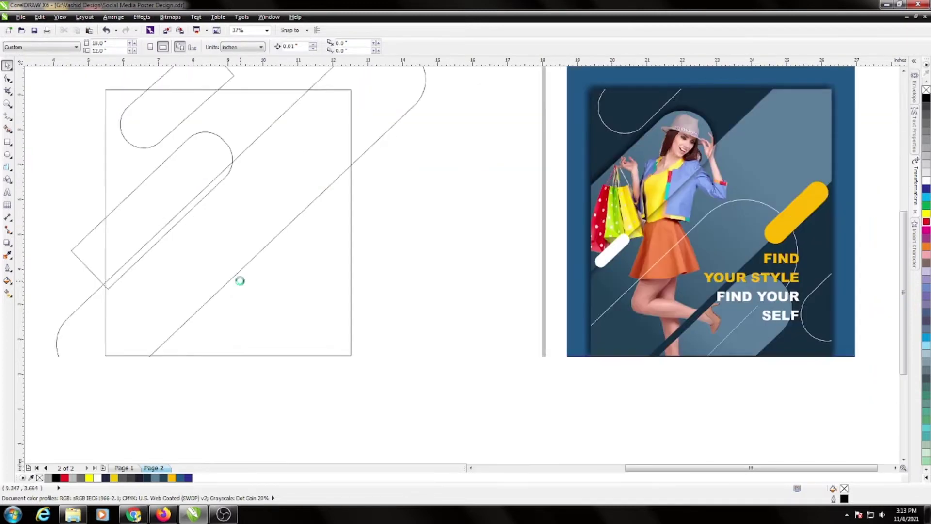
Draw a new rectangle below the frame with right corner radii of 2.
click(8, 141)
scroll(381, 260, down, 2)
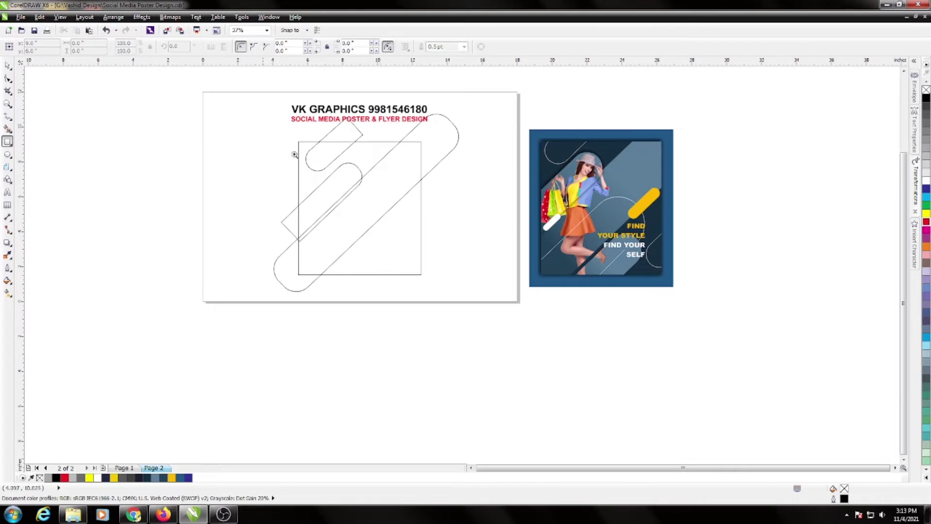
scroll(685, 378, up, 1)
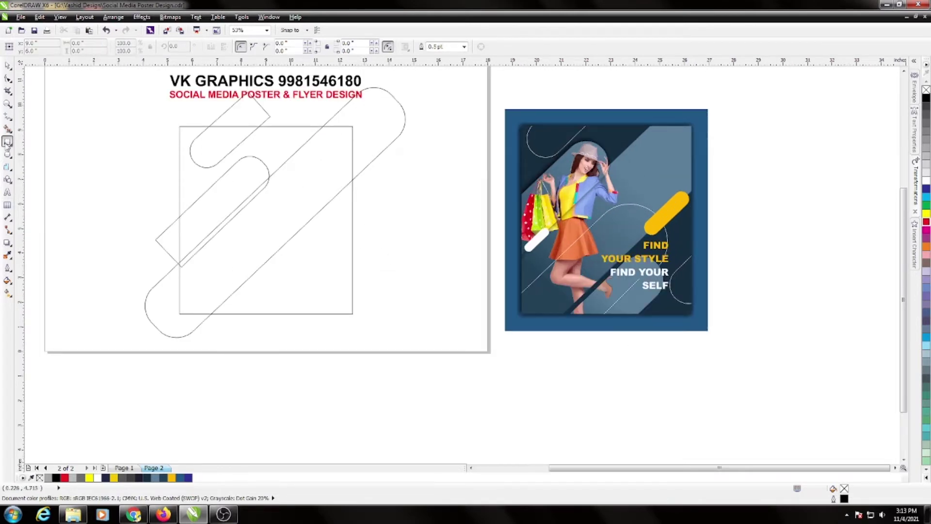
drag(245, 324, 420, 376)
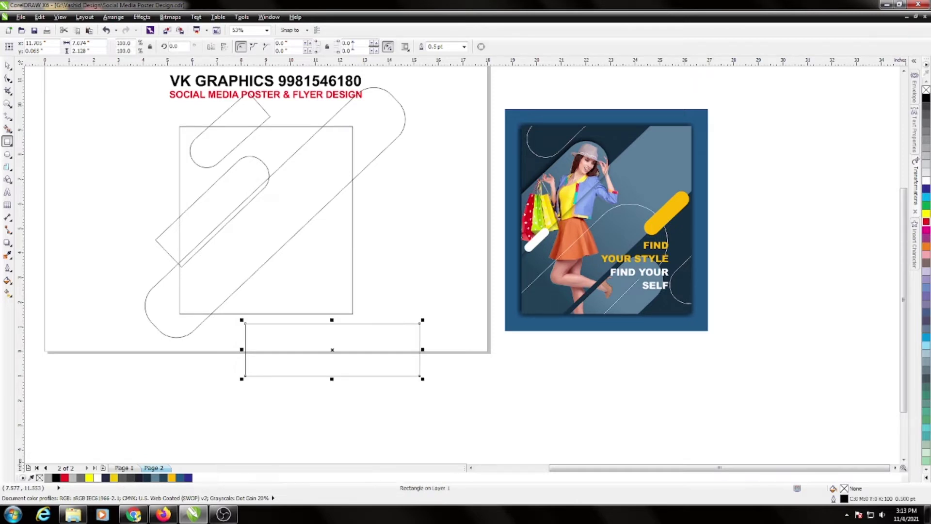
text(2)
key(Tab)
text(2)
key(Return)
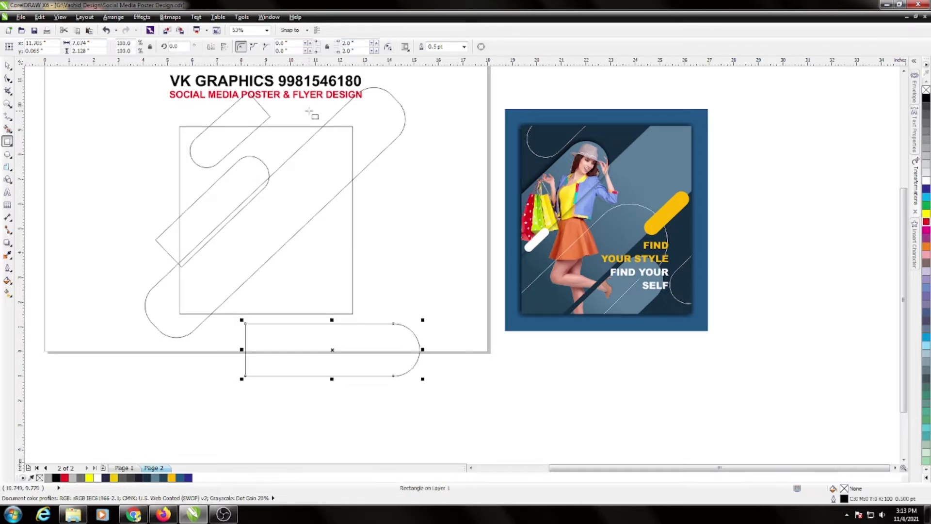
Rotate it about 43°, enlarge it over the frame's lower left, and move another capsule lower right.
key(space)
click(411, 333)
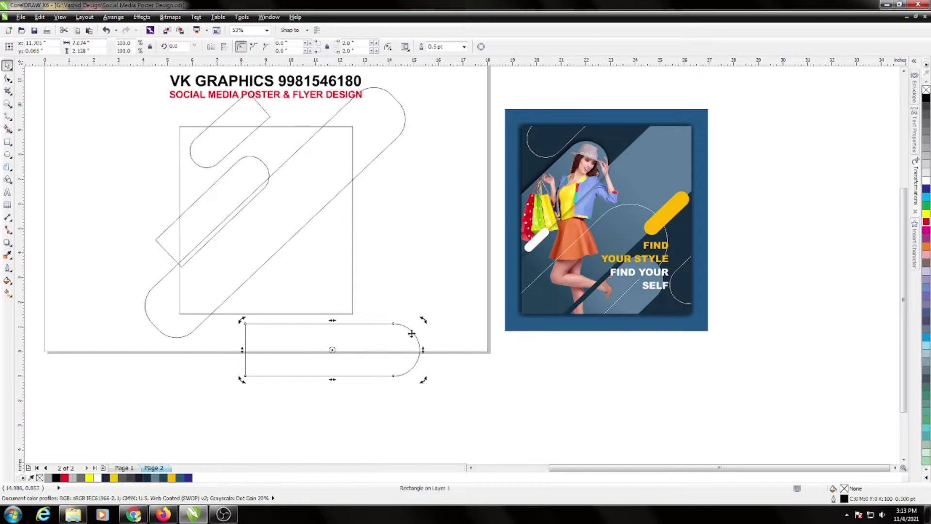
drag(425, 323, 389, 249)
click(390, 248)
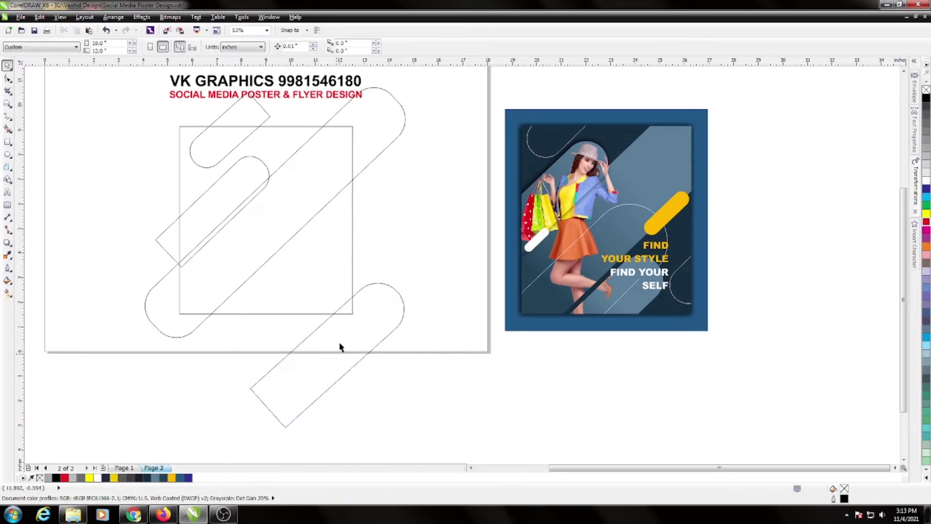
mouse_move(316, 362)
mouse_down()
mouse_move(198, 285)
mouse_move(224, 293)
mouse_up()
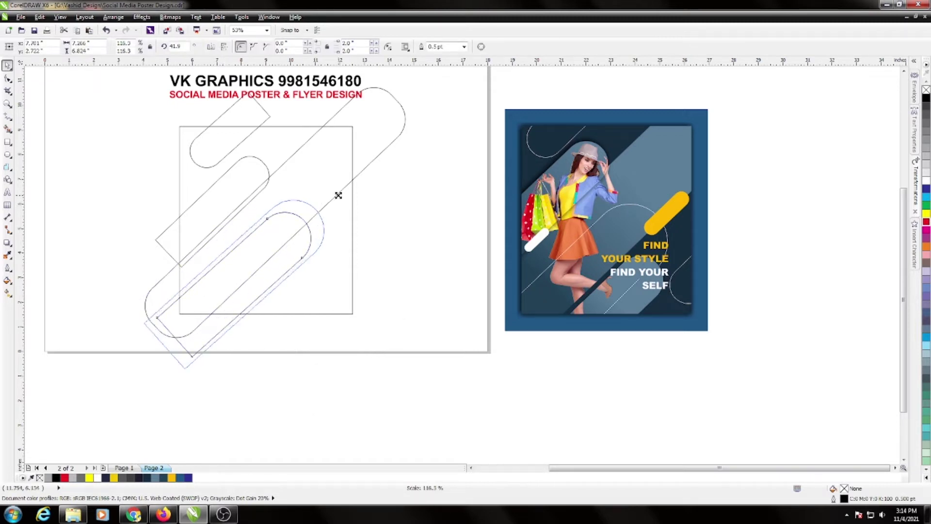
drag(323, 200, 339, 195)
drag(263, 250, 268, 264)
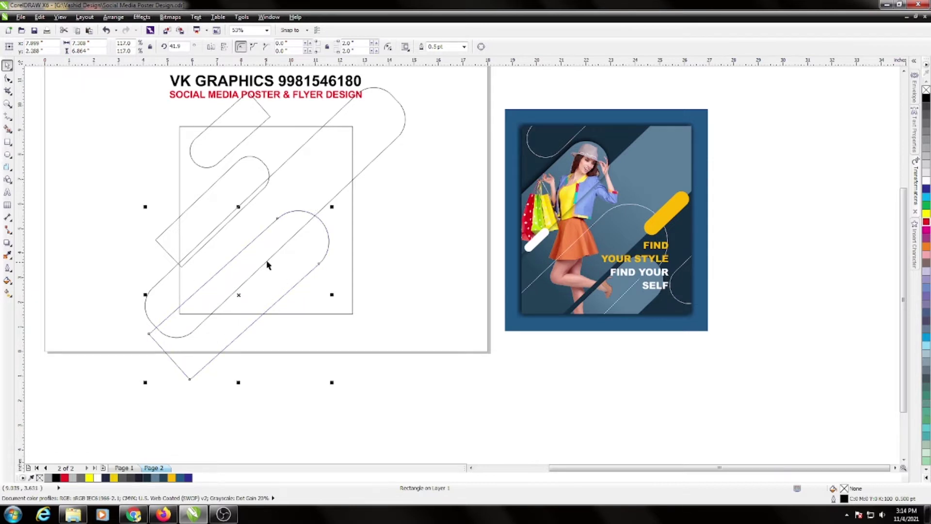
click(382, 279)
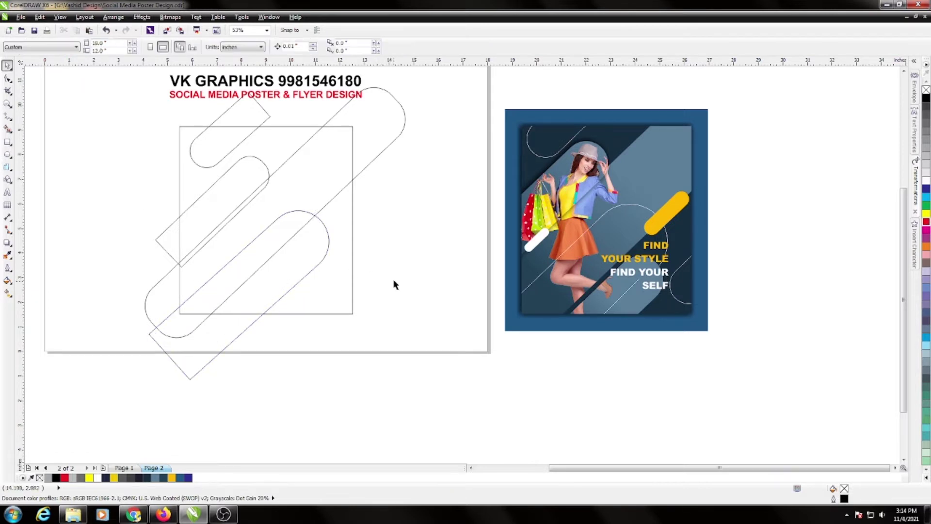
mouse_move(245, 110)
mouse_down()
mouse_move(364, 268)
mouse_move(369, 248)
mouse_up()
click(368, 241)
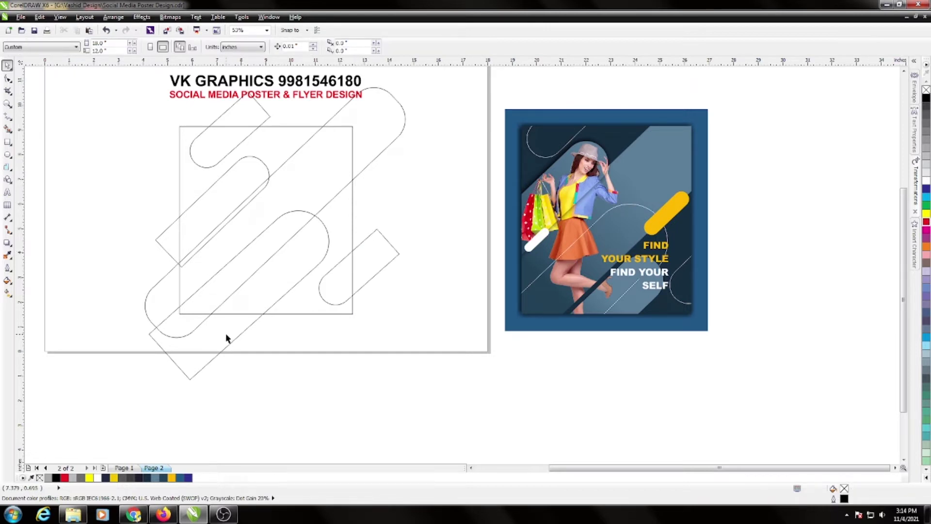
Draw a wide rectangle below the page and give its right corners a 2" radius.
click(7, 142)
drag(286, 337, 453, 380)
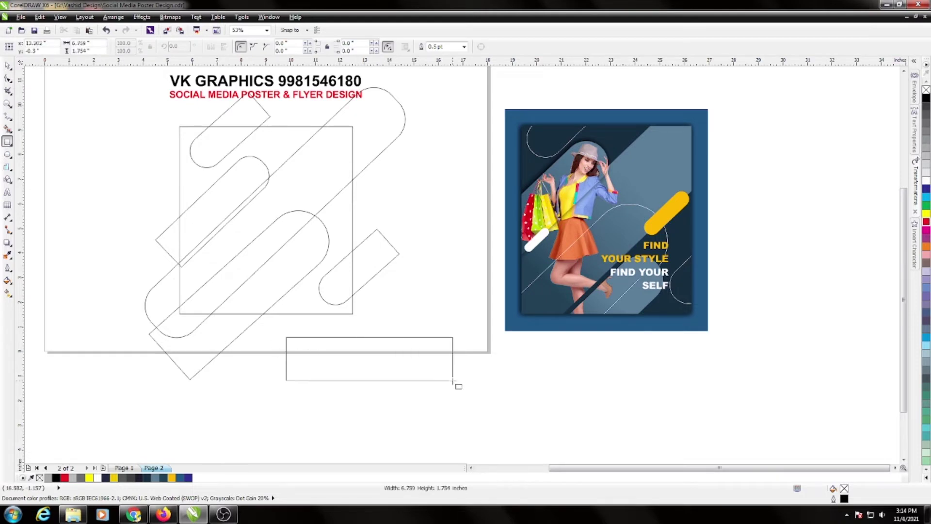
key(space)
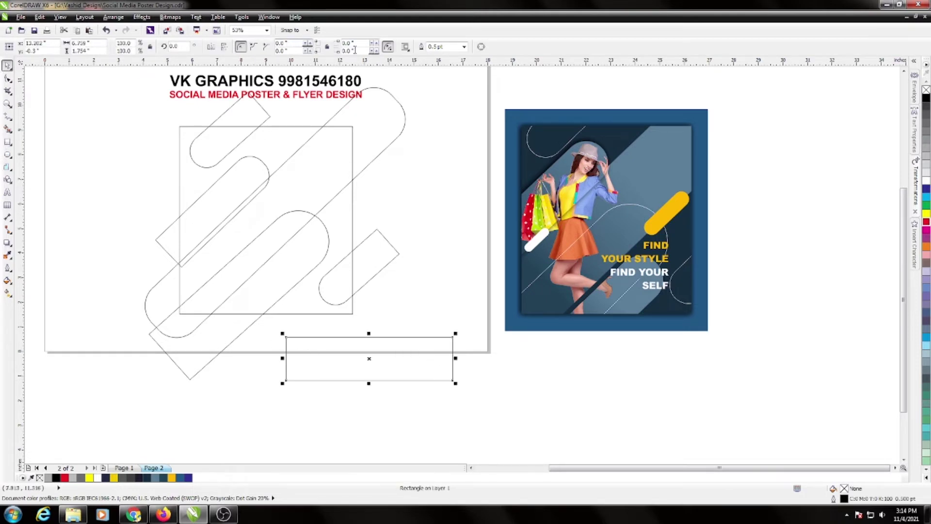
double_click(348, 43)
text(2)
key(Tab)
key(Return)
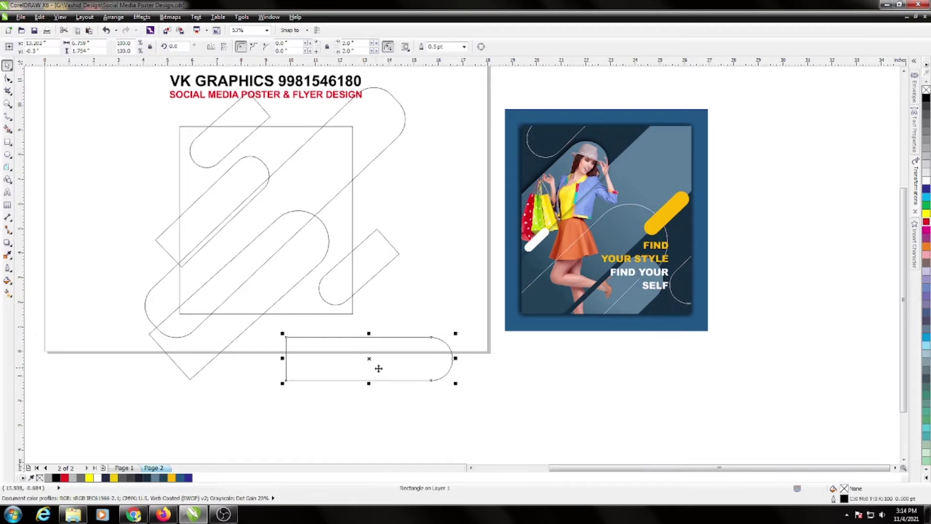
Rotate the new capsule to about 43° and move it onto the frame's lower left.
click(376, 368)
drag(454, 333, 417, 282)
mouse_move(395, 359)
mouse_down()
mouse_move(269, 362)
mouse_move(263, 328)
mouse_move(275, 316)
mouse_up()
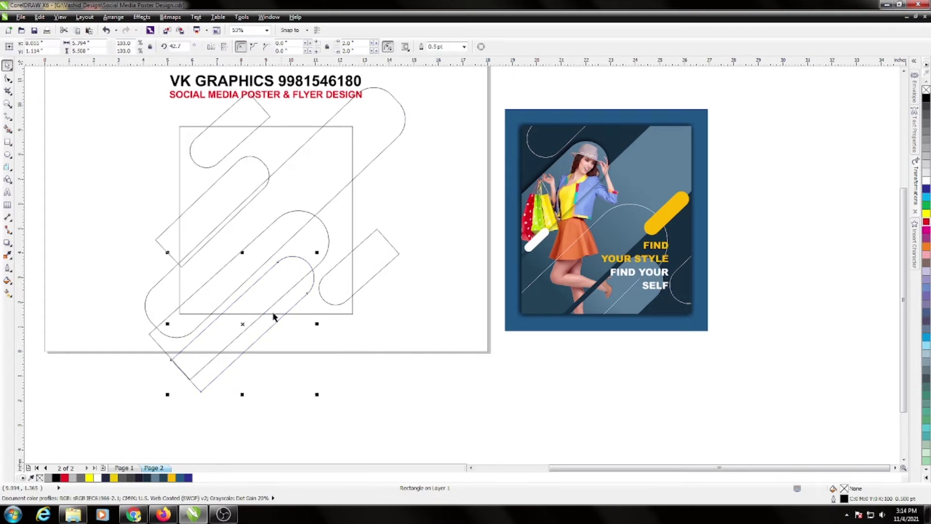
scroll(278, 276, up, 2)
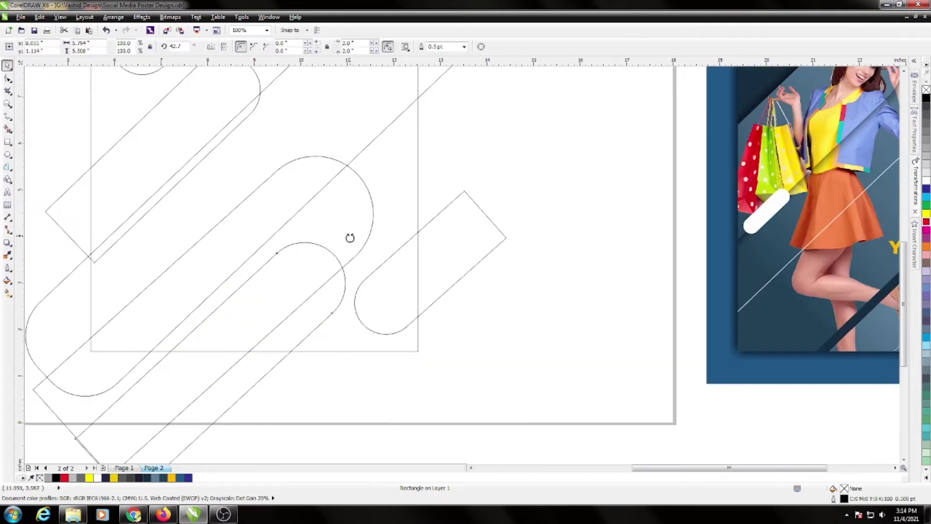
drag(349, 238, 348, 241)
scroll(278, 250, down, 2)
scroll(199, 155, down, 2)
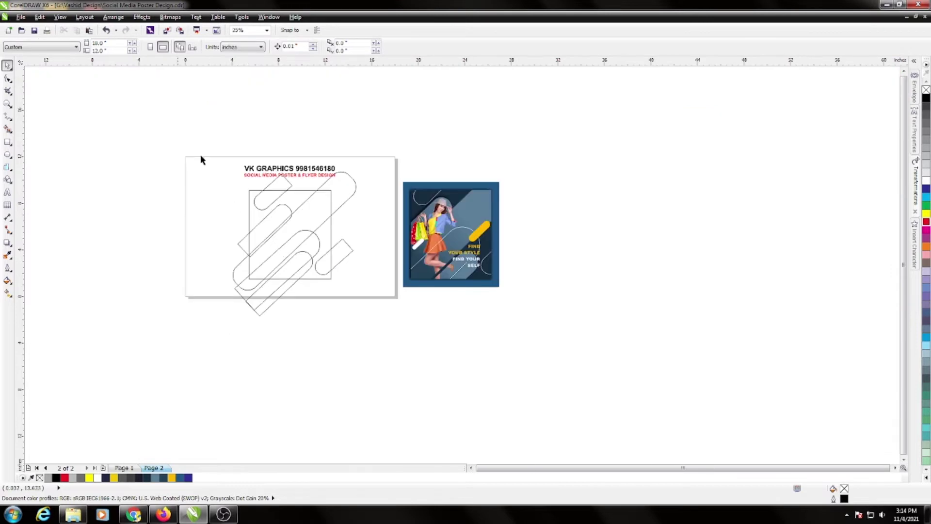
Make the small top-left capsule's outline white so it disappears.
drag(200, 154, 585, 383)
click(433, 232)
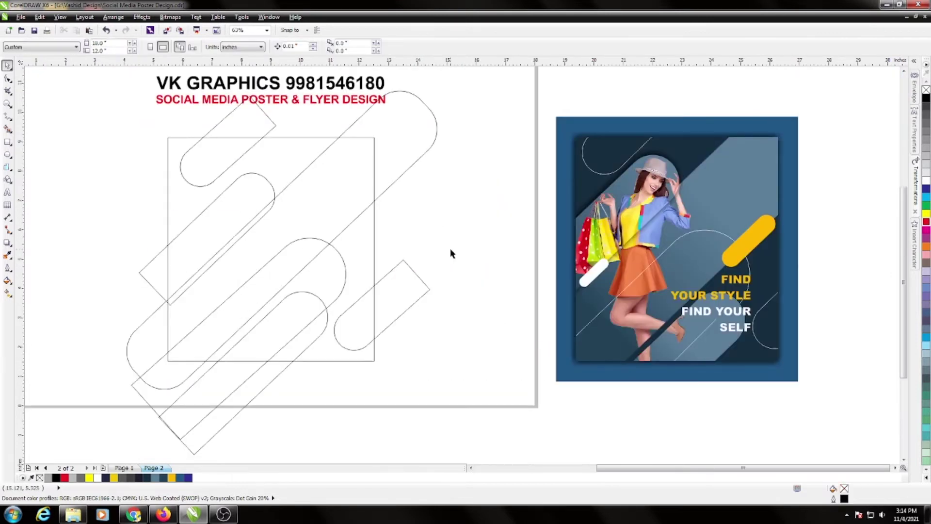
click(231, 125)
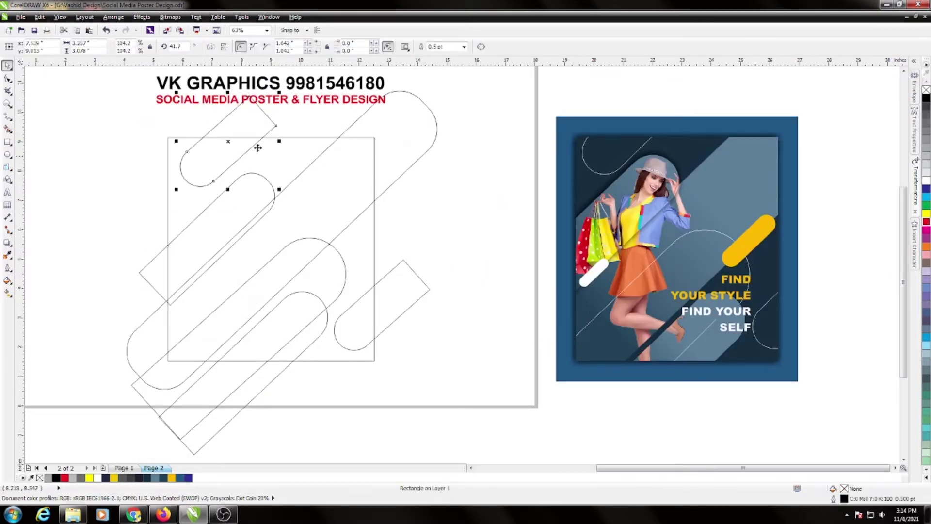
right_click(926, 180)
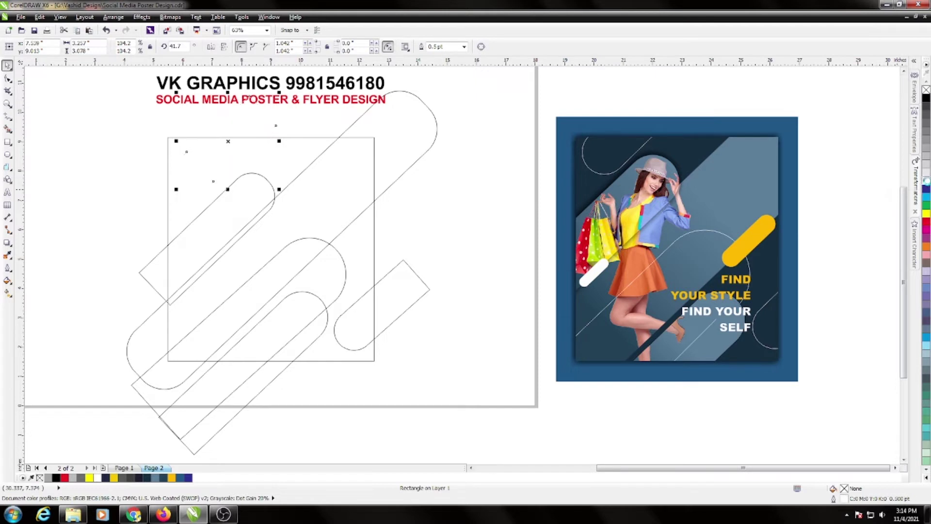
click(475, 179)
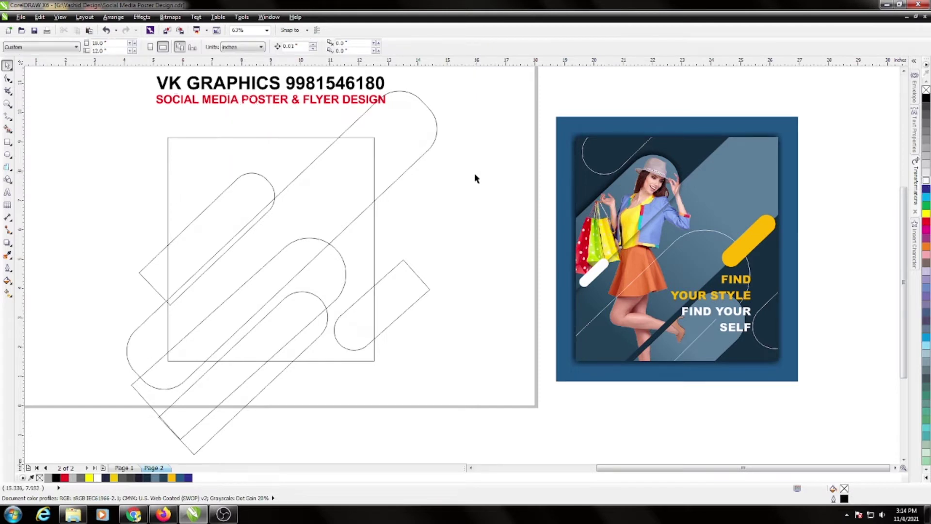
click(226, 230)
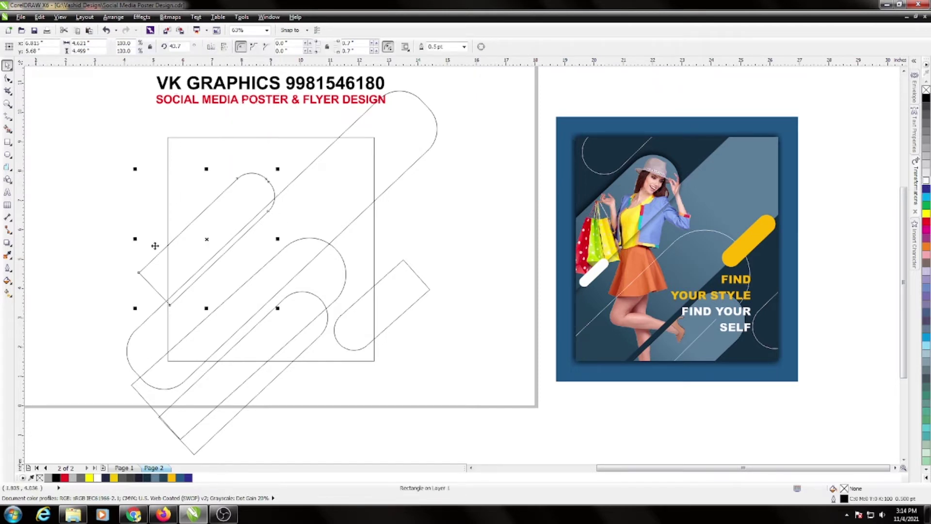
Apply a linear interactive gradient along the small upper-left capsule.
click(7, 294)
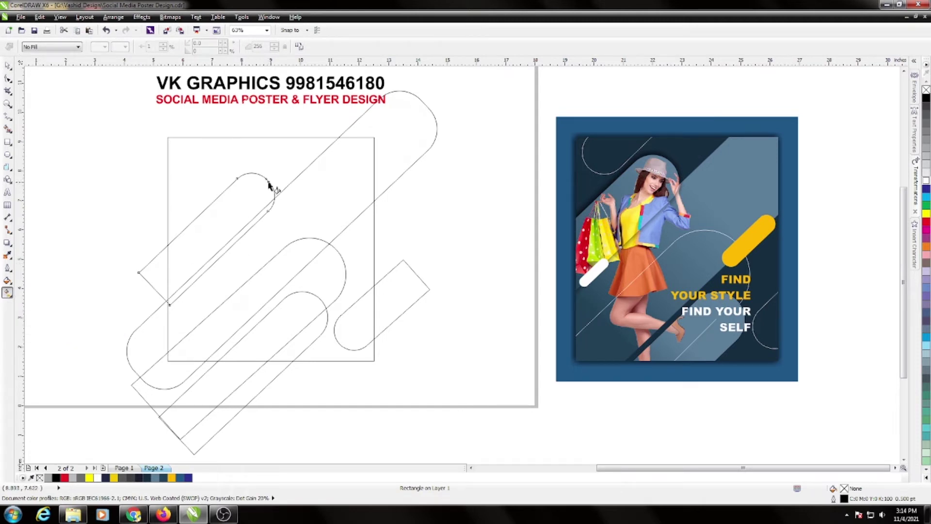
click(11, 295)
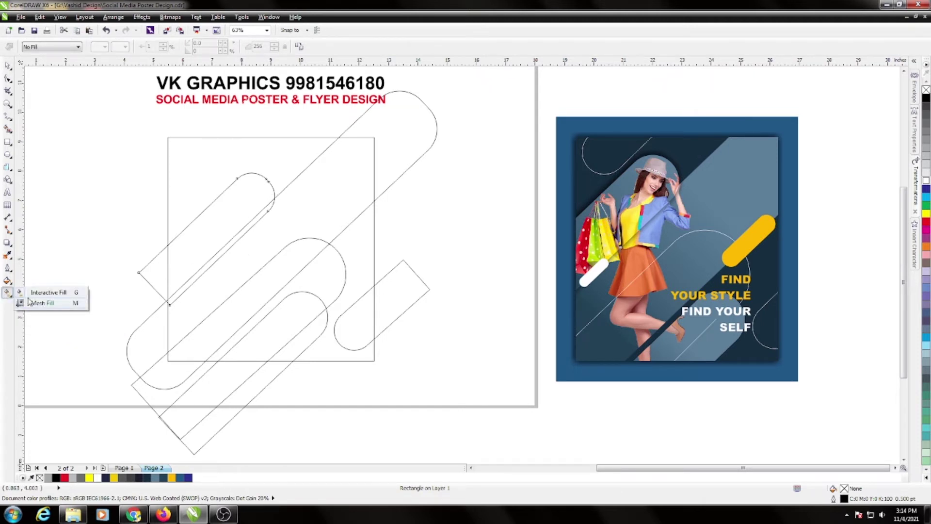
click(39, 293)
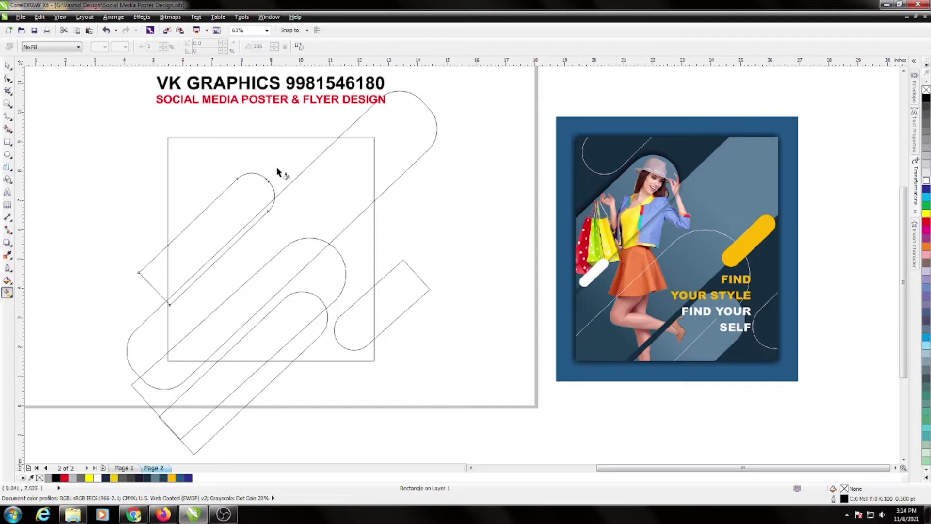
drag(265, 180, 155, 283)
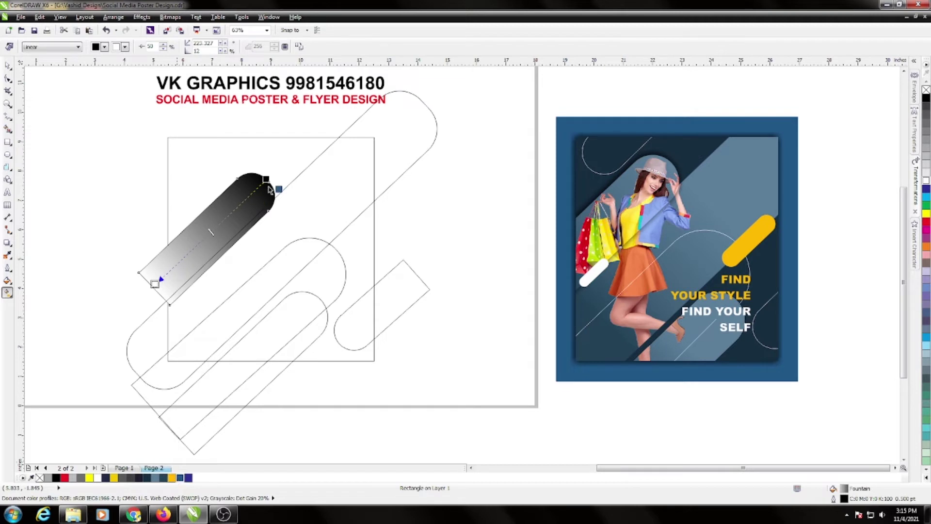
drag(270, 190, 272, 190)
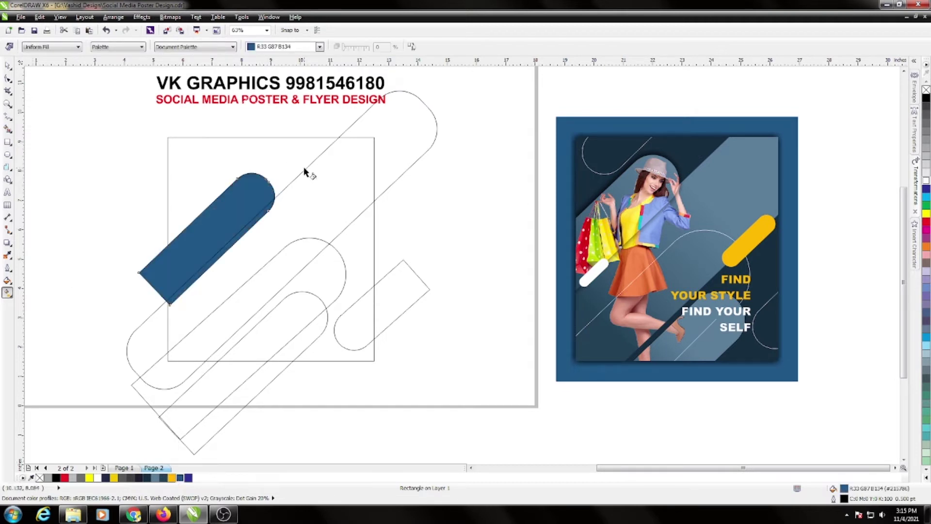
click(192, 256)
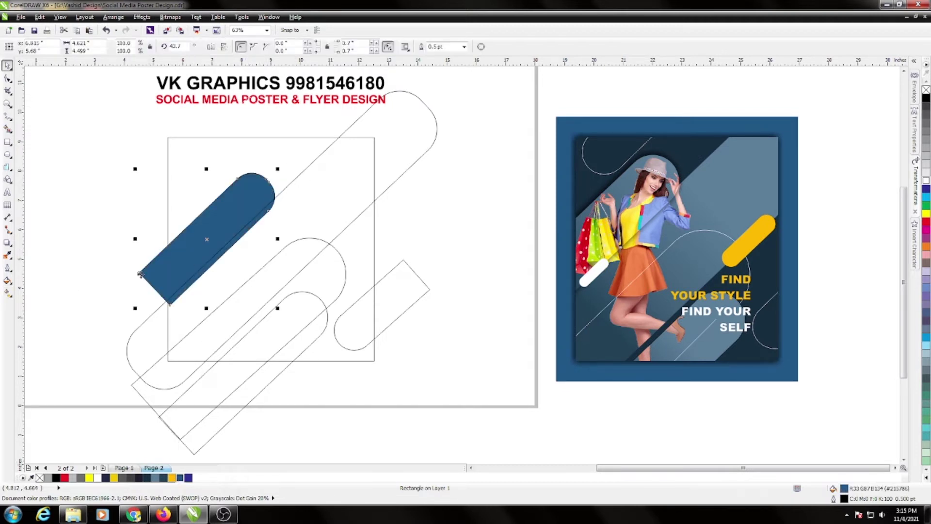
drag(267, 180, 154, 283)
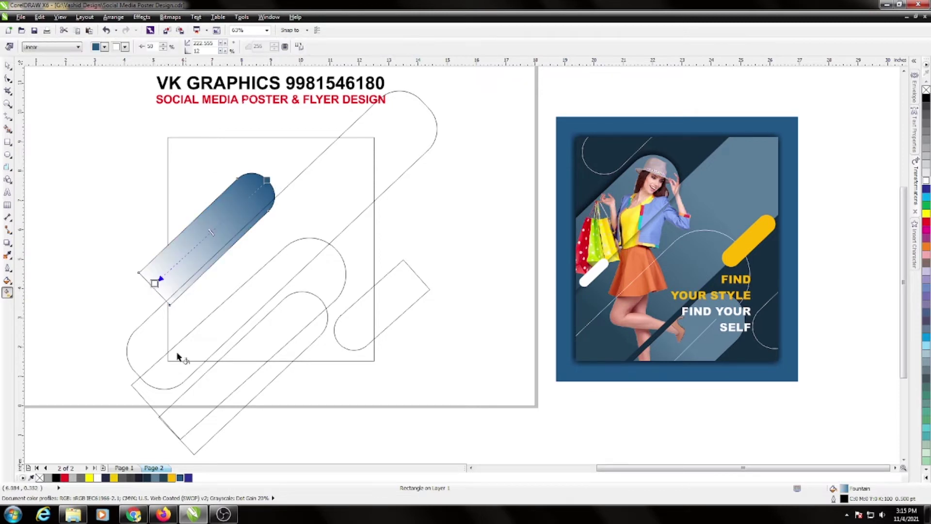
Set the capsule gradient's ends to dark navy and grey-blue, nudging the start point.
click(147, 478)
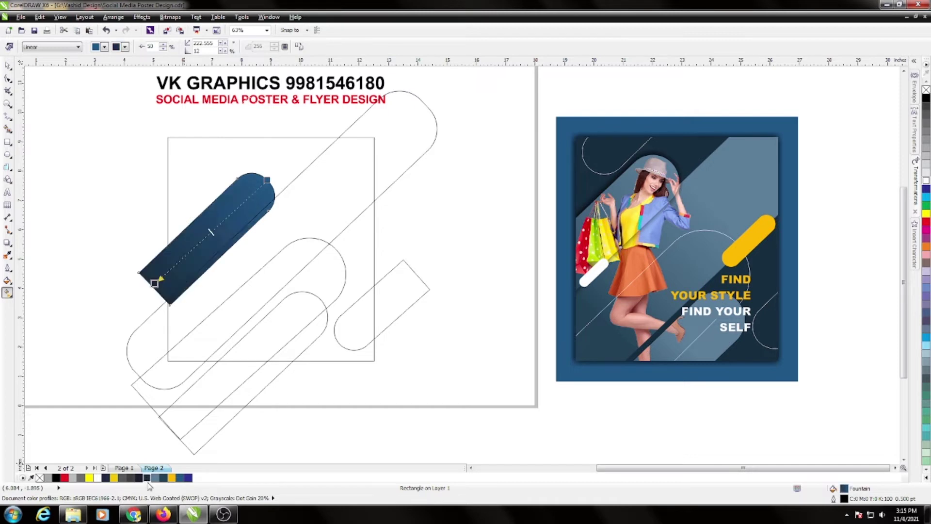
click(267, 181)
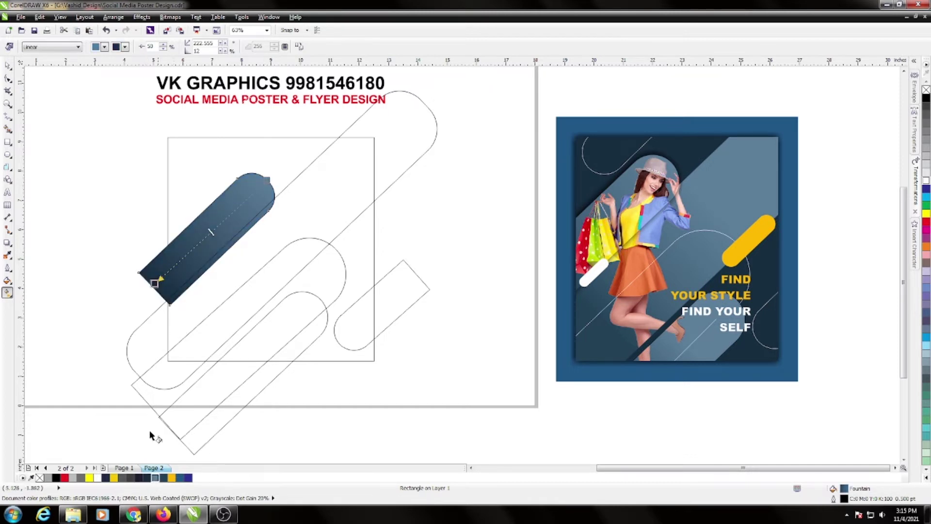
click(154, 284)
drag(154, 283, 156, 290)
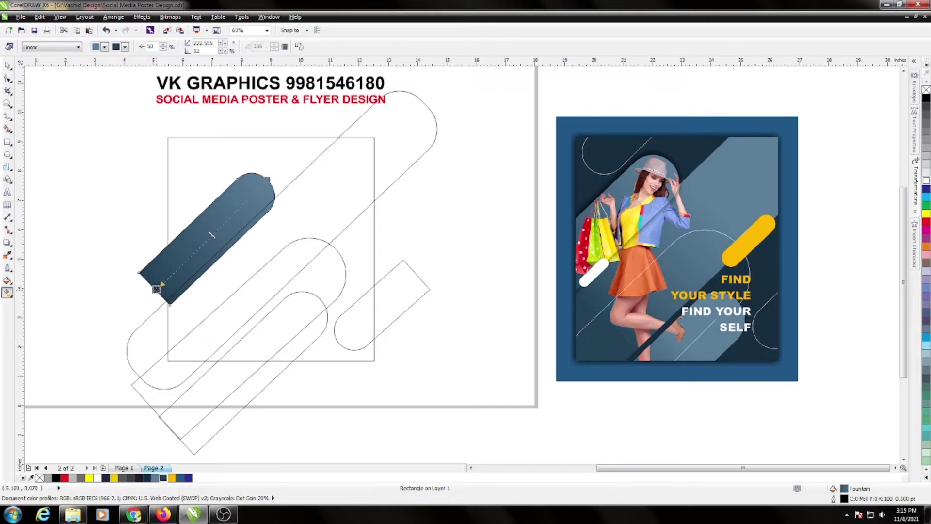
key(space)
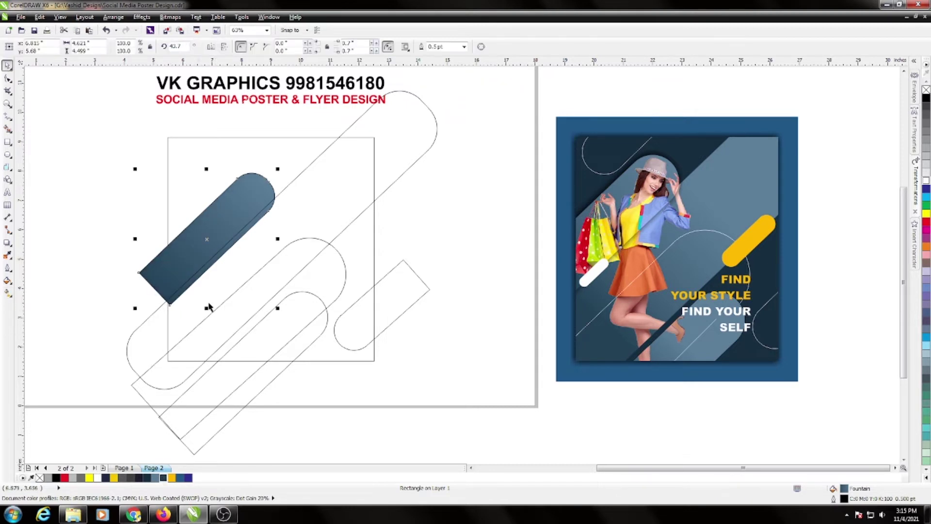
click(96, 203)
click(153, 274)
Give the long diagonal capsule a dark navy to blue-grey linear gradient.
click(144, 345)
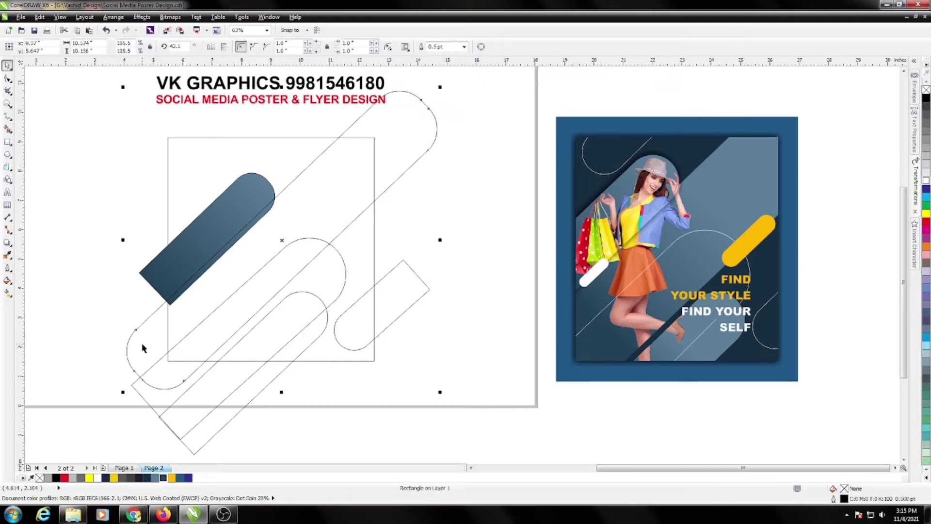
click(10, 296)
mouse_move(411, 124)
mouse_down()
mouse_move(425, 104)
mouse_move(138, 376)
mouse_up()
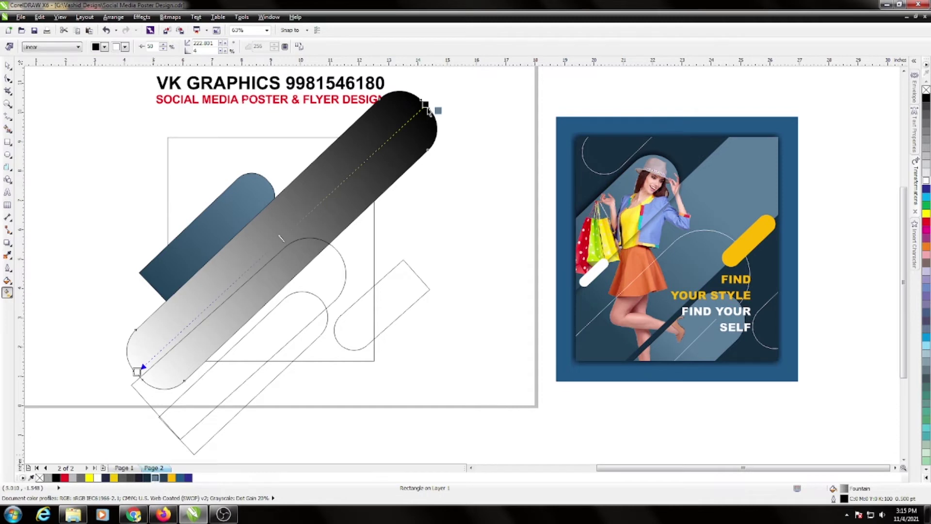
drag(372, 138, 426, 104)
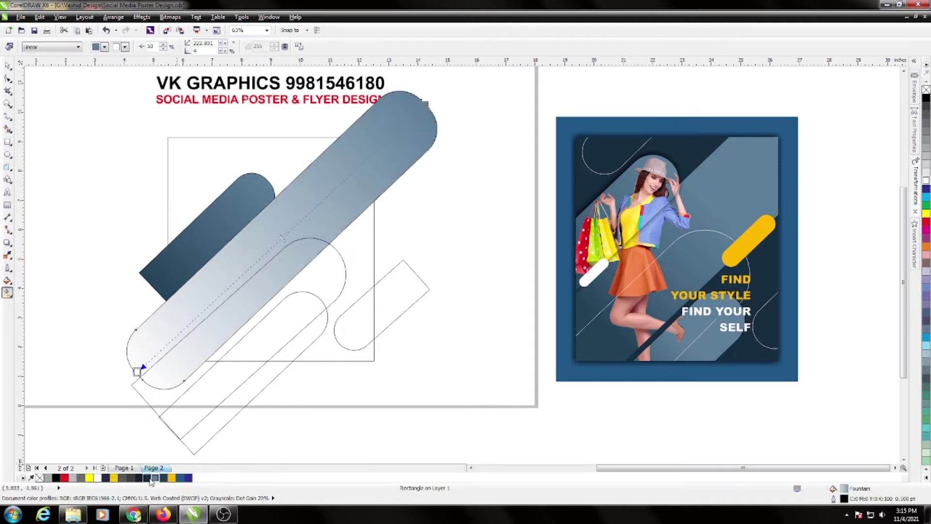
drag(147, 478, 138, 374)
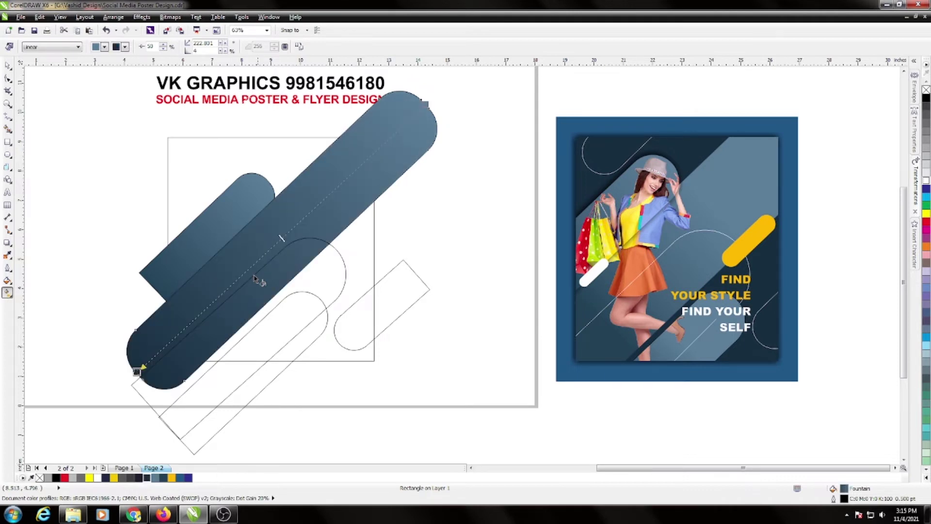
drag(257, 261, 248, 268)
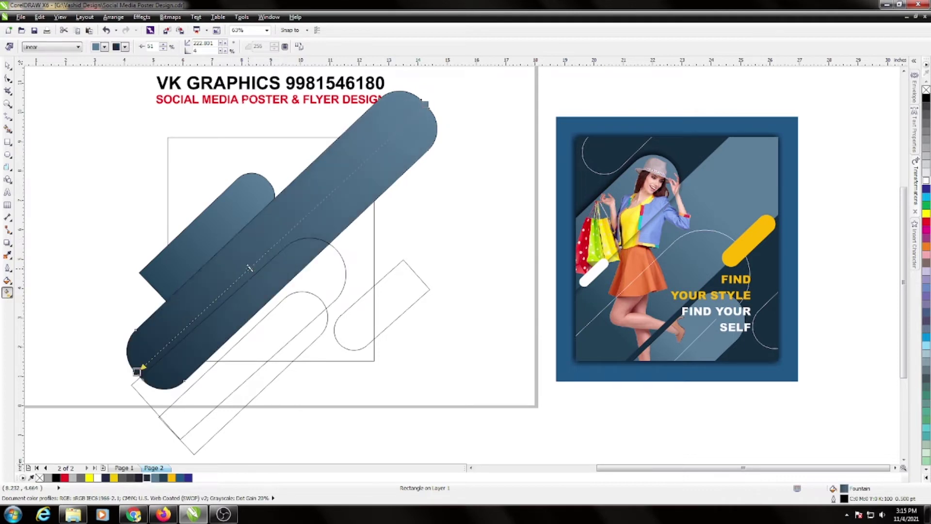
key(space)
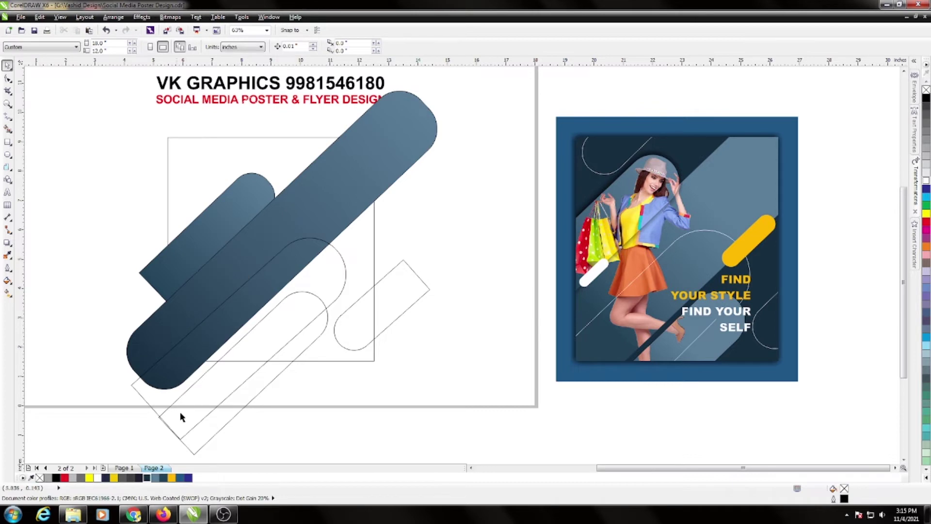
Give the lower rounded capsule a matching navy to blue-grey gradient.
click(156, 404)
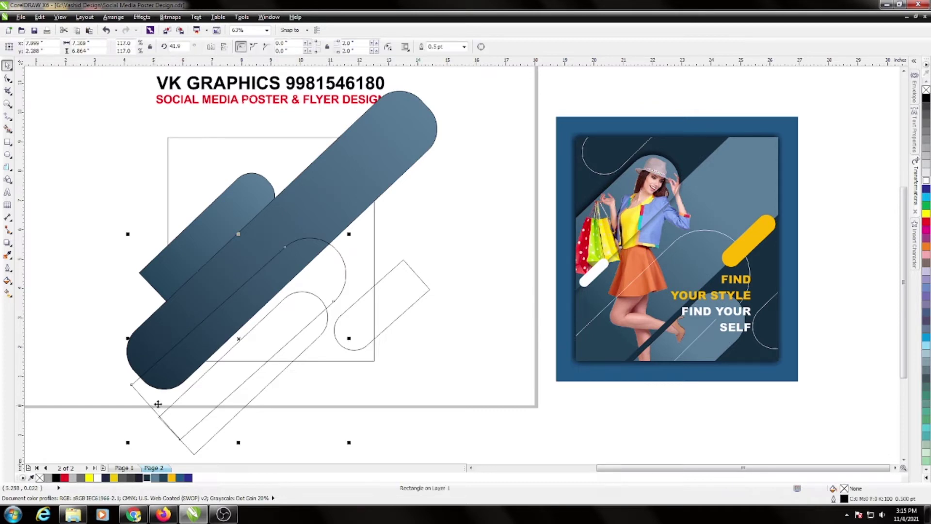
click(178, 437)
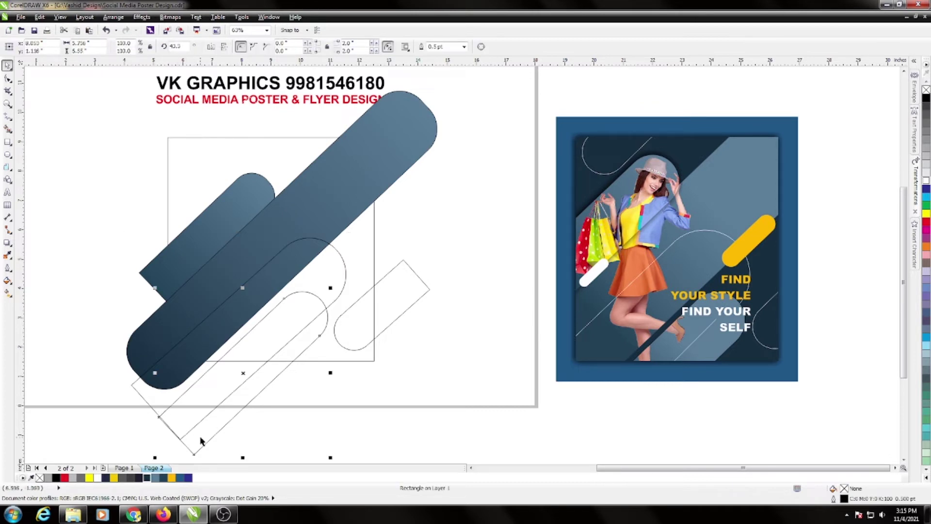
click(8, 293)
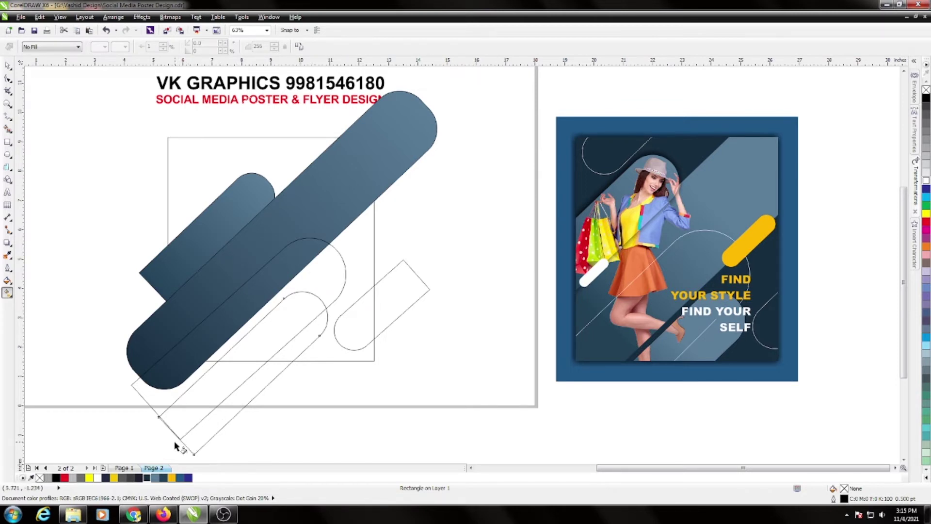
drag(181, 441, 319, 310)
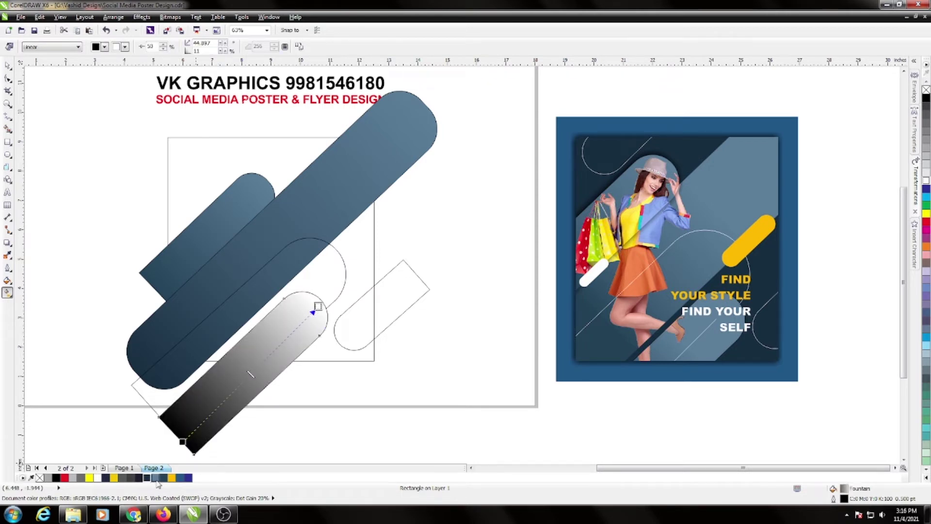
drag(157, 478, 317, 308)
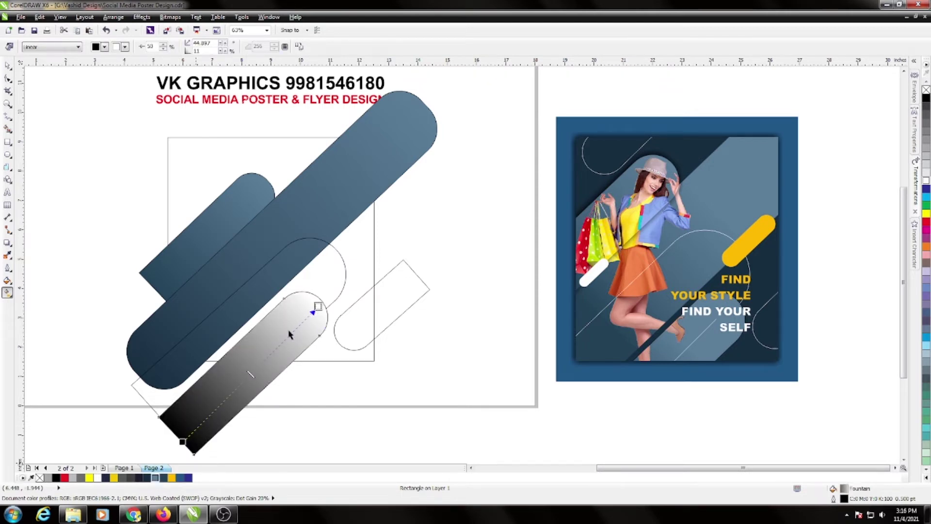
click(183, 443)
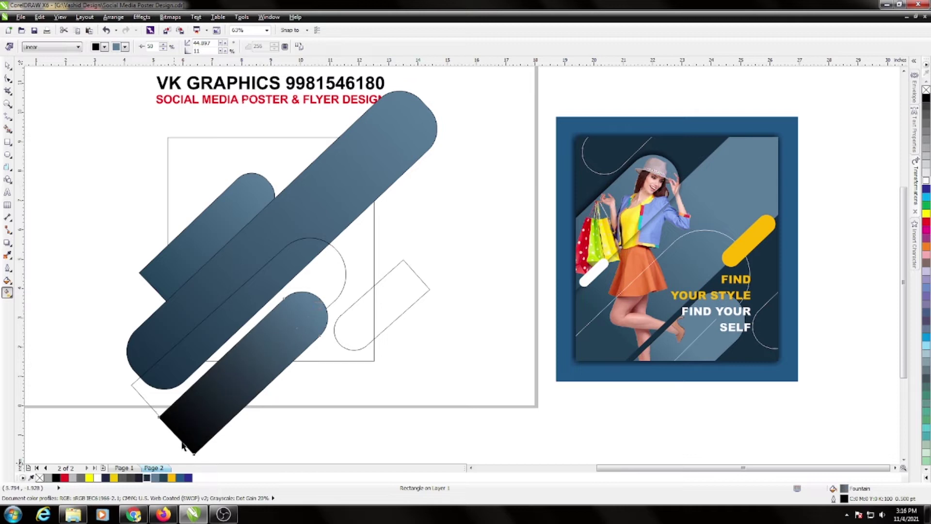
key(space)
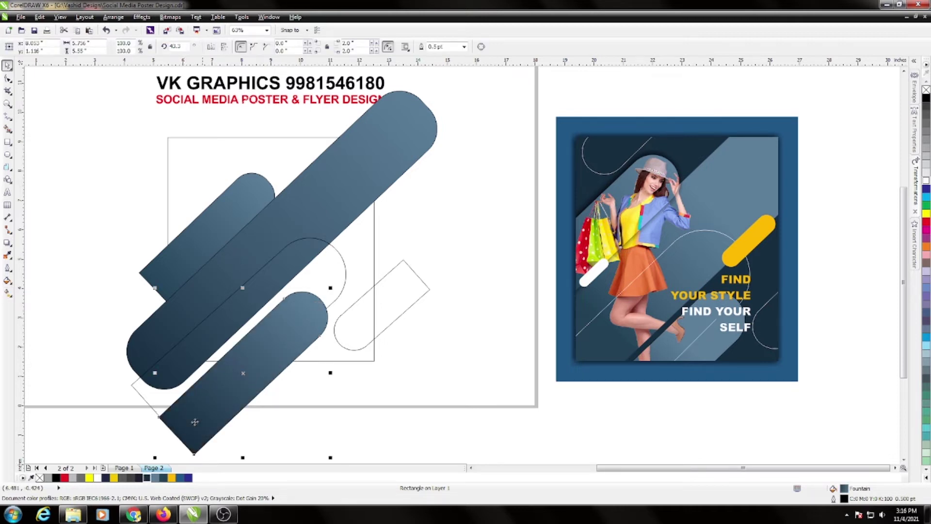
click(311, 303)
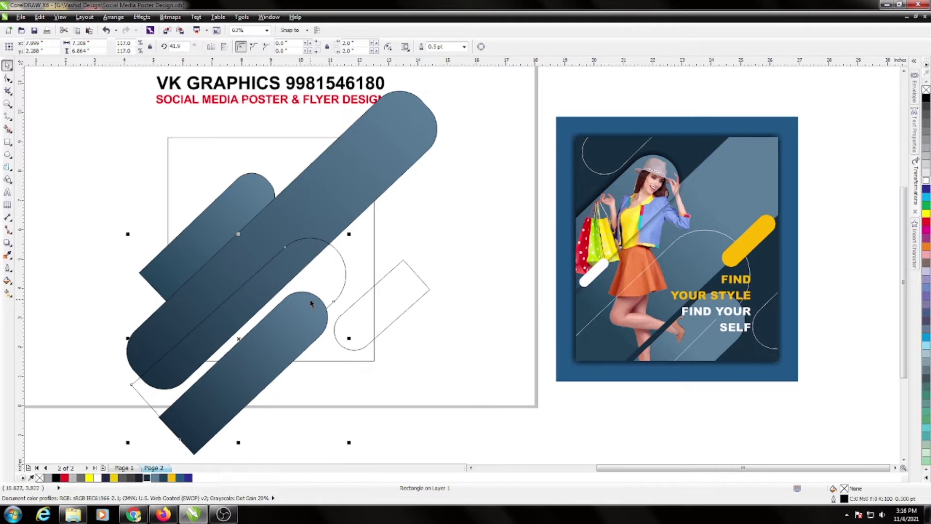
Make the outlines of two unfilled capsule shapes white.
right_click(926, 183)
click(460, 368)
click(395, 302)
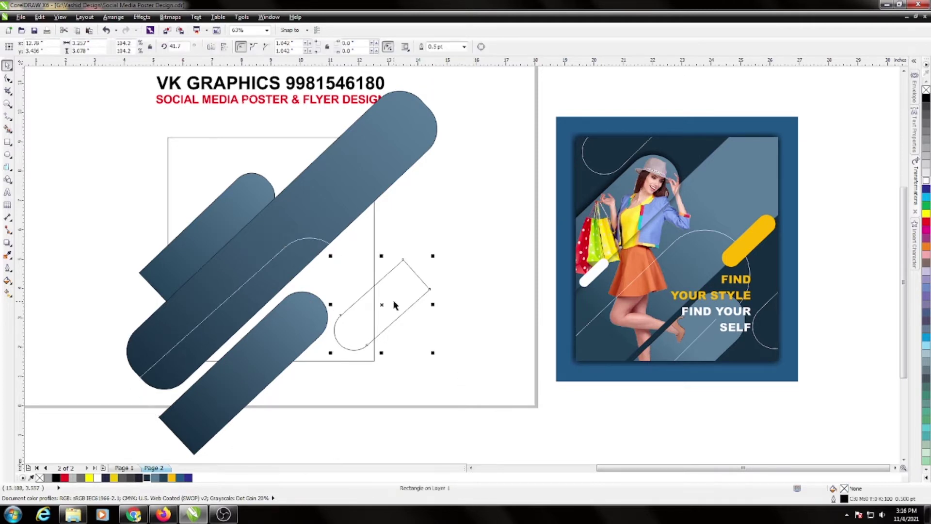
right_click(926, 183)
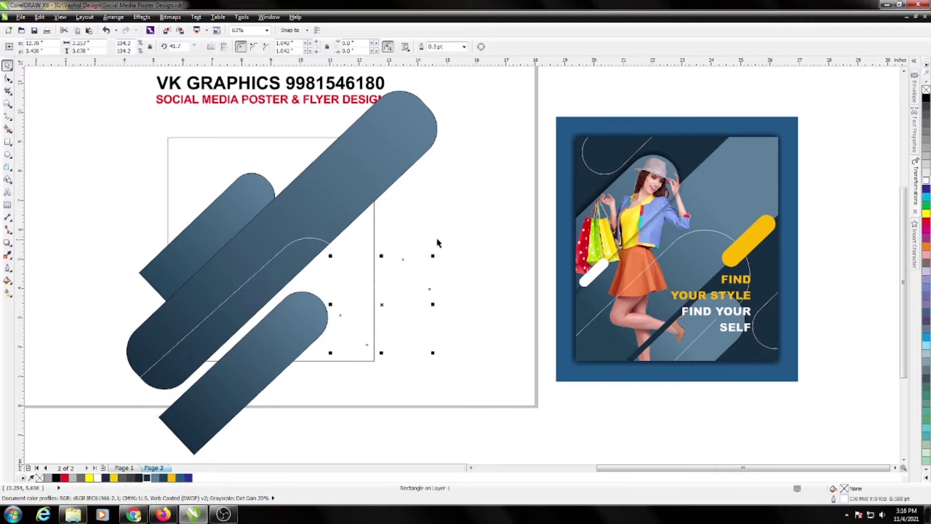
Set a 1 pt outline width on three selected outline shapes via Outline Pen (F12).
shift+click(323, 265)
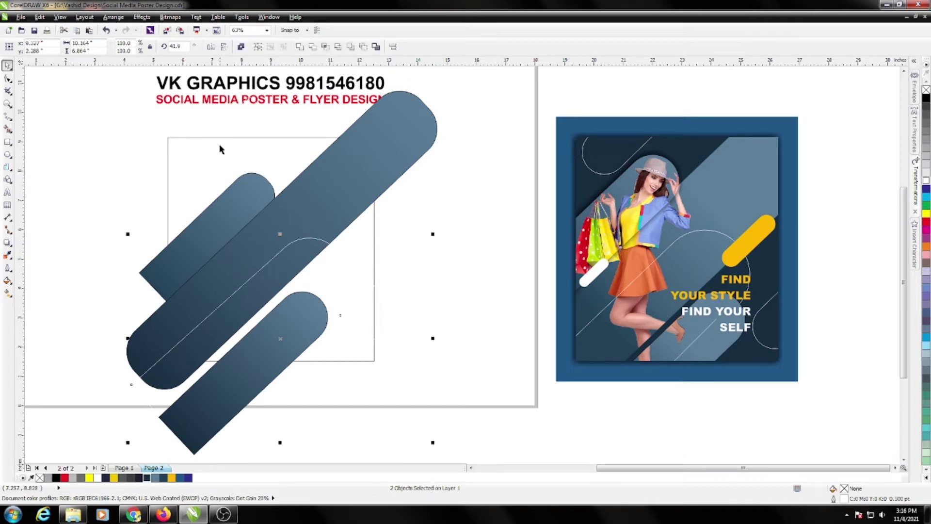
shift+click(180, 150)
key(F12)
text(1)
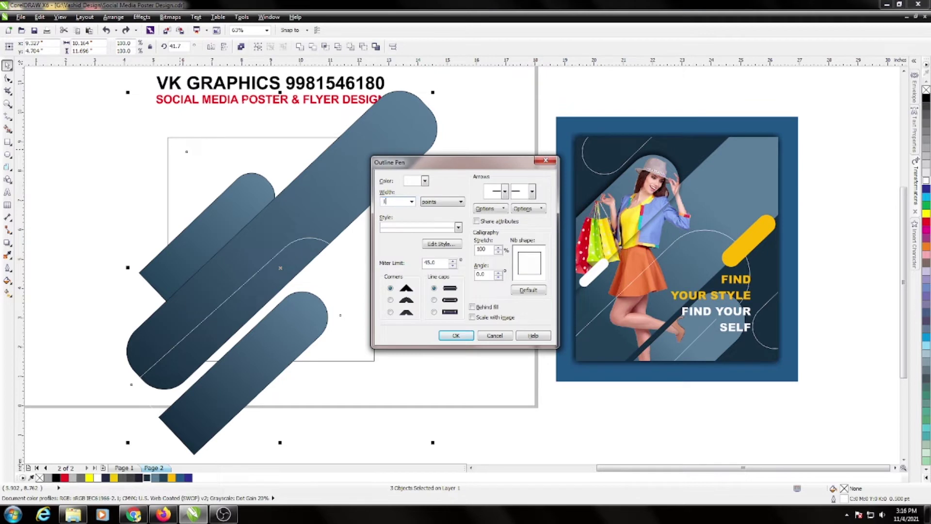
click(455, 335)
click(470, 306)
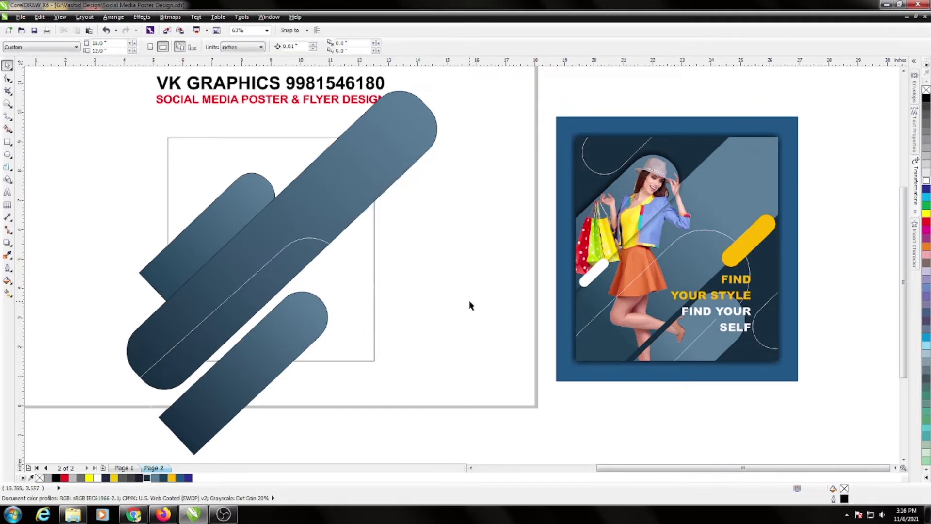
Select the small upper-left, long diagonal and lower gradient capsules in turn.
click(248, 196)
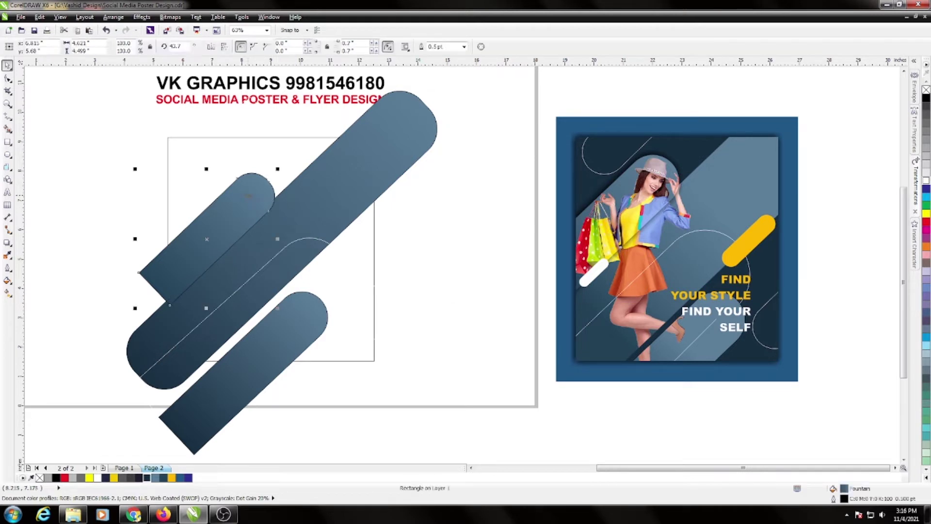
shift+click(420, 132)
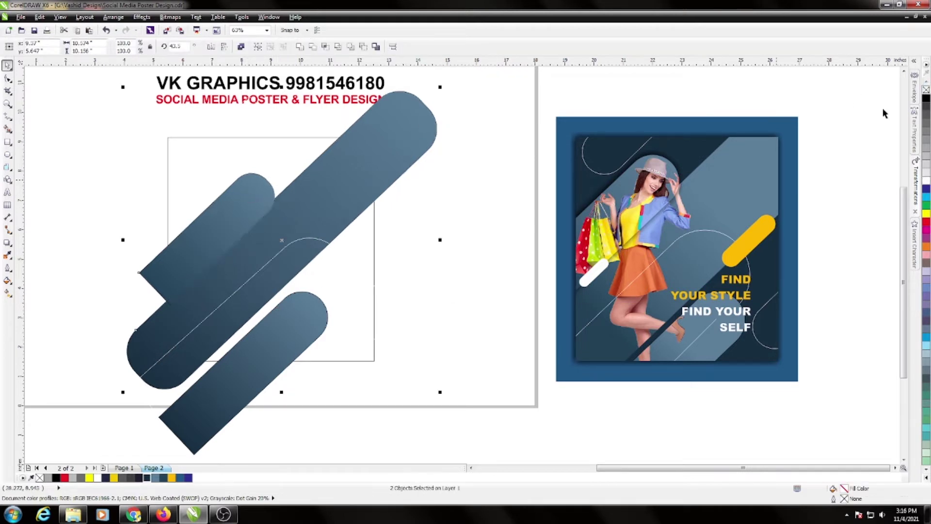
click(228, 426)
click(414, 388)
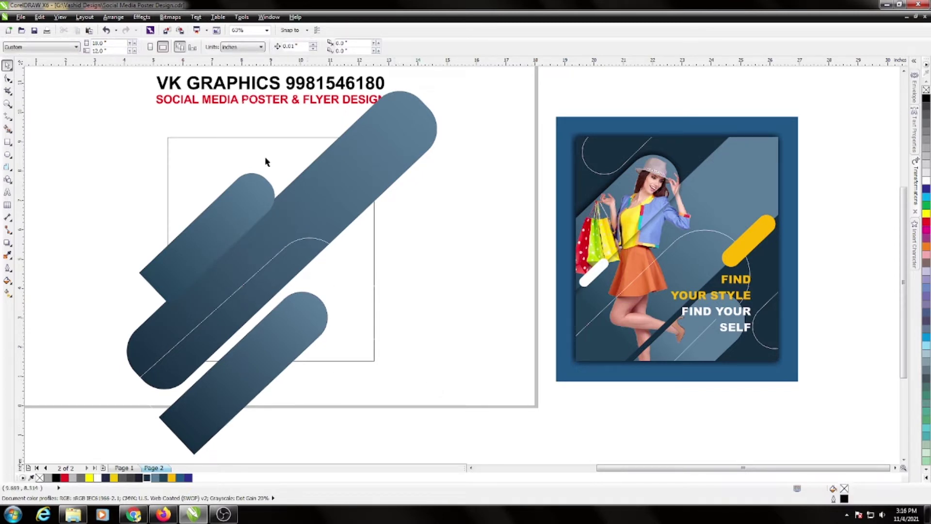
click(372, 224)
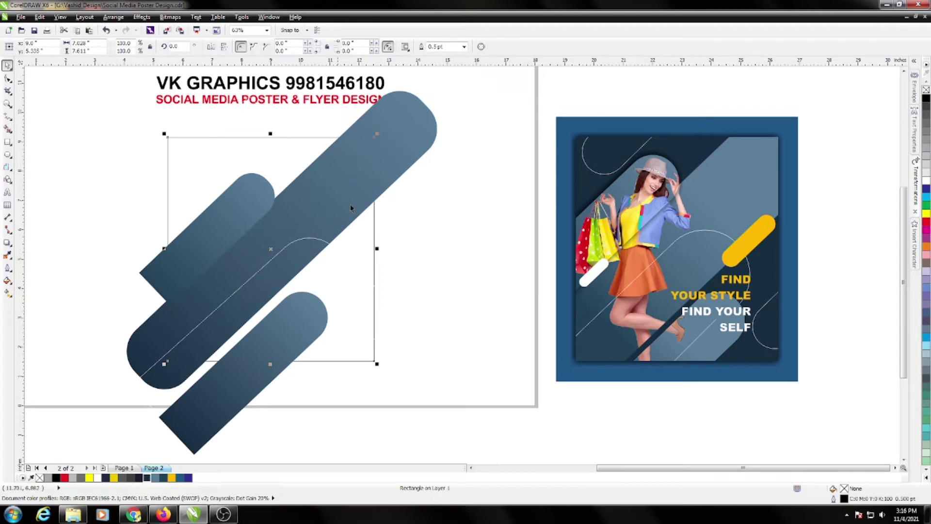
Fill the square background rectangle with dark navy, then deselect it.
click(163, 478)
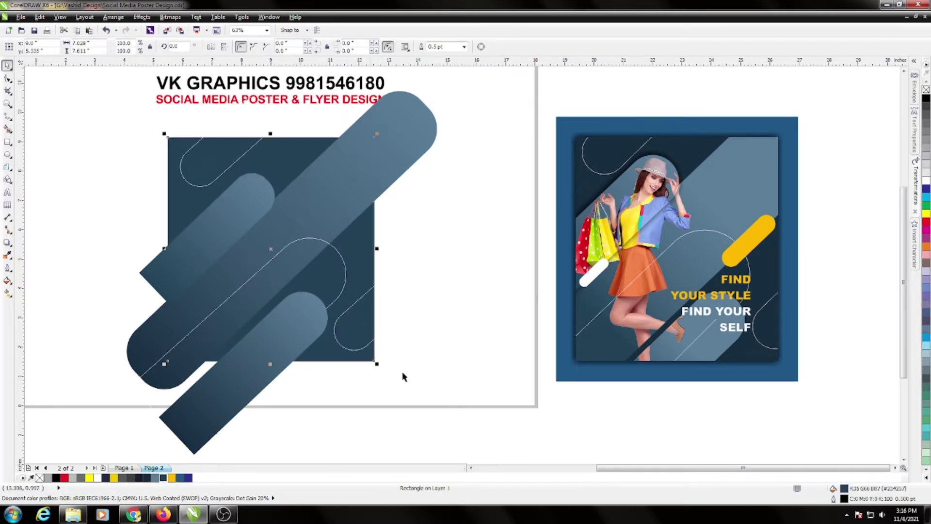
click(148, 478)
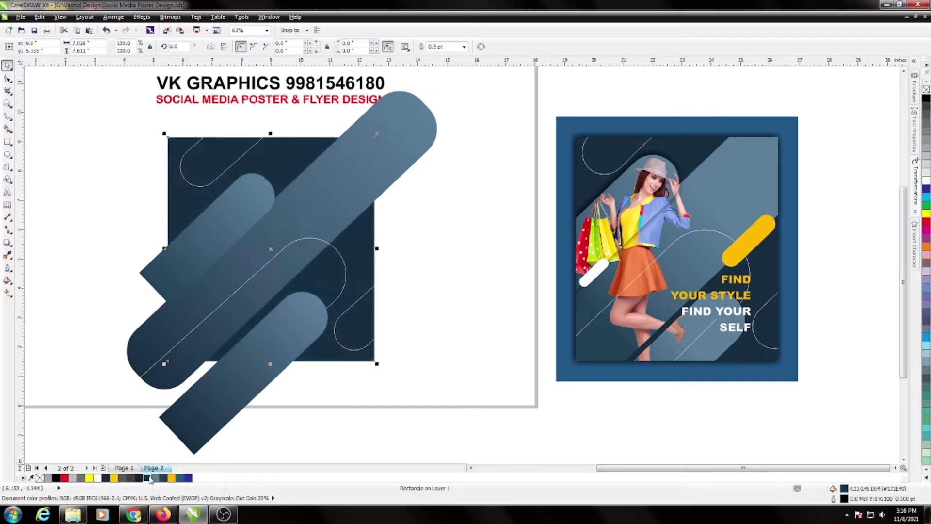
click(428, 379)
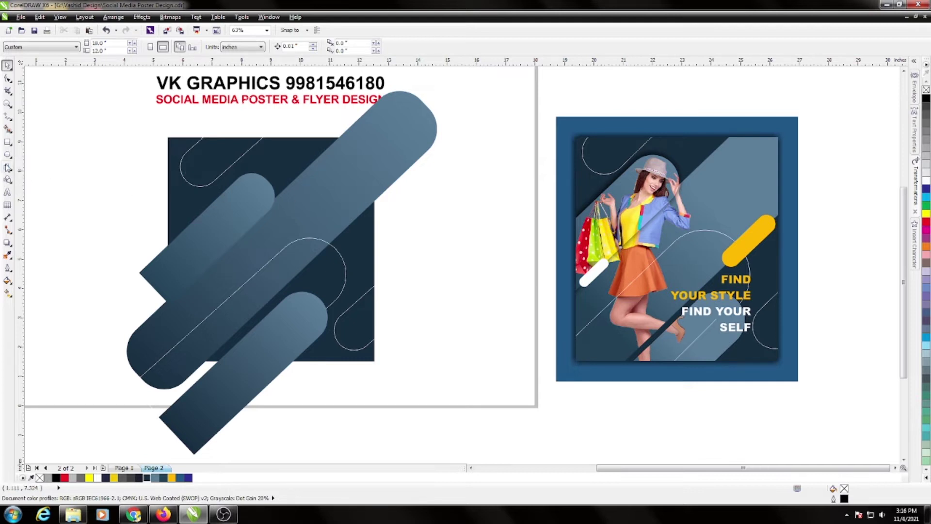
Draw a small rectangle with 2" corner radius, rotate it ~45°, and move it onto the navy square.
click(7, 141)
drag(400, 224, 472, 244)
click(281, 43)
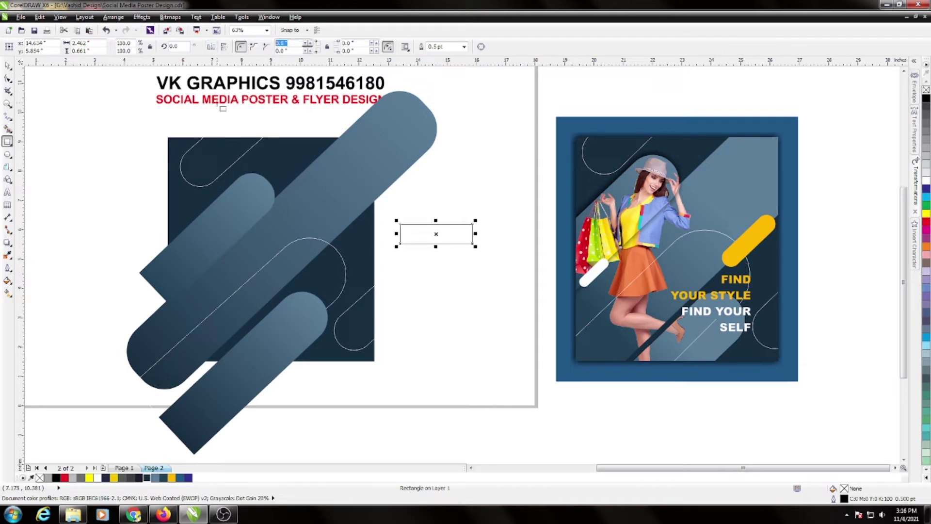
text(2)
key(Return)
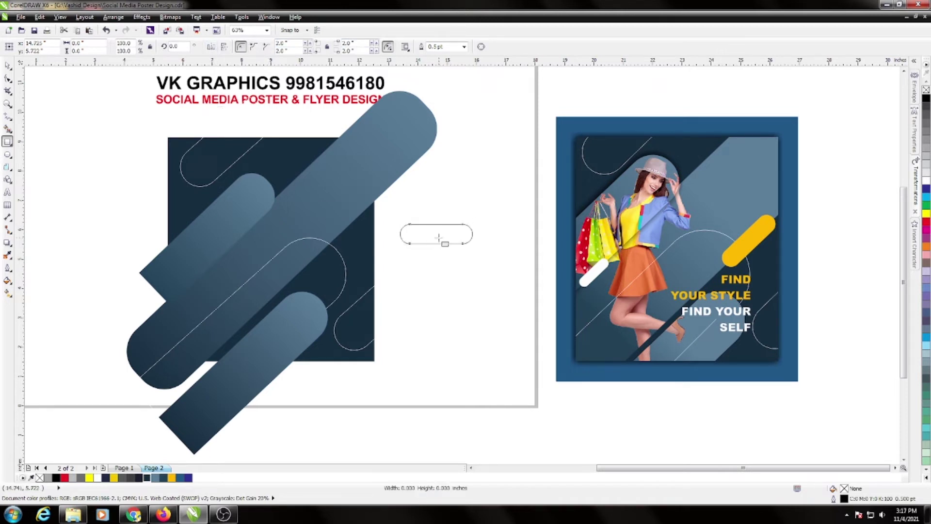
key(space)
click(465, 234)
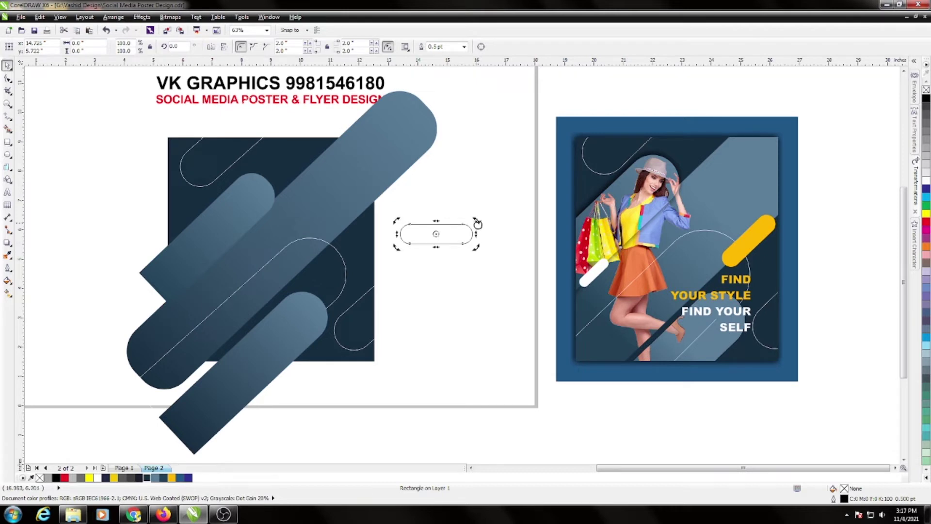
drag(478, 223, 460, 185)
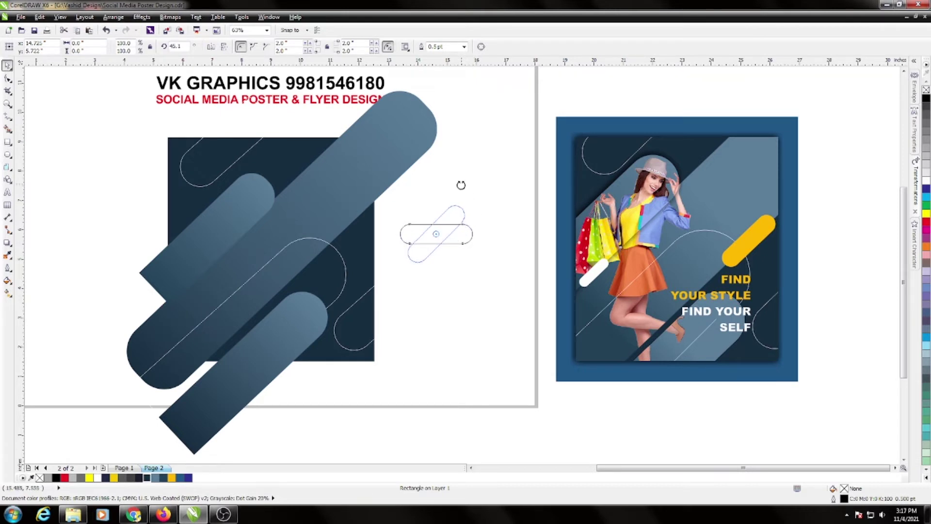
click(467, 249)
drag(430, 239, 346, 222)
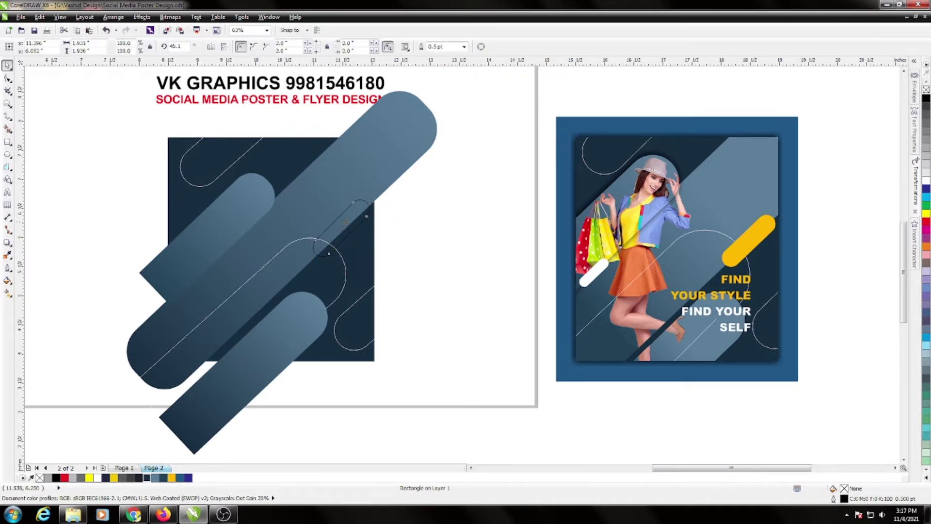
Fill the pill yellow, remove its outline, and shrink it slightly.
scroll(346, 222, up, 3)
scroll(349, 226, down, 3)
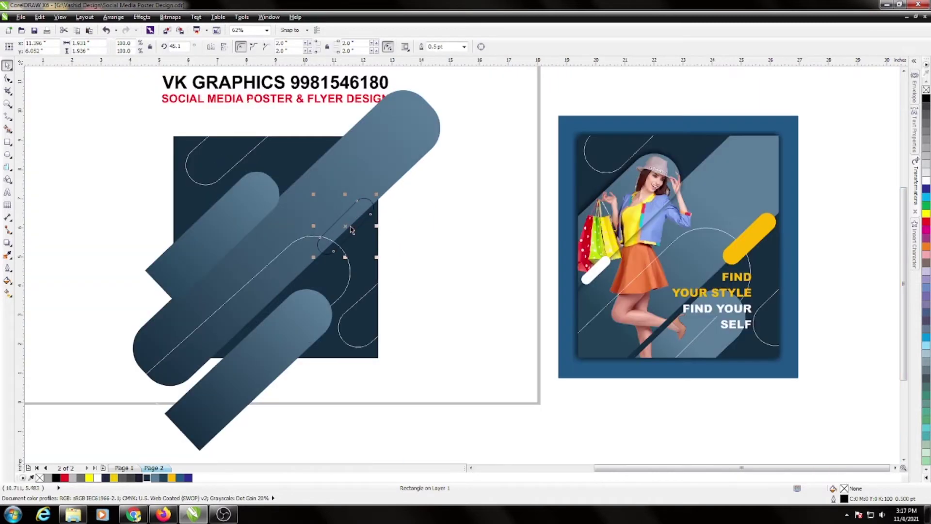
click(171, 478)
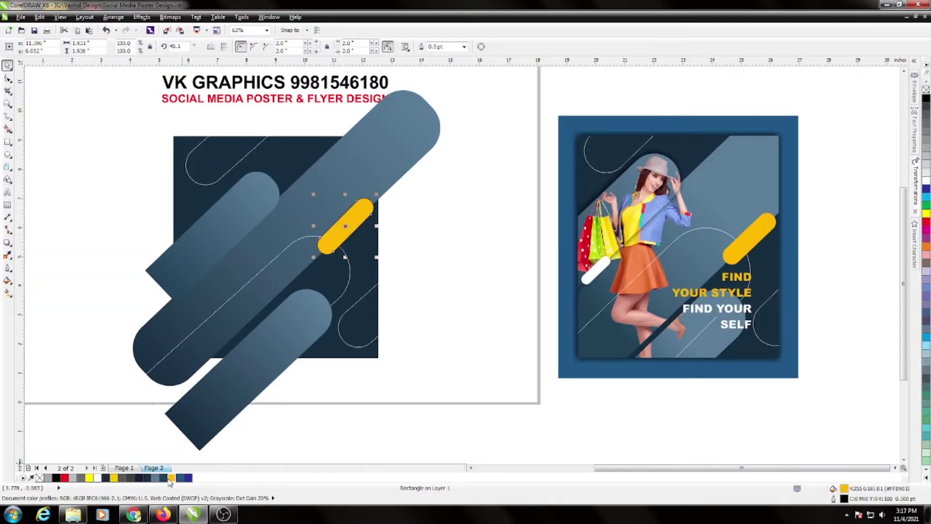
right_click(926, 90)
scroll(357, 214, up, 4)
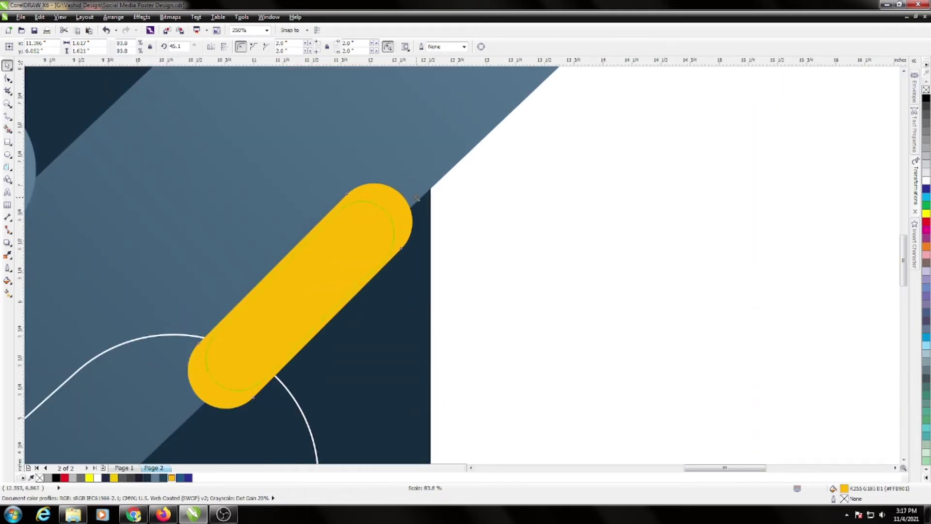
drag(415, 180, 397, 198)
scroll(313, 259, down, 4)
Copy the yellow pill down-left, shrink it to about half, and fill it white.
click(371, 248)
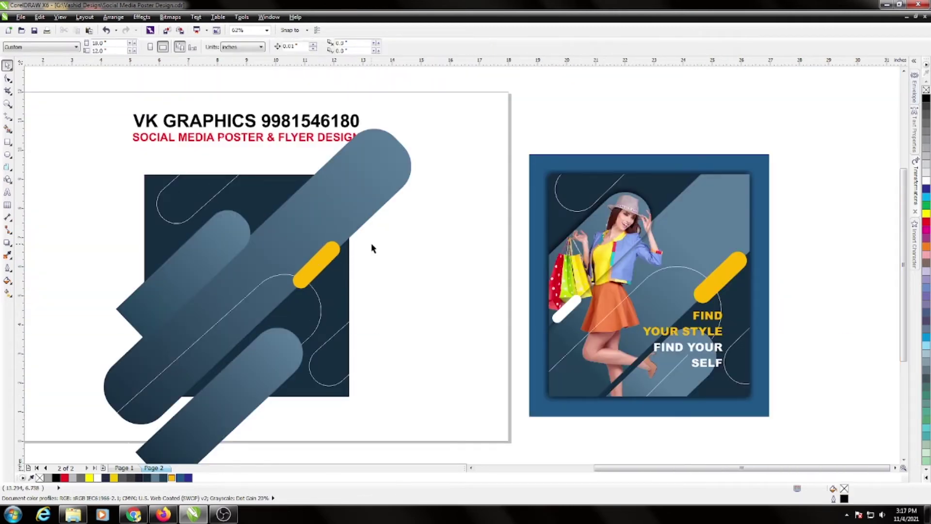
drag(324, 272, 174, 311)
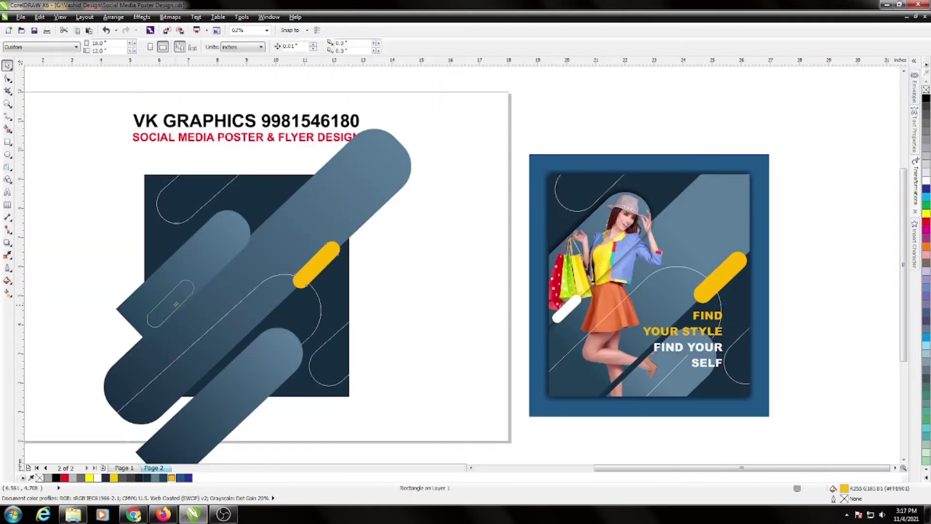
scroll(172, 311, up, 2)
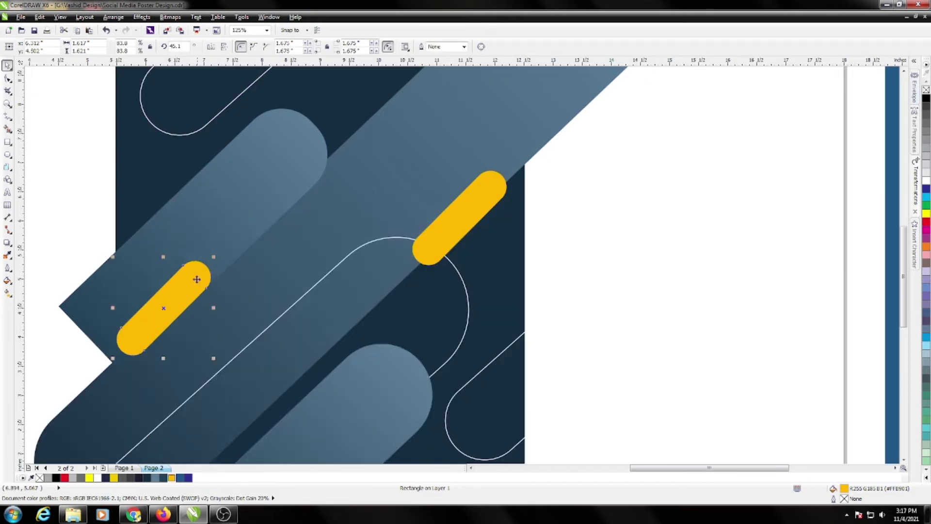
drag(214, 257, 181, 289)
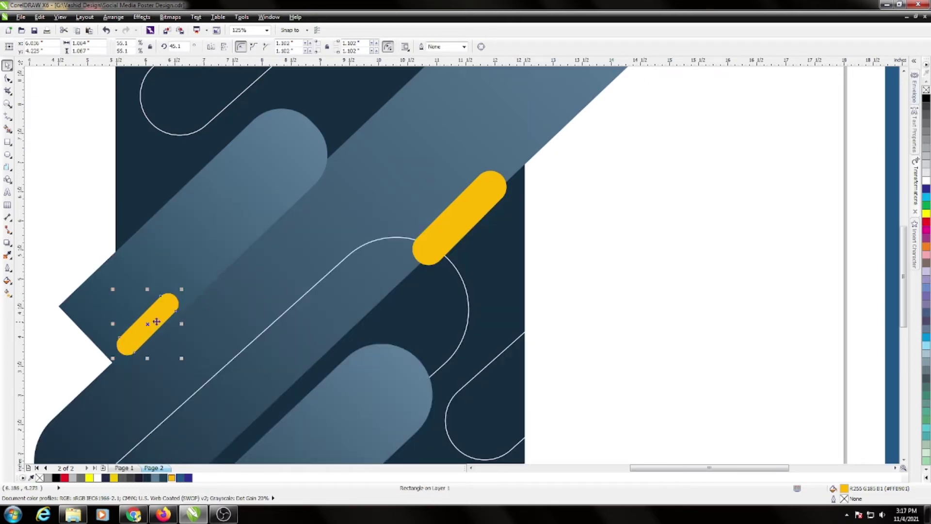
click(923, 184)
scroll(442, 238, down, 2)
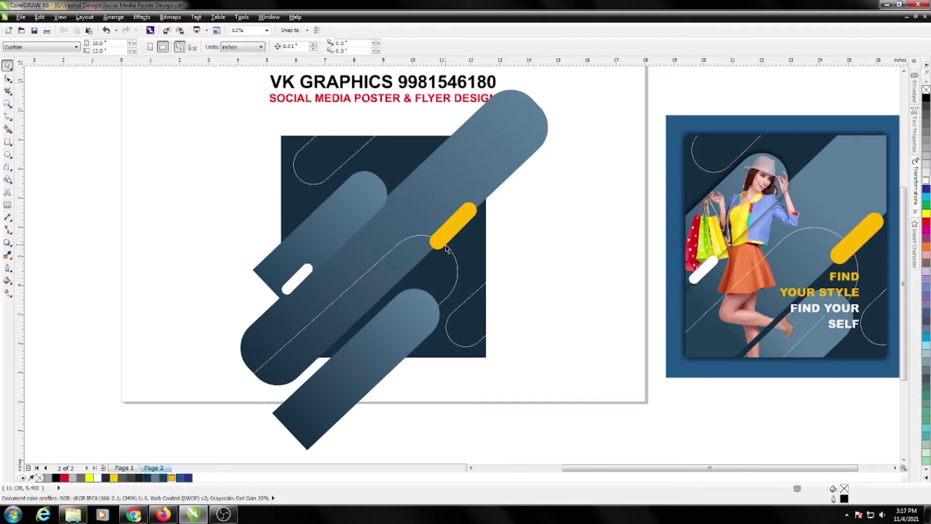
scroll(447, 248, down, 2)
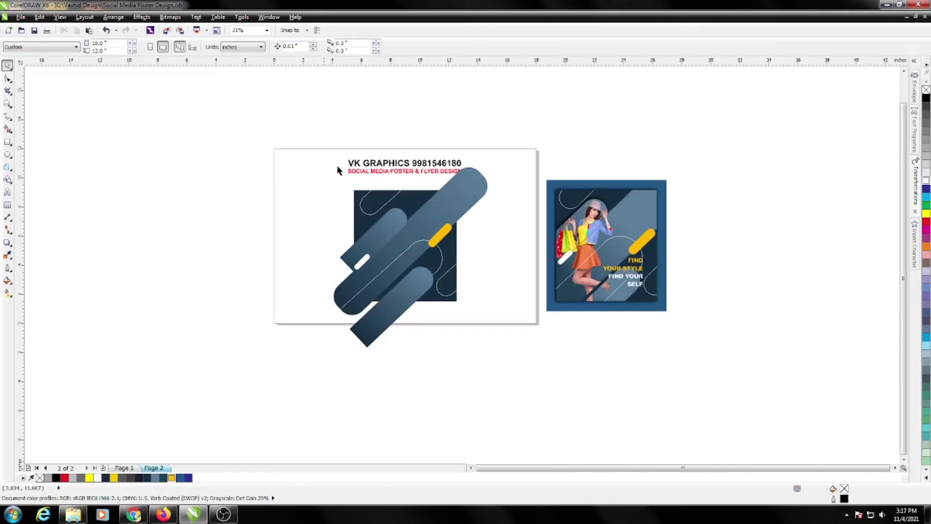
Select both designs and zoom the view to fit them (Shift+F2).
drag(290, 118, 621, 373)
key(shift+F2)
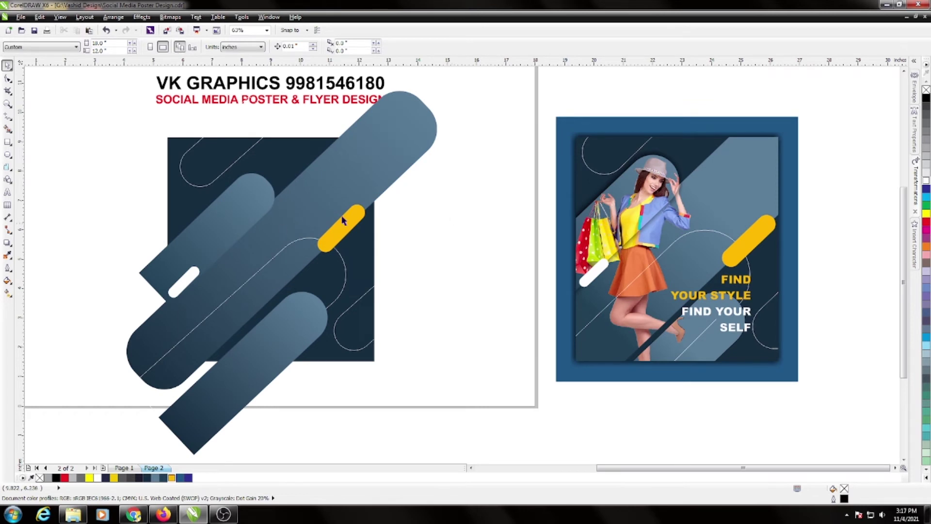
click(244, 216)
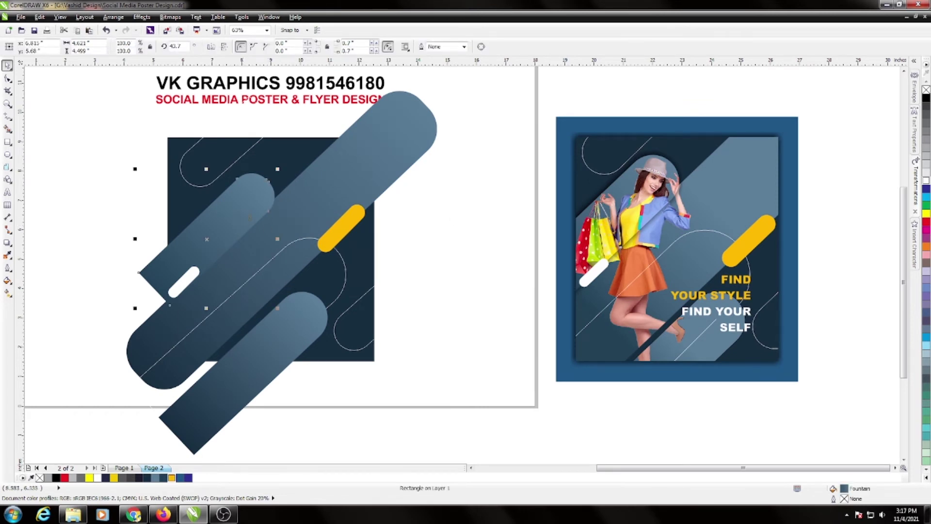
Drag the shopping-girl PSD from Explorer into CorelDRAW, shrink it, and place it on the design.
click(74, 514)
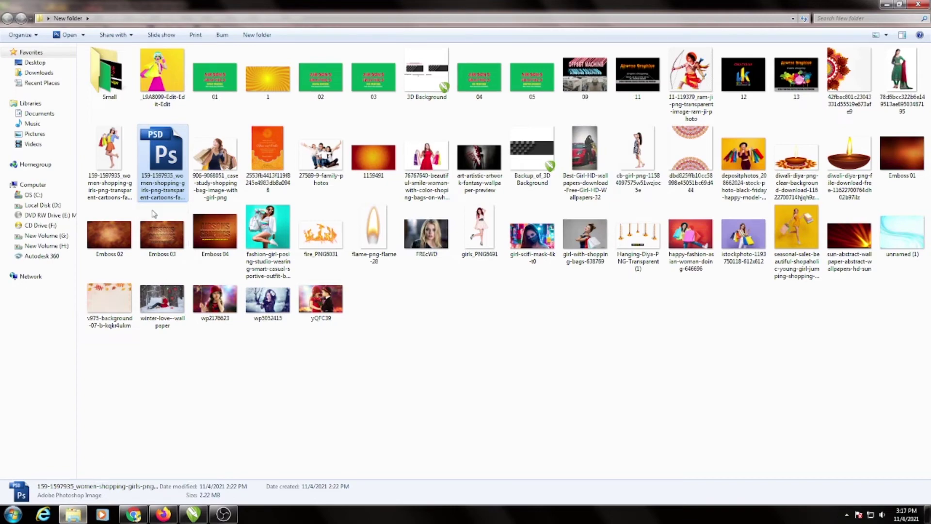
mouse_move(163, 148)
mouse_down()
mouse_move(428, 338)
mouse_move(441, 237)
mouse_move(209, 300)
mouse_up()
scroll(447, 245, down, 2)
drag(290, 166, 254, 236)
drag(216, 273, 334, 227)
scroll(329, 226, up, 2)
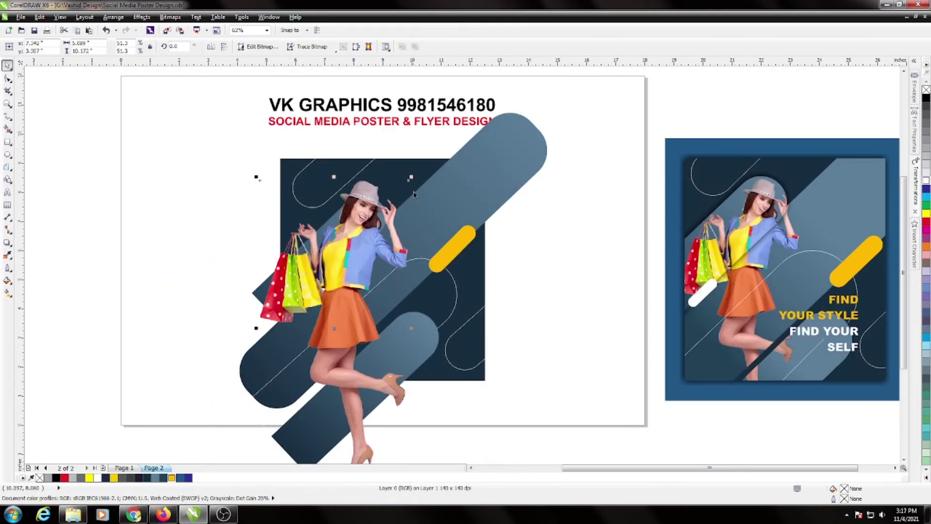
Scale the shopping-girl photo down and nudge it until her heels rest on the lower capsule.
drag(414, 179, 401, 204)
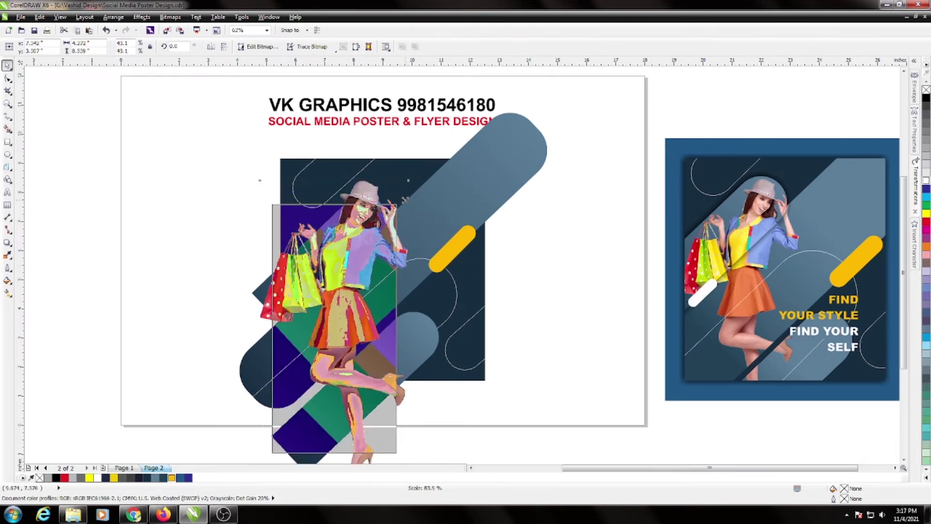
scroll(360, 239, up, 2)
drag(361, 231, 365, 217)
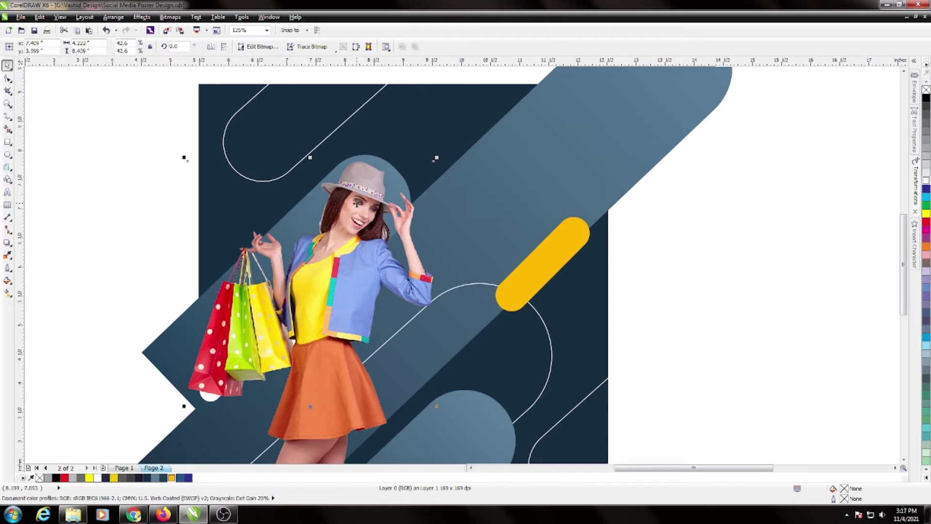
scroll(357, 203, down, 2)
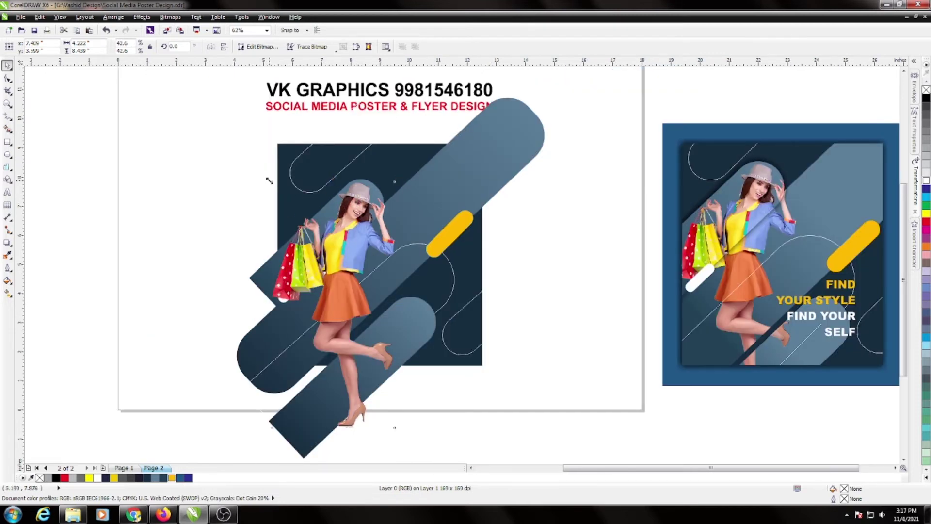
drag(269, 180, 273, 186)
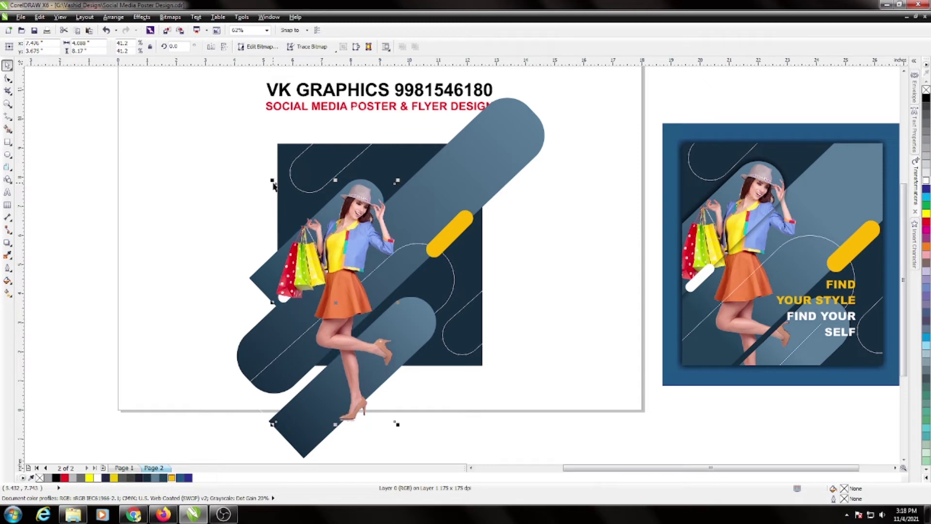
key(Down)
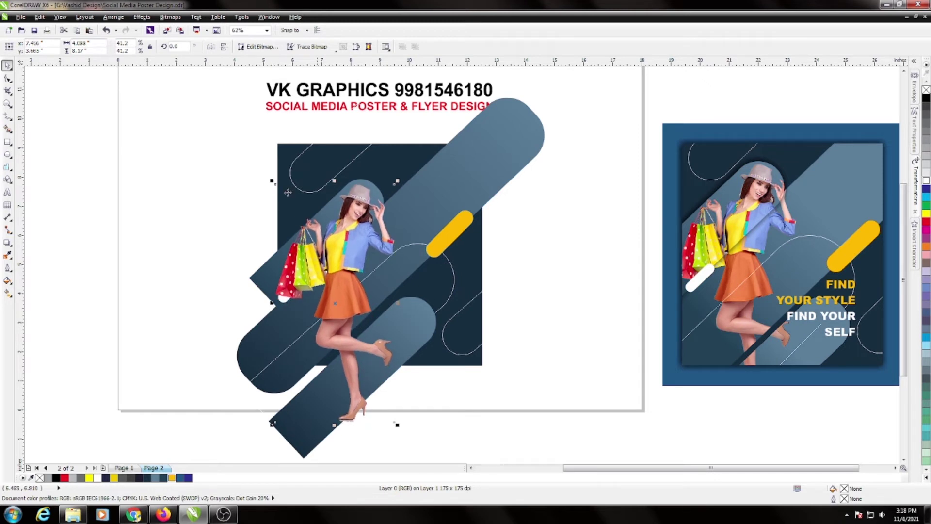
key(Up)
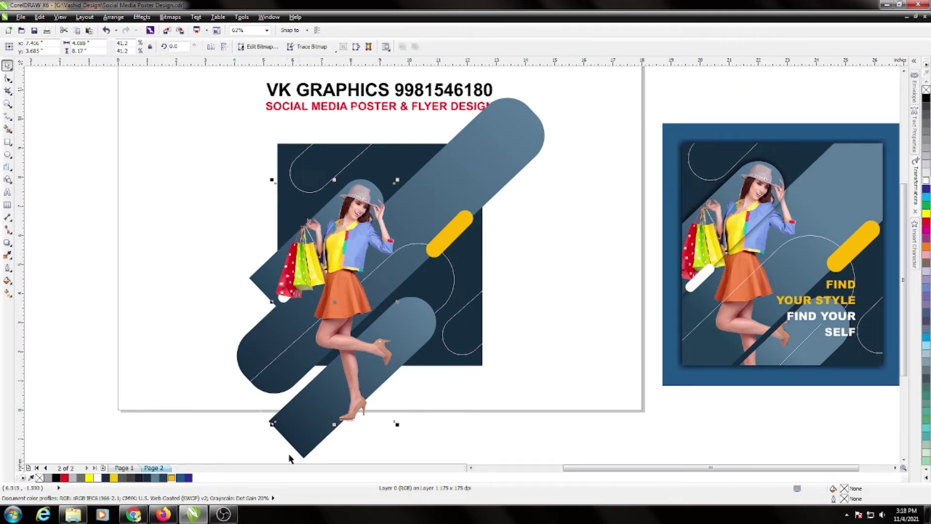
drag(272, 424, 284, 418)
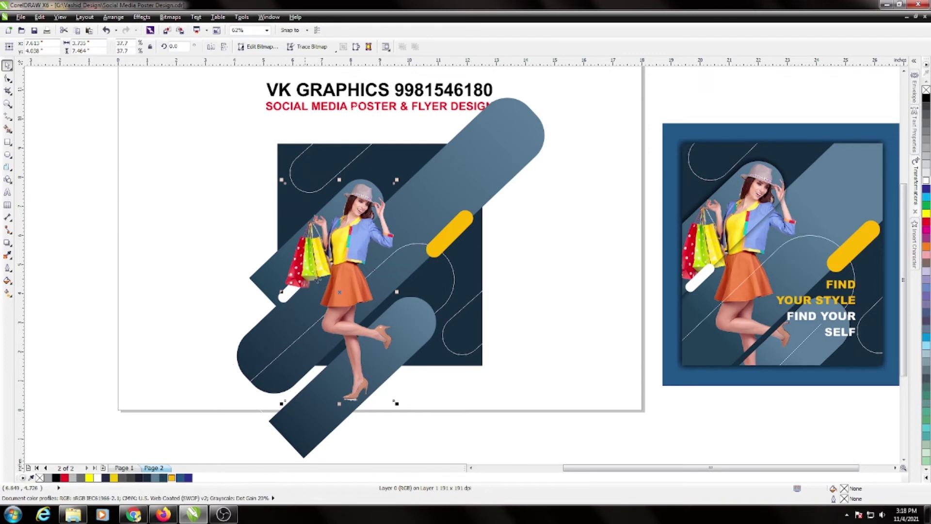
Select the three diagonal capsule shapes, undoing an accidental move.
click(273, 281)
shift+click(375, 369)
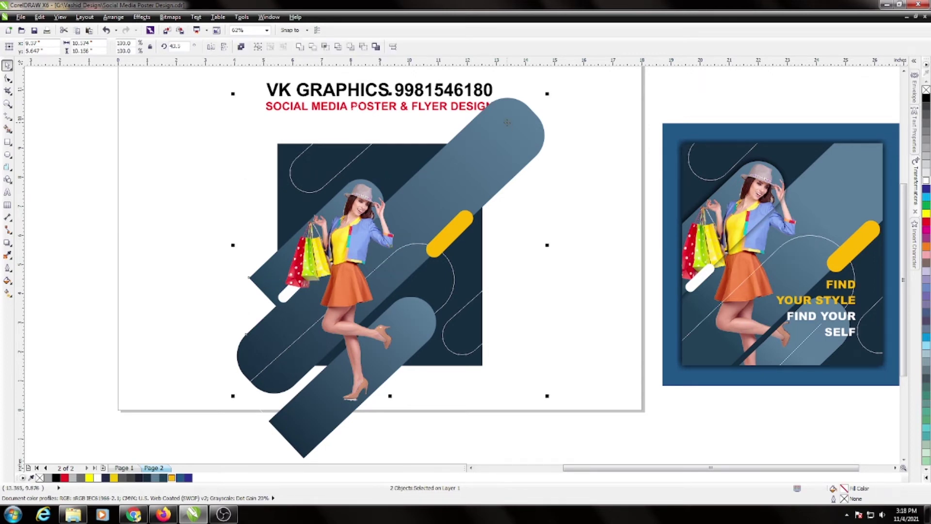
shift+click(423, 321)
drag(423, 322, 382, 311)
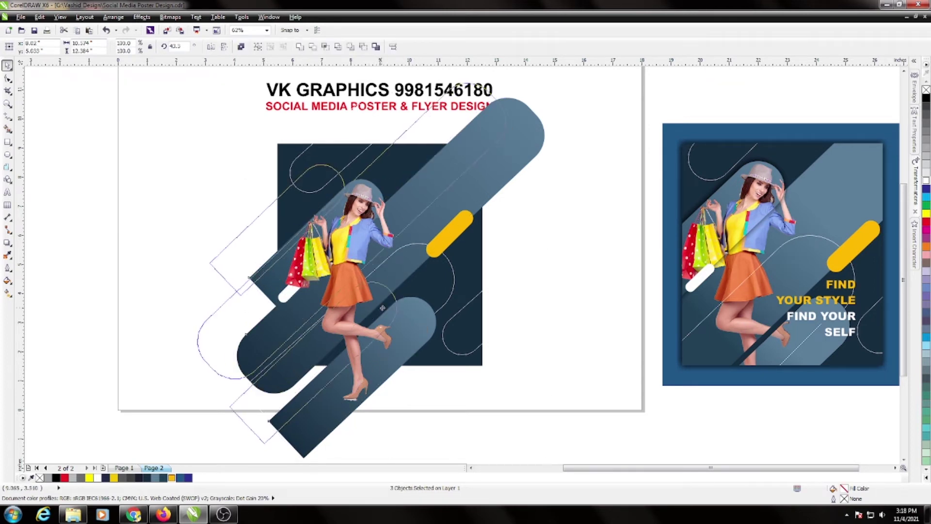
key(ctrl+z)
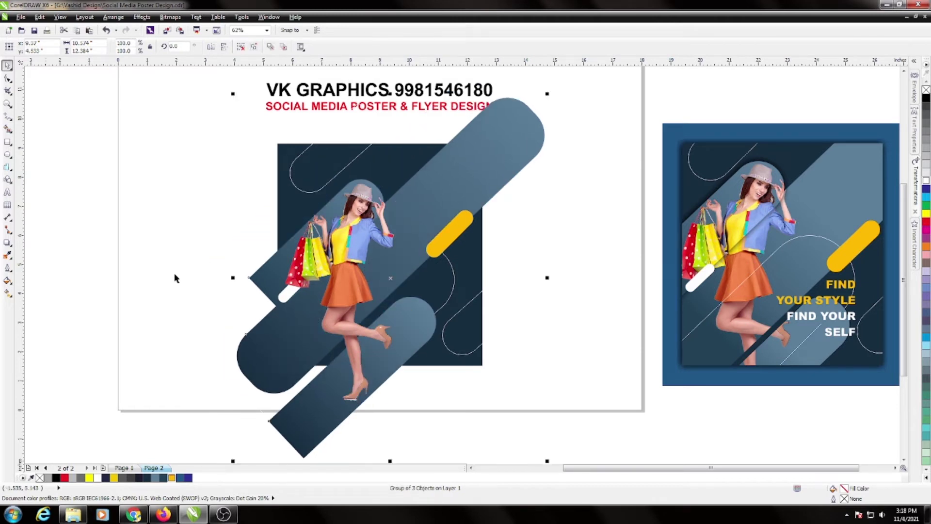
Add the 'Ctrl G Group' text note left of the design and enlarge it.
click(7, 191)
click(145, 185)
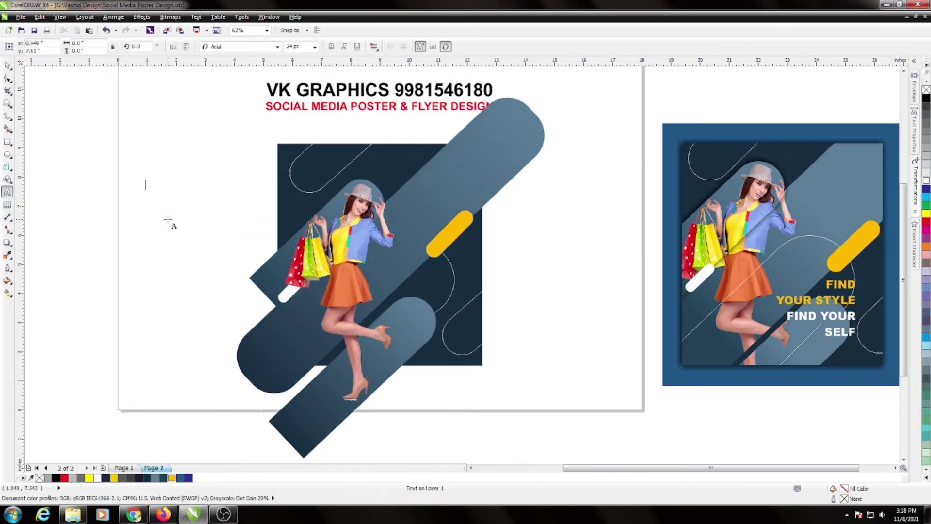
text(Ctrl G)
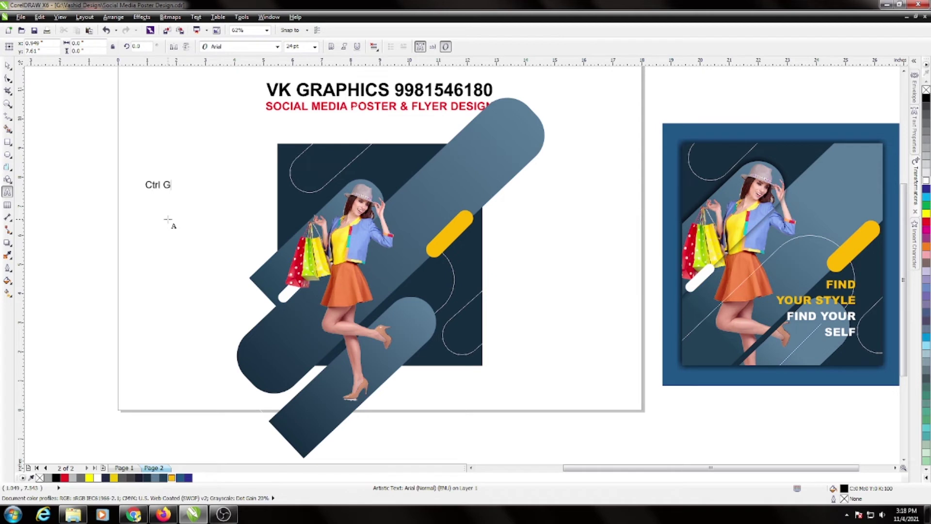
text( Group)
key(ctrl+a)
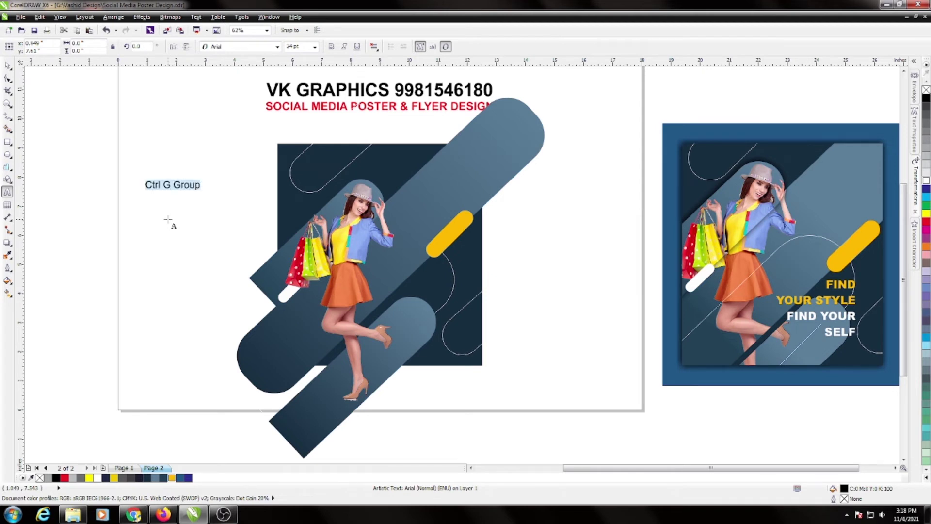
key(ctrl+space)
drag(203, 190, 214, 196)
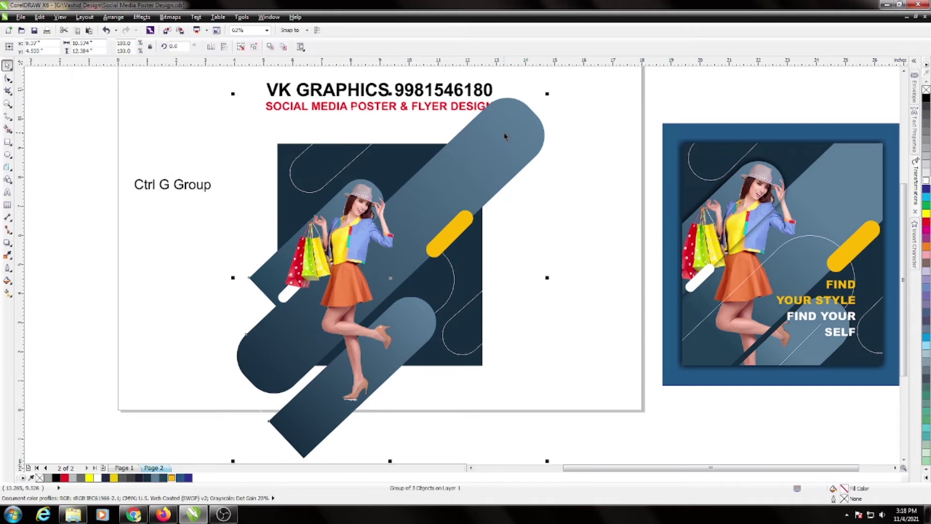
Try moving the grouped capsules, undo it, and select the shopping-girl photo.
drag(504, 136, 418, 176)
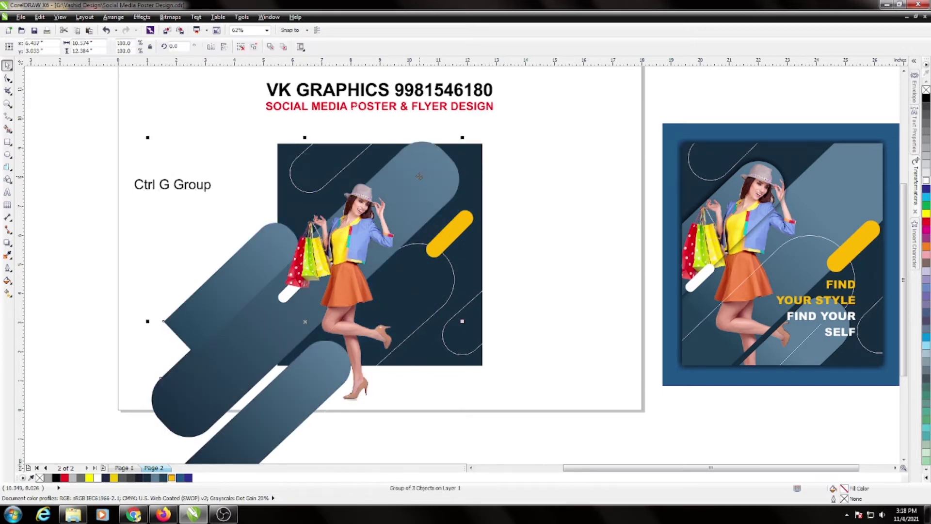
key(ctrl+z)
click(337, 250)
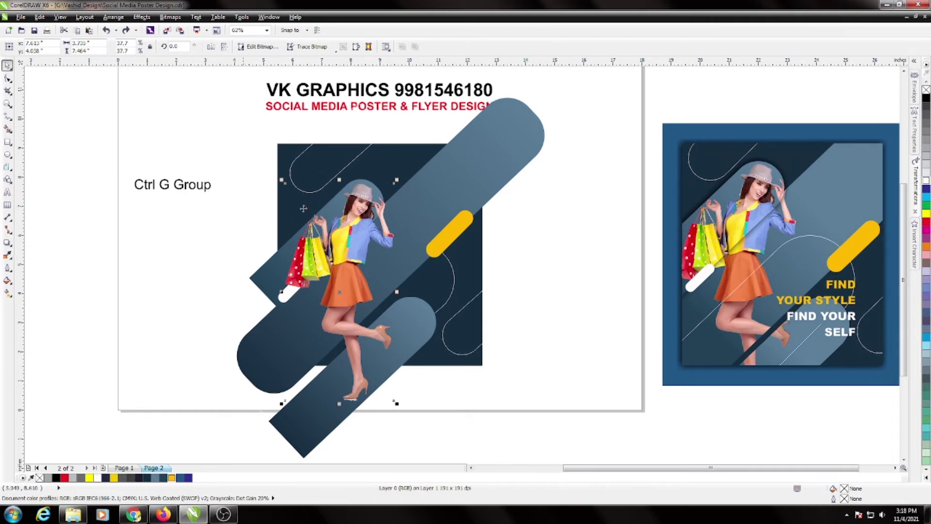
PowerClip the shopping-girl photo inside the capsule shape, undoing a trial move.
click(170, 17)
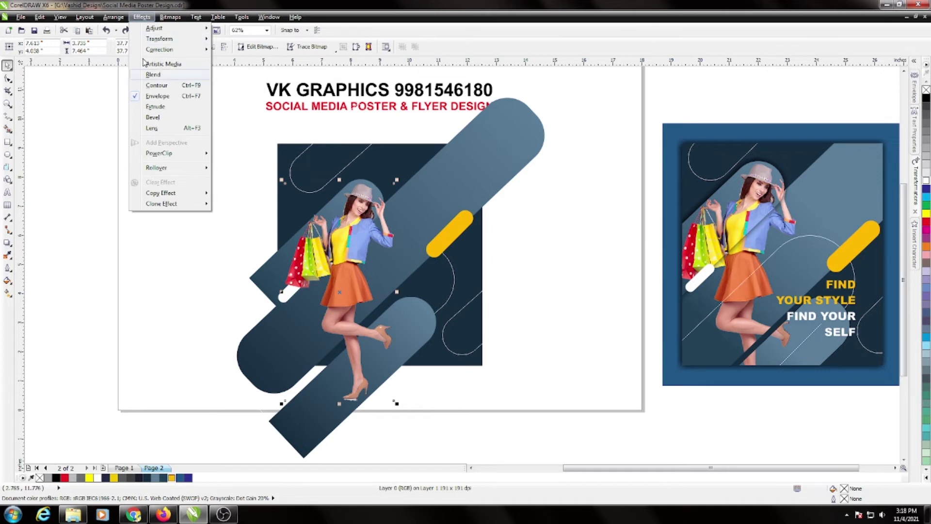
mouse_move(159, 153)
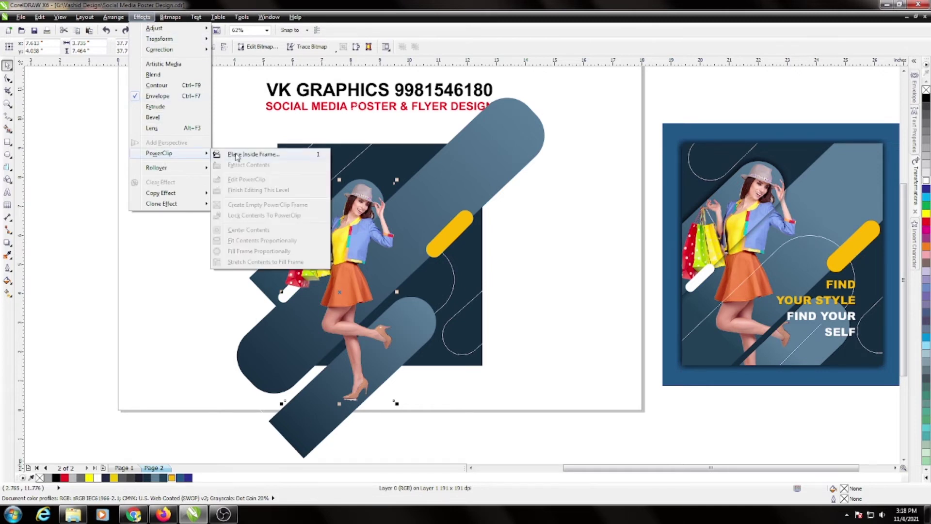
click(236, 154)
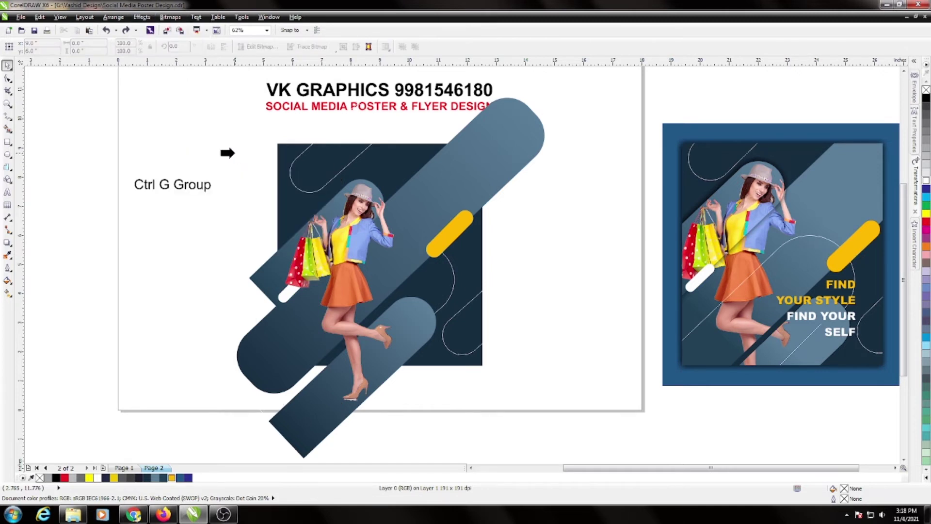
click(497, 144)
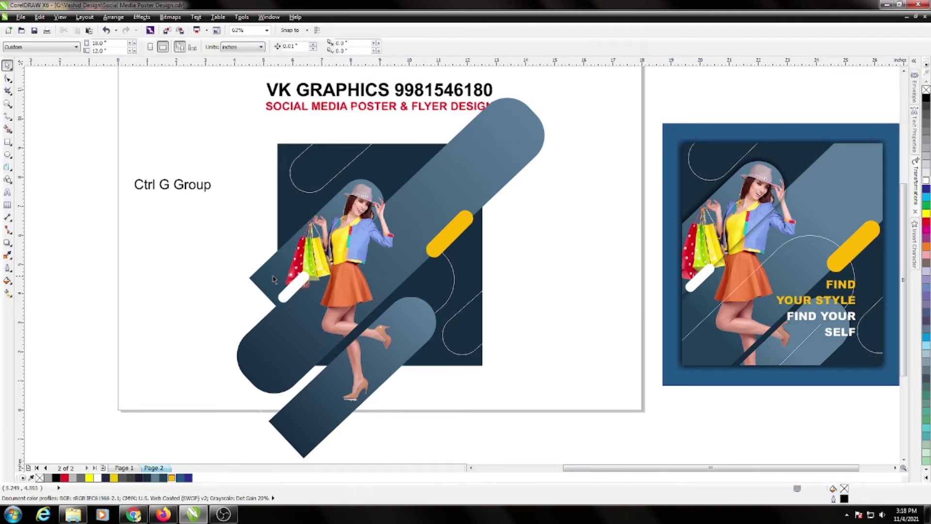
drag(263, 277, 221, 265)
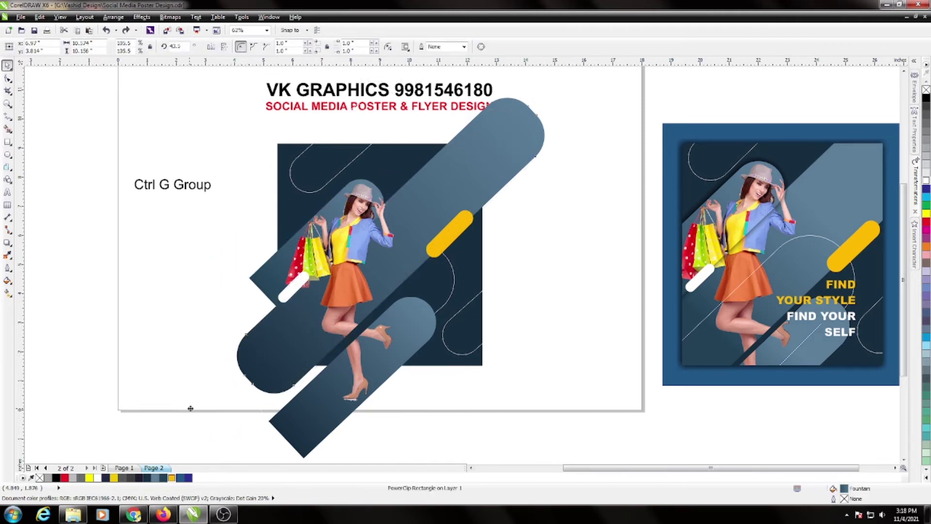
key(ctrl+z)
key(ctrl+z)
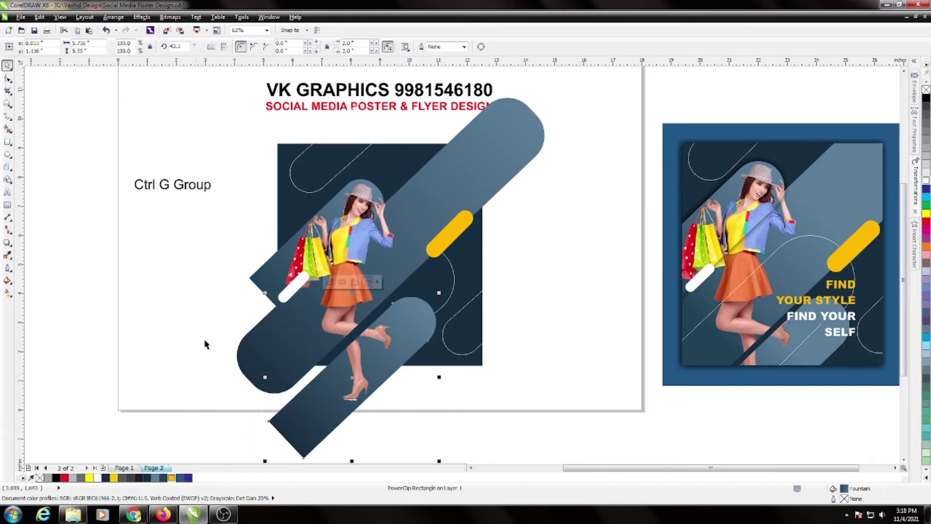
Select the clipped girl capsule group and pick the Drop Shadow tool.
click(196, 333)
click(332, 247)
click(7, 242)
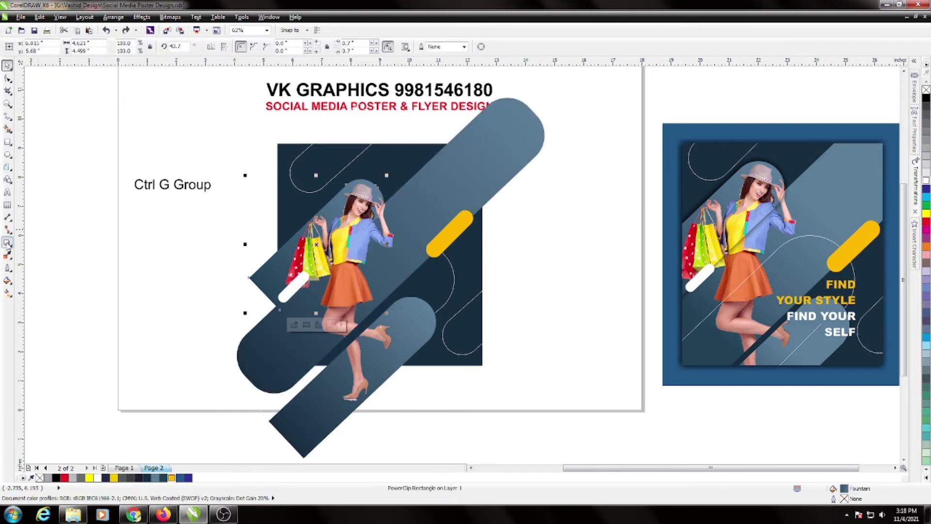
scroll(284, 236, up, 2)
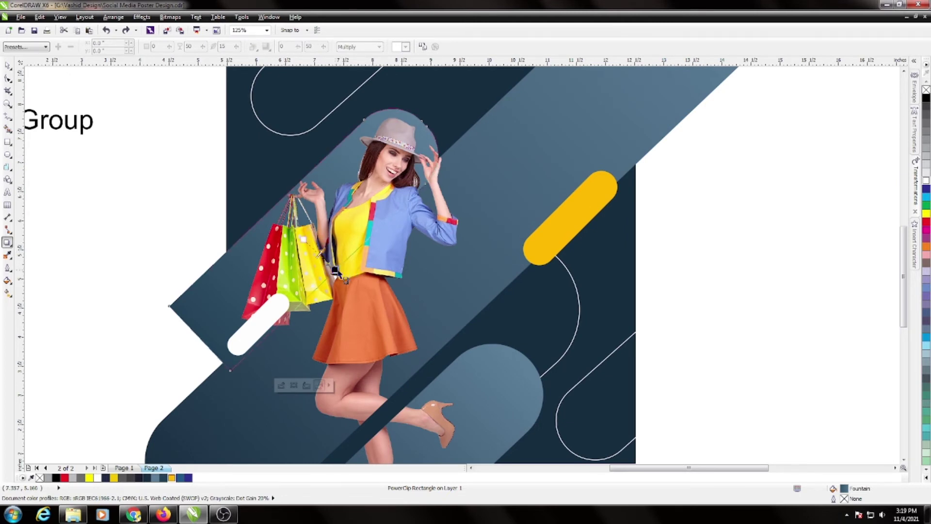
Cast a drop shadow from the girl group with opacity 100, feather 5, Normal blend mode.
drag(303, 239, 334, 269)
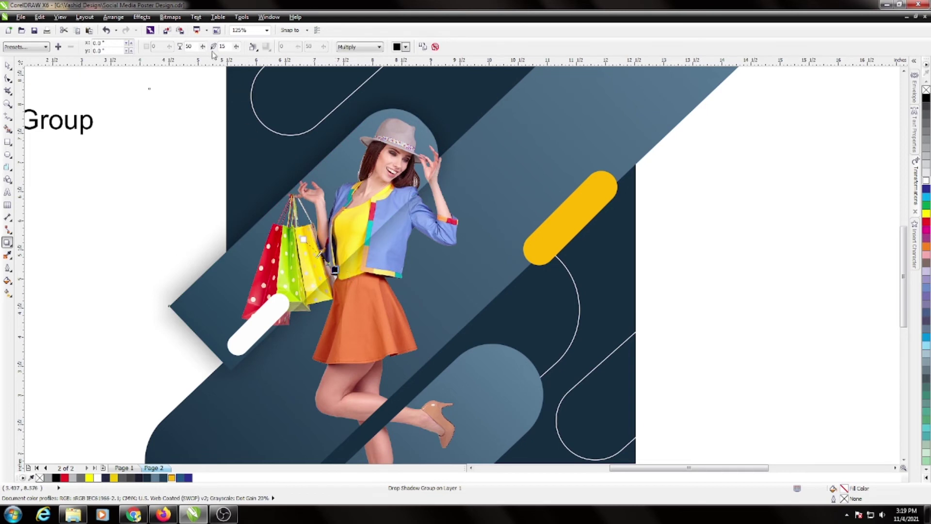
click(201, 49)
key(Tab)
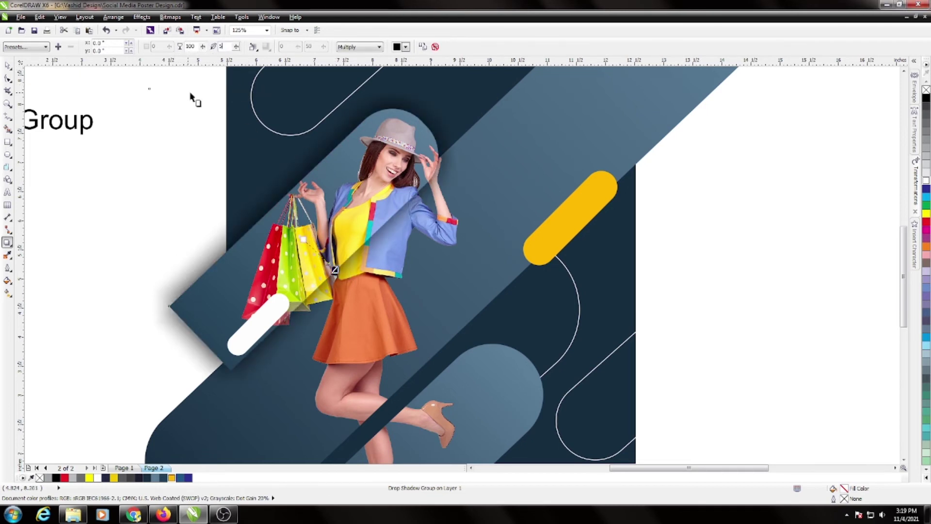
key(Return)
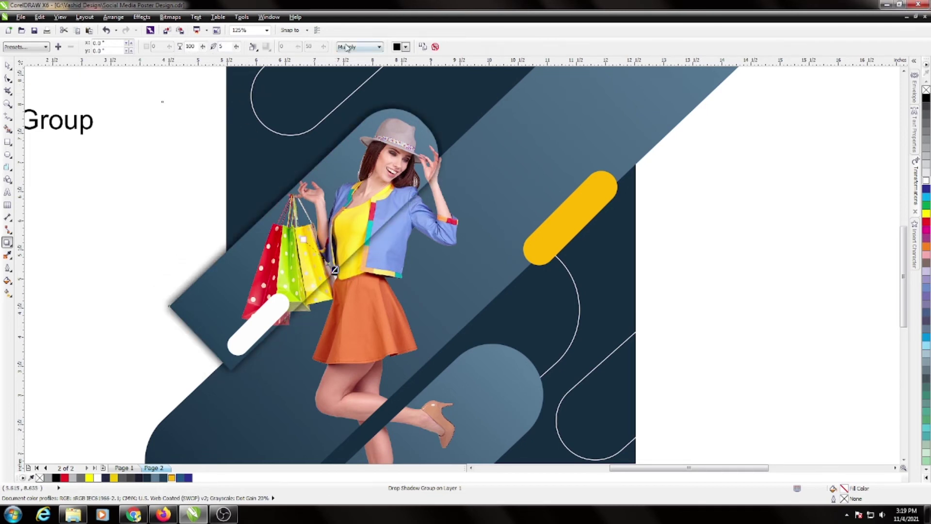
click(347, 47)
scroll(338, 280, up, 1)
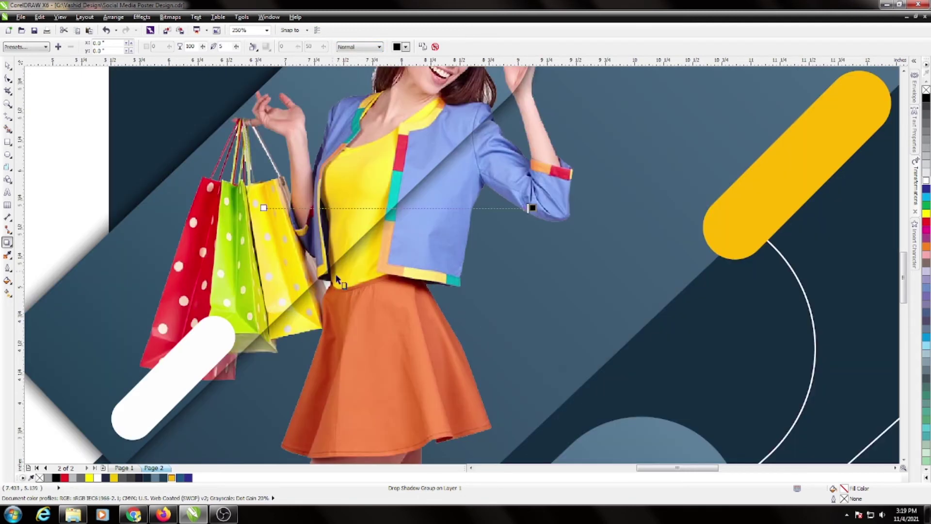
mouse_move(531, 207)
mouse_down()
mouse_move(526, 237)
mouse_move(541, 247)
mouse_up()
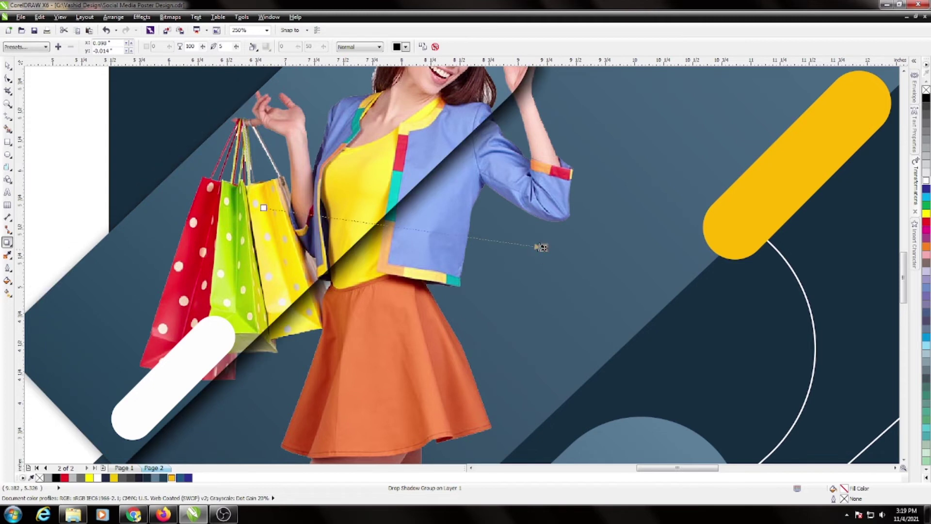
key(ctrl+z)
key(ctrl+z)
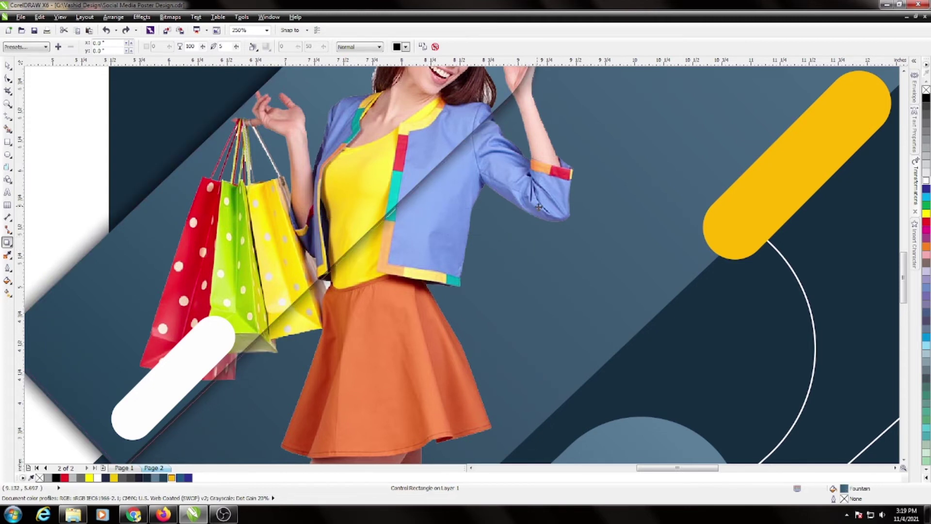
Return to the Pick tool and select the shadowed girl group, then the whole design.
key(ctrl+g)
scroll(532, 208, down, 2)
key(space)
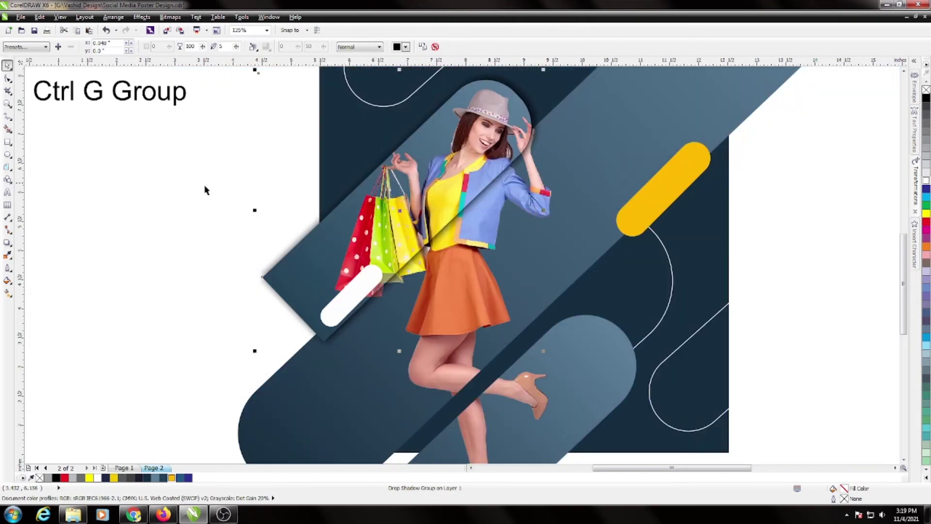
click(201, 185)
scroll(202, 185, down, 2)
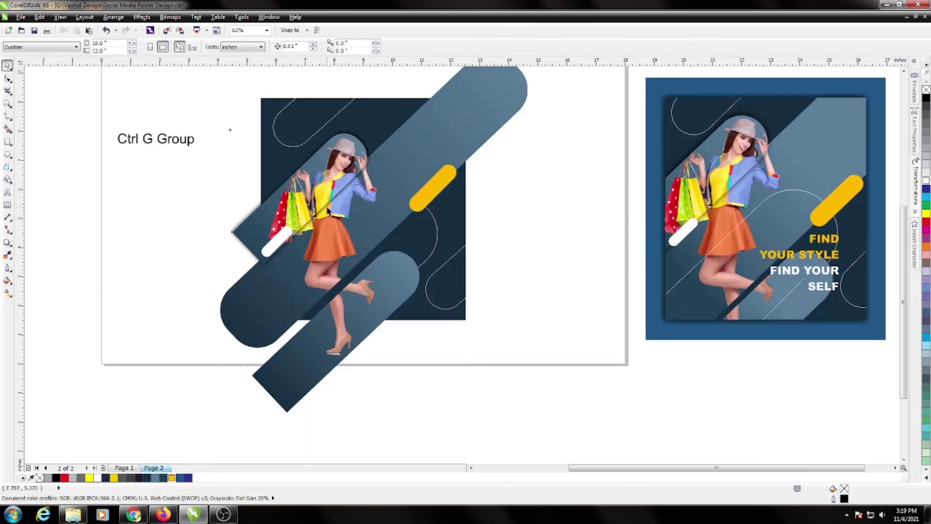
click(297, 166)
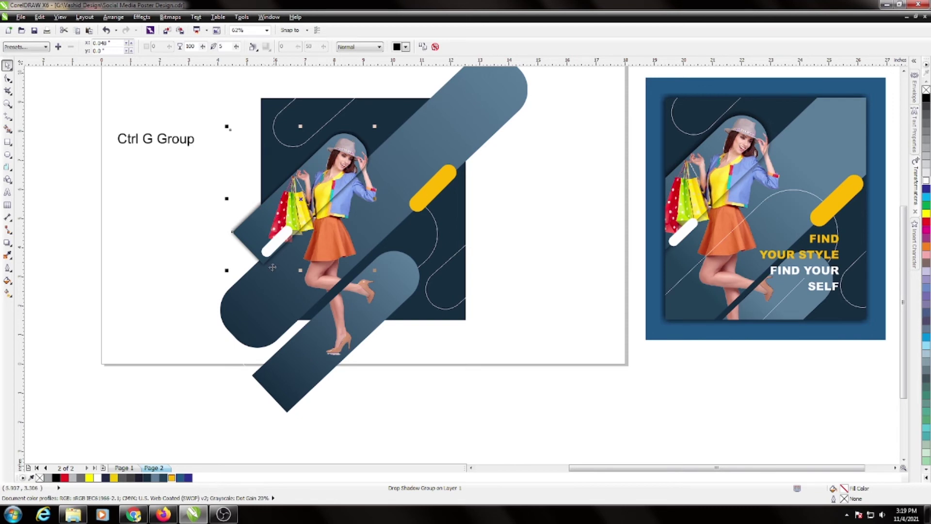
scroll(272, 267, down, 2)
drag(104, 83, 477, 354)
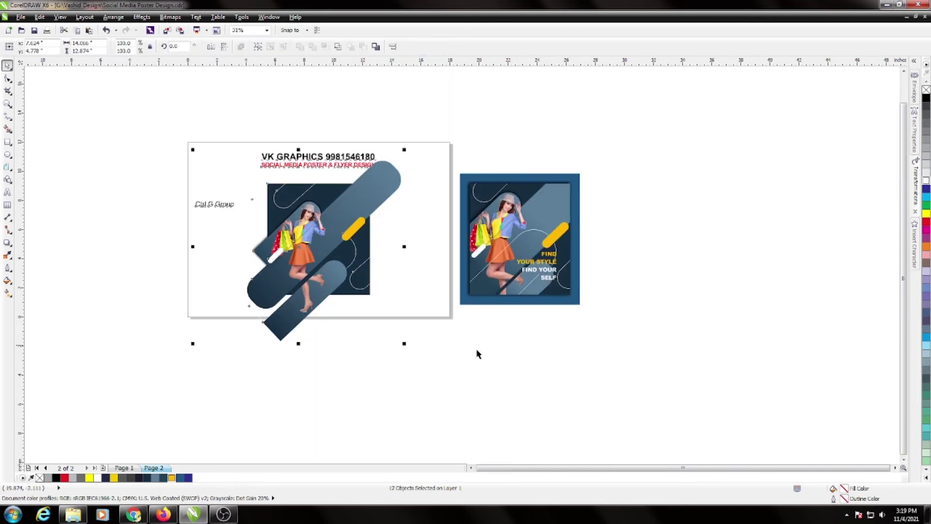
PowerClip the curved top-left outline inside the dark square.
scroll(224, 146, up, 1)
click(555, 370)
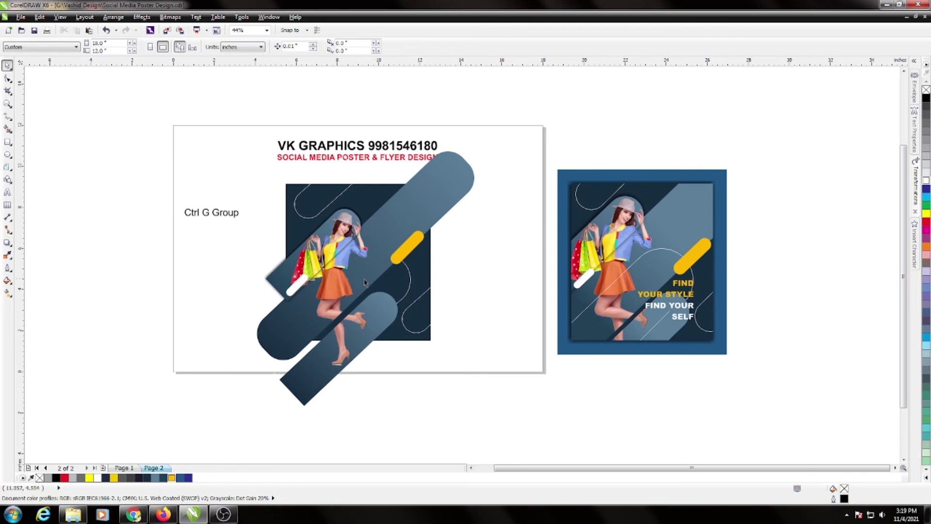
drag(253, 115, 652, 423)
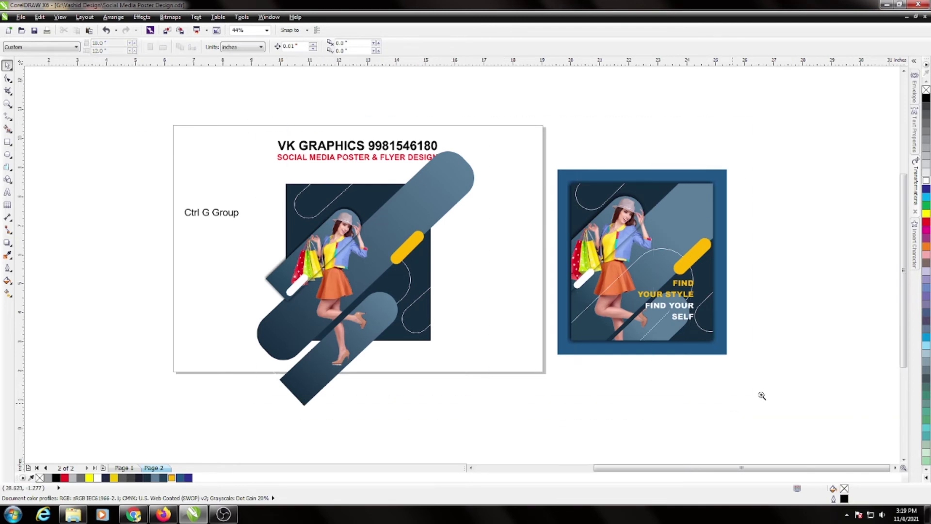
scroll(616, 234, up, 1)
click(207, 184)
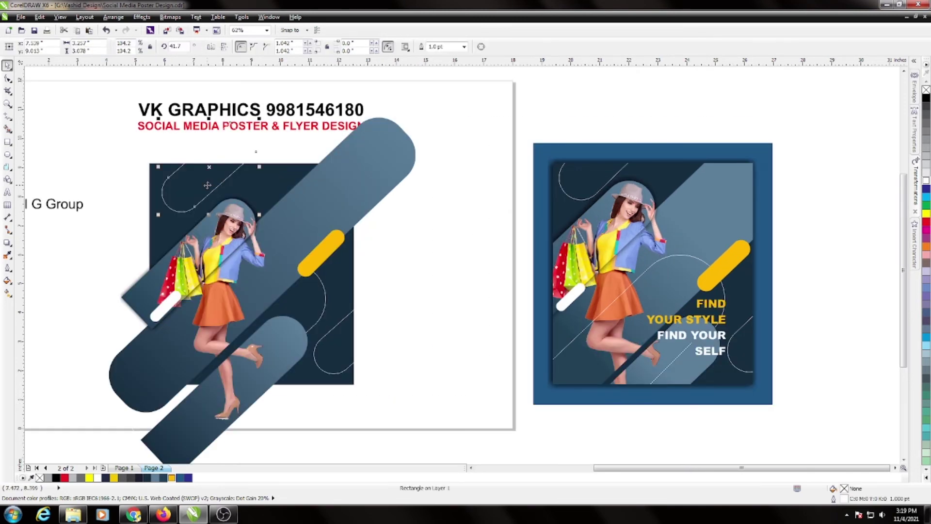
click(142, 17)
mouse_move(159, 153)
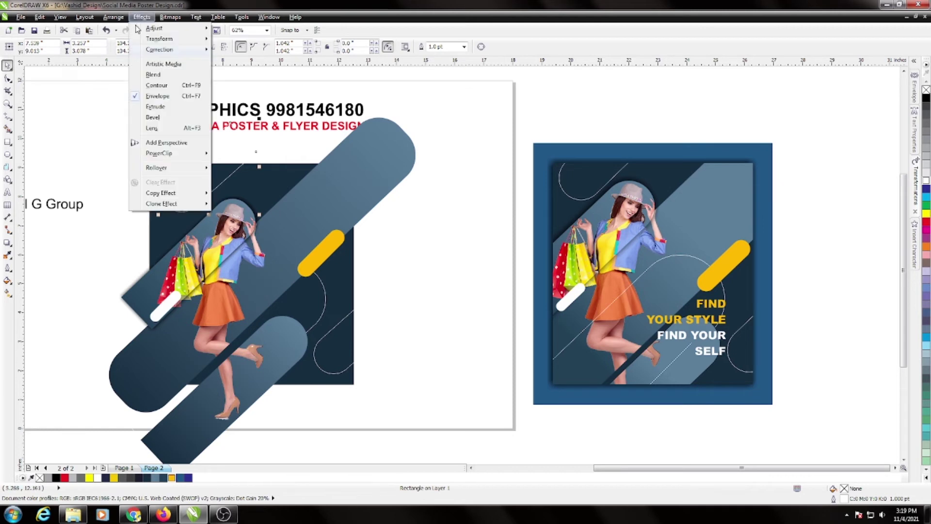
click(236, 154)
click(232, 177)
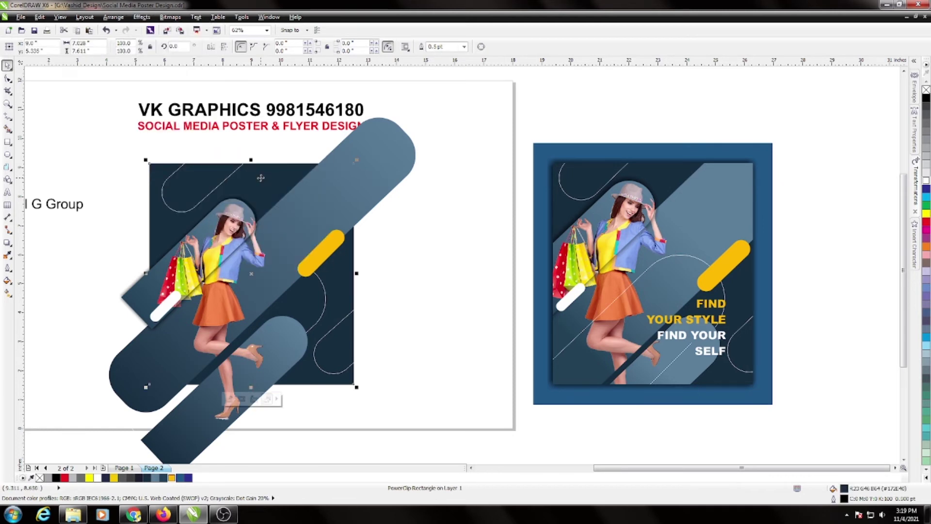
PowerClip the long diagonal capsule inside the dark square.
shift+click(352, 173)
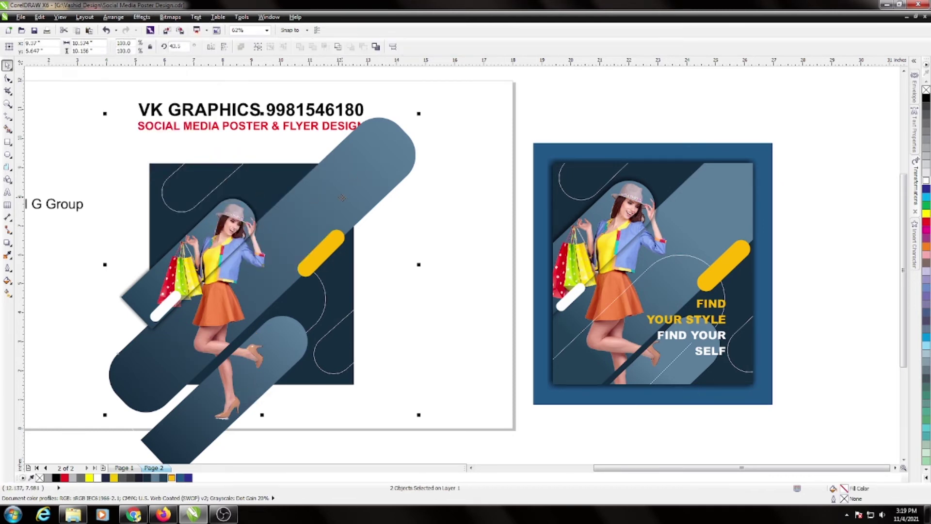
click(142, 17)
mouse_move(159, 153)
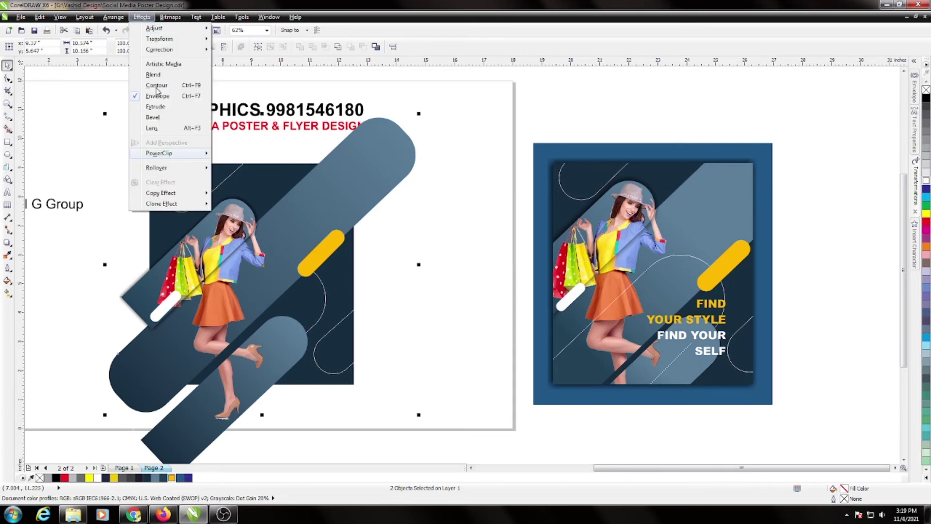
click(253, 154)
click(266, 179)
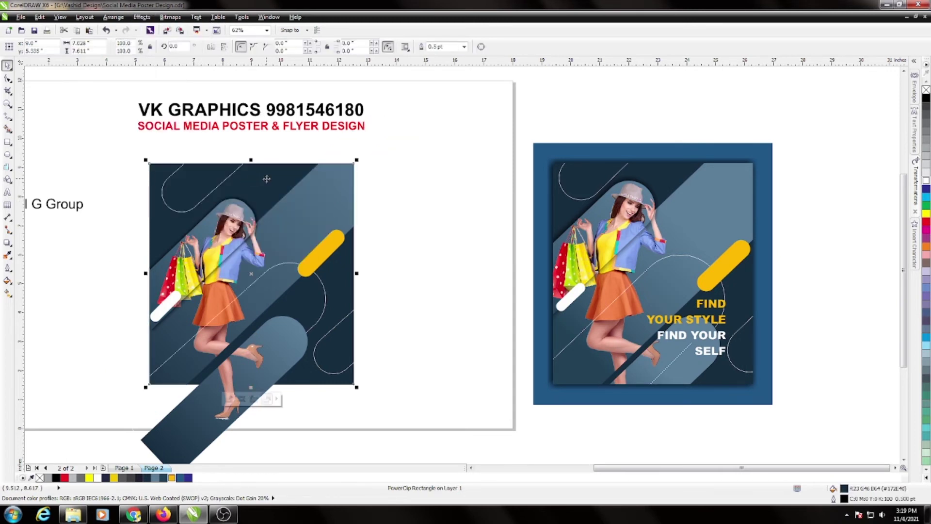
PowerClip the lower two diagonal capsules inside the dark square.
ctrl+click(274, 359)
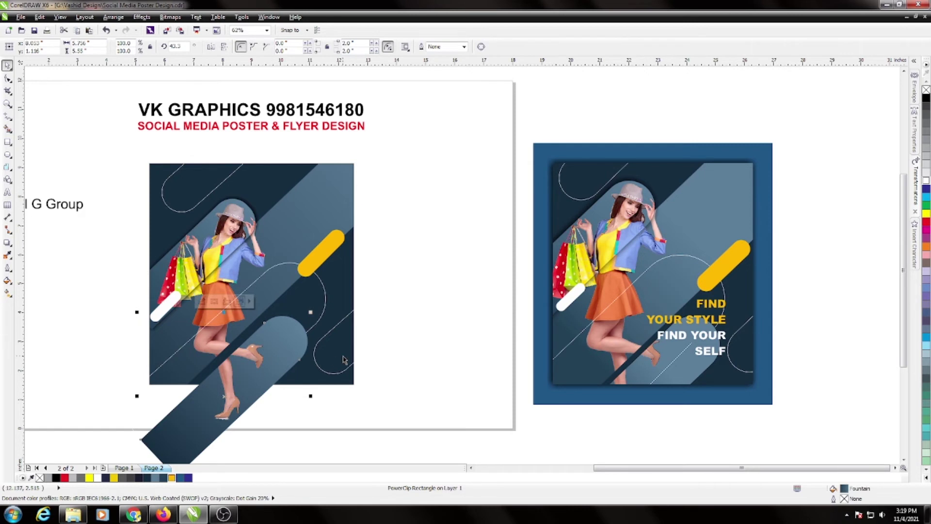
shift+click(290, 280)
click(141, 17)
mouse_move(159, 152)
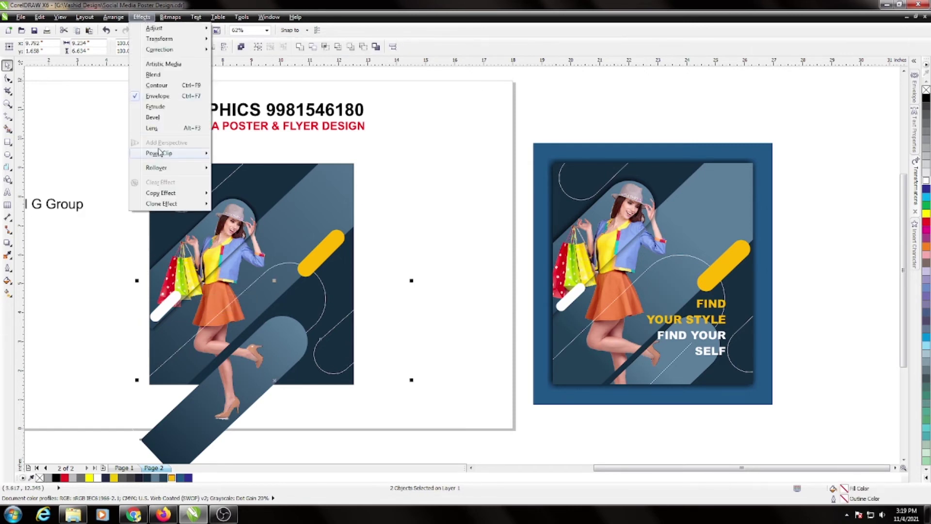
click(220, 153)
click(238, 196)
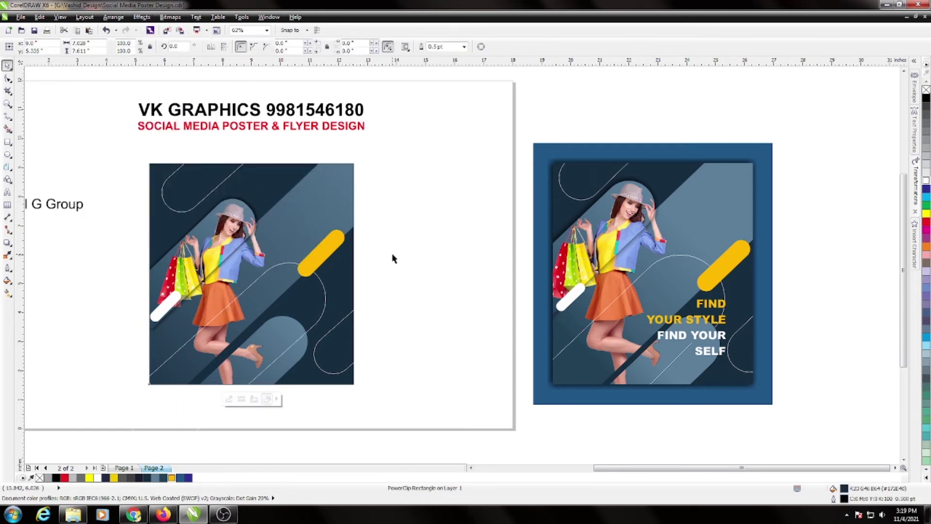
click(374, 281)
Move the white capsule further down the poster.
click(165, 308)
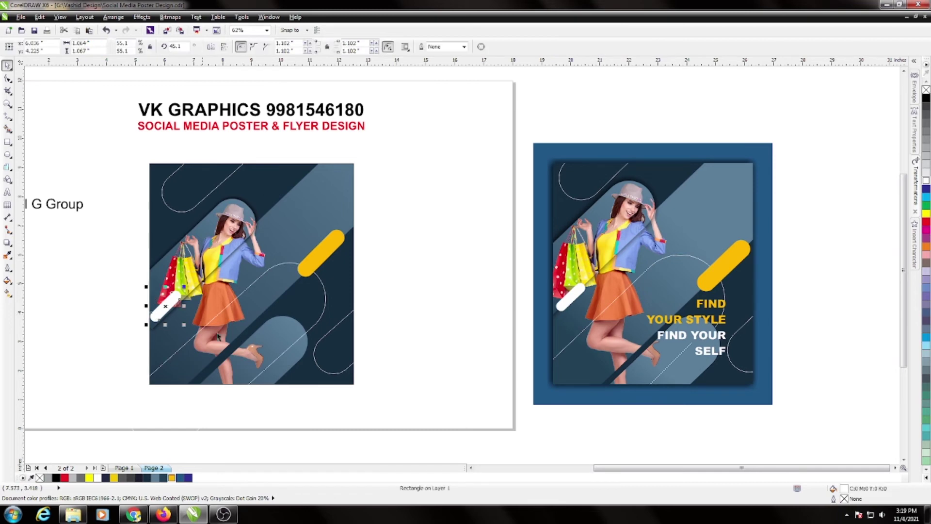
scroll(146, 322, up, 5)
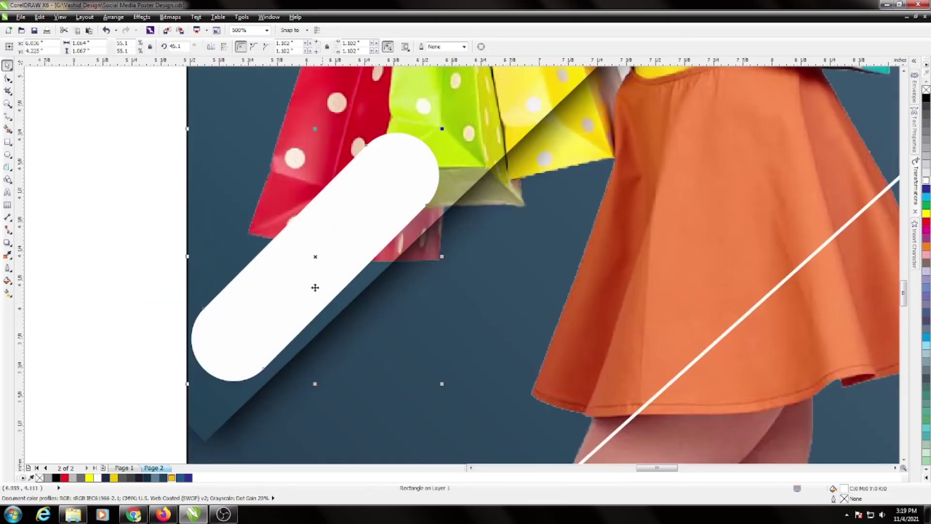
mouse_move(315, 288)
mouse_down()
mouse_move(305, 278)
mouse_move(374, 300)
mouse_up()
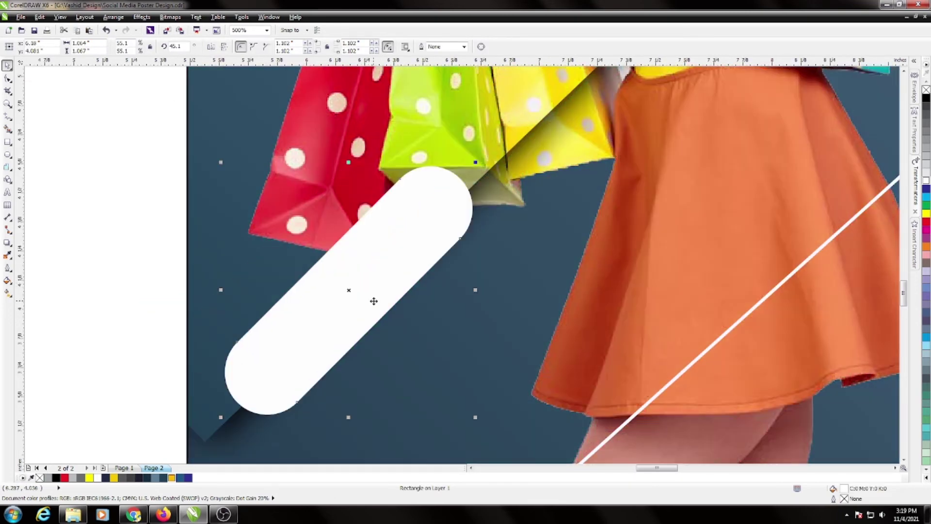
scroll(374, 301, down, 2)
scroll(181, 325, down, 3)
click(292, 347)
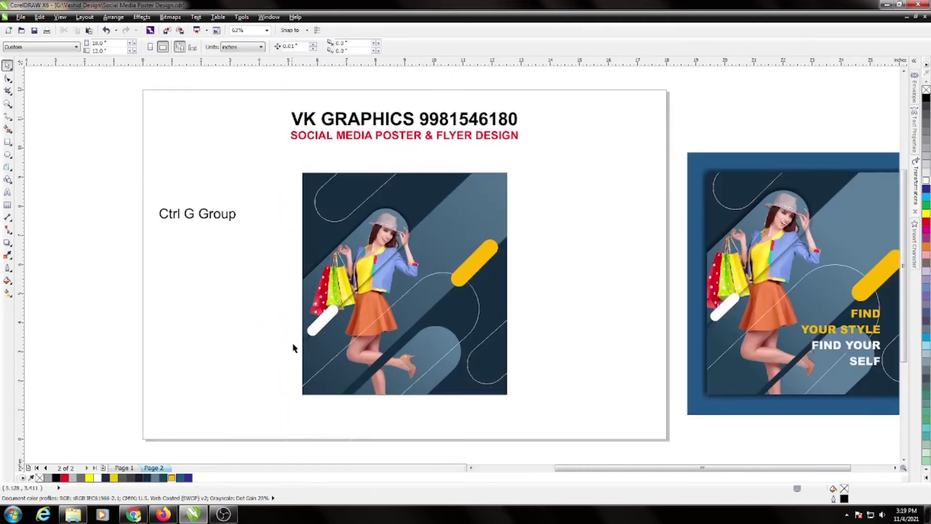
Inside the PowerClip contents, drag the dark band's corner node into alignment.
scroll(293, 347, up, 2)
click(309, 332)
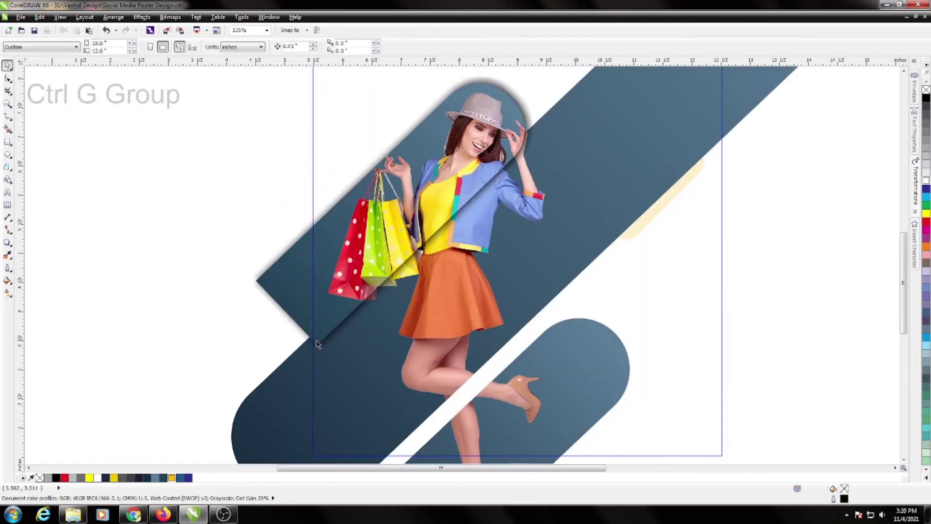
click(318, 343)
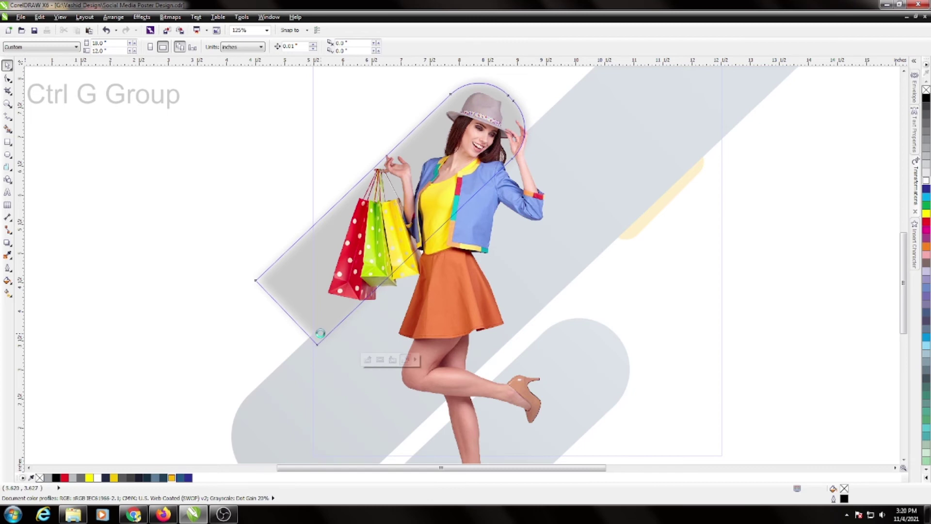
click(320, 334)
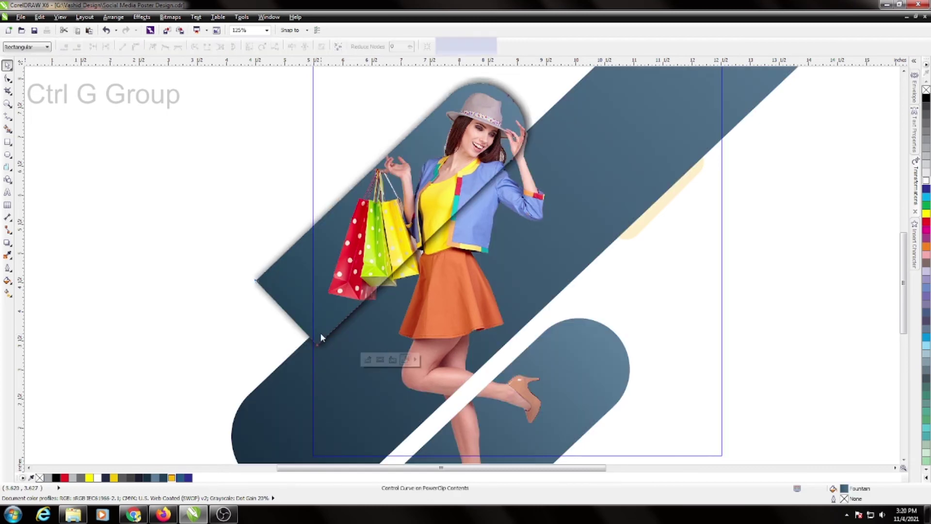
key(F10)
scroll(320, 332, up, 2)
scroll(322, 339, up, 2)
drag(324, 335, 304, 351)
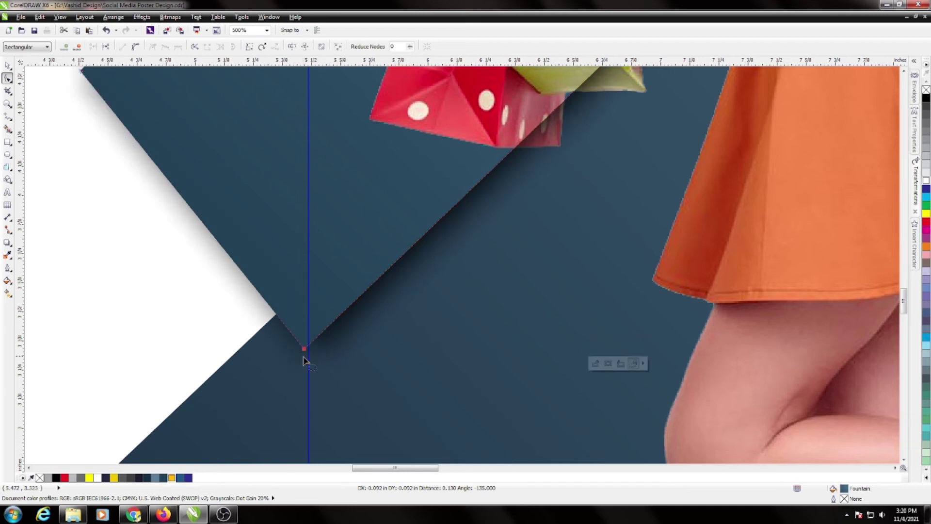
Finish editing the PowerClip contents and select every object on the page.
scroll(296, 356, down, 2)
scroll(218, 349, down, 1)
scroll(257, 334, down, 1)
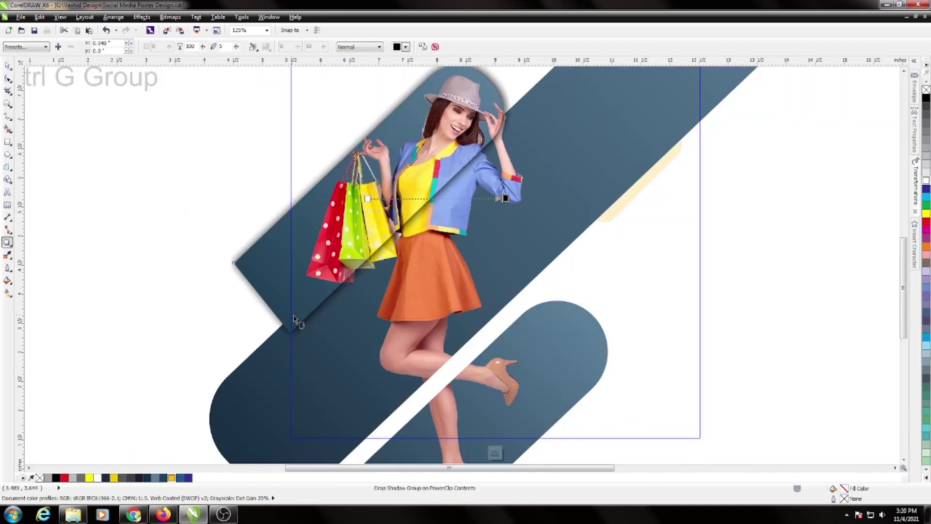
key(space)
ctrl+click(144, 308)
scroll(257, 287, down, 2)
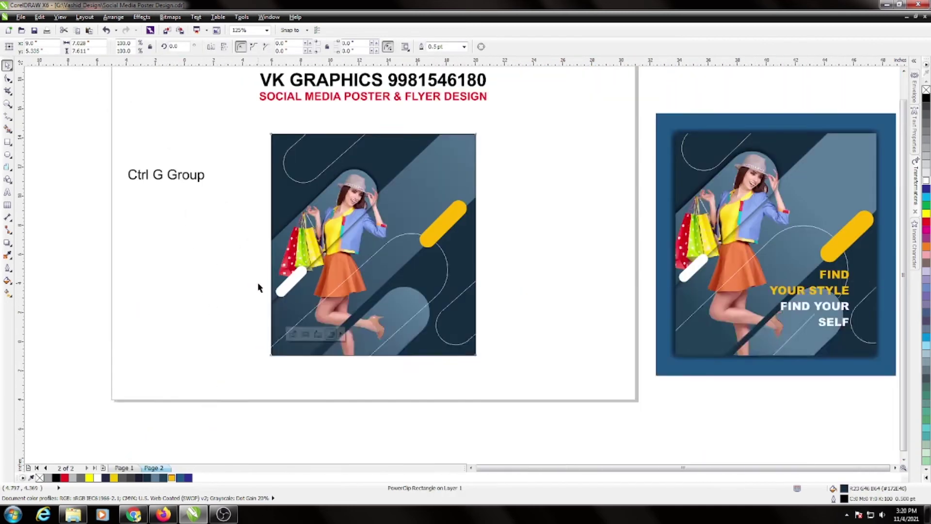
scroll(258, 287, down, 2)
drag(240, 141, 529, 357)
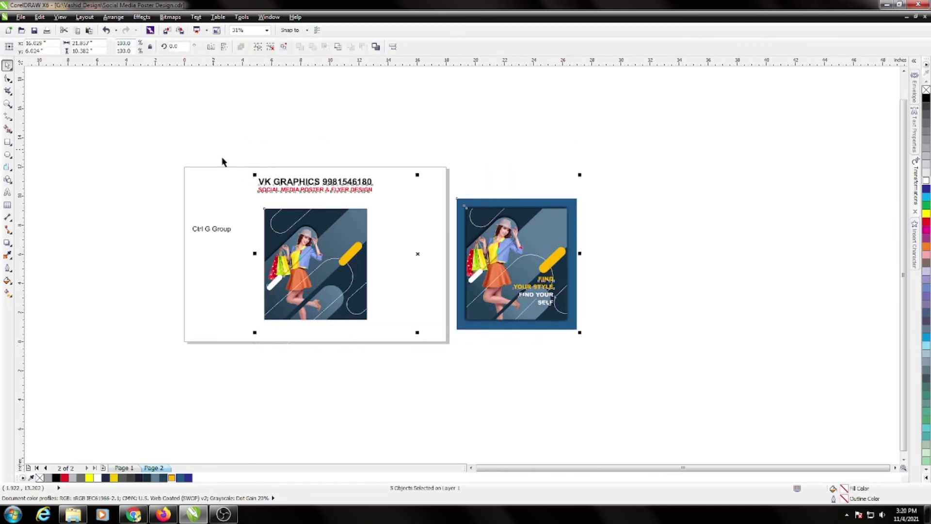
Type 'FIND' and 'YOUTU STYLE FIND YOUR' as a new text block beside the poster.
key(shift+F2)
click(458, 167)
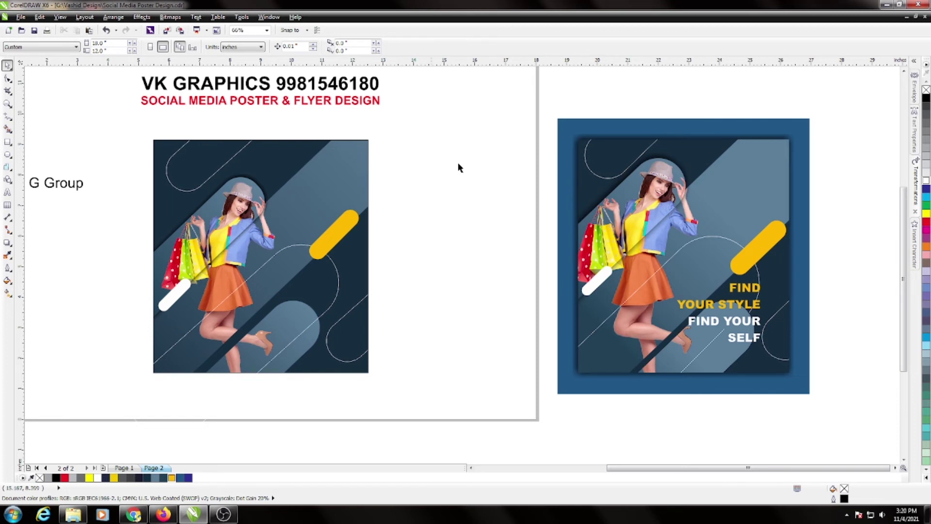
click(7, 192)
click(417, 266)
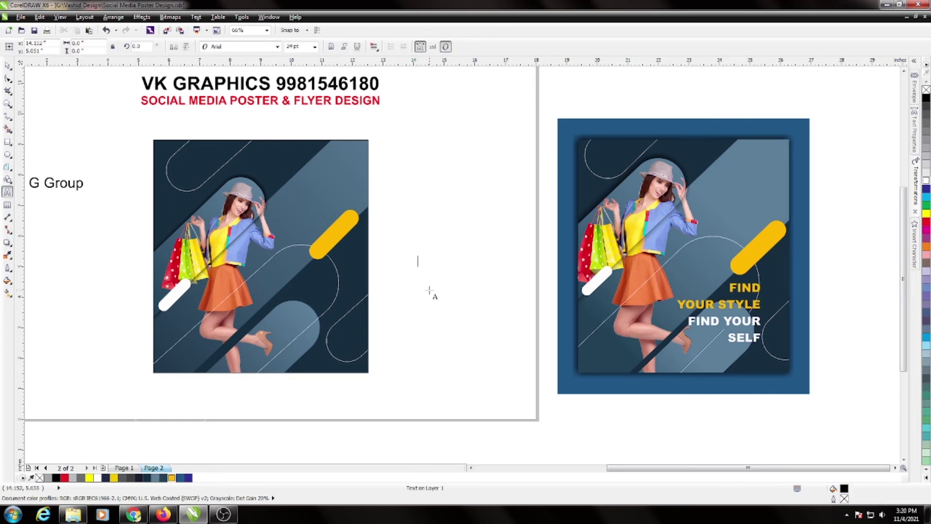
text(FIND)
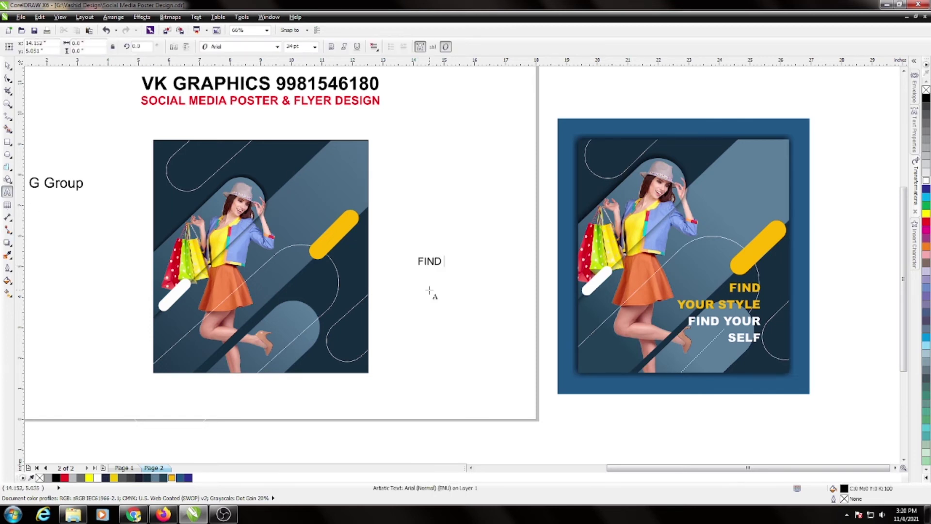
key(Return)
text(YOUTU ST)
text(YLE )
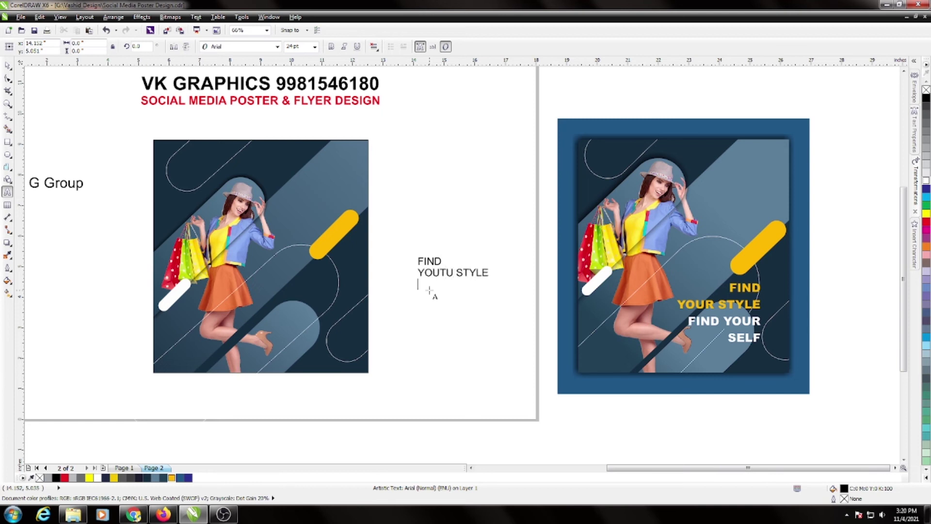
text(FIND YOUR)
Make the headline right-aligned, bold and set in Arial Black.
key(ctrl+a)
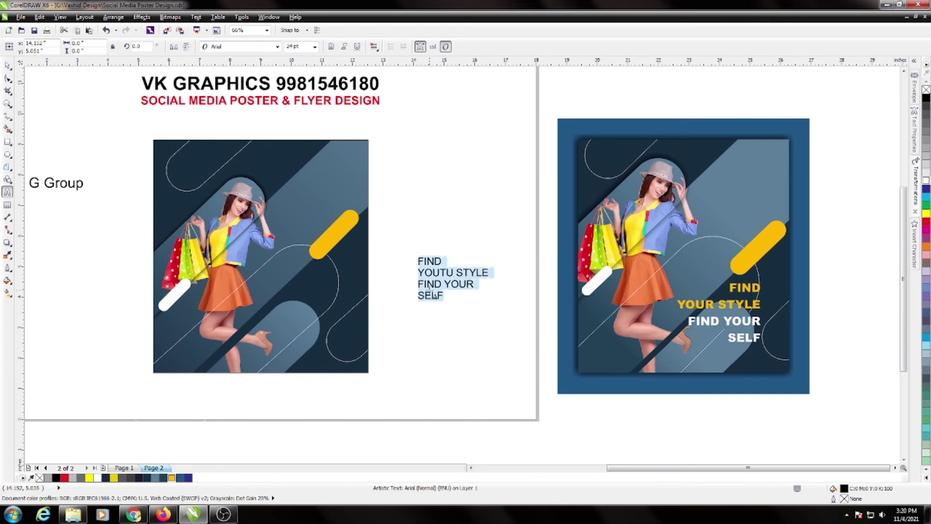
key(ctrl+r)
key(ctrl+b)
key(ctrl+space)
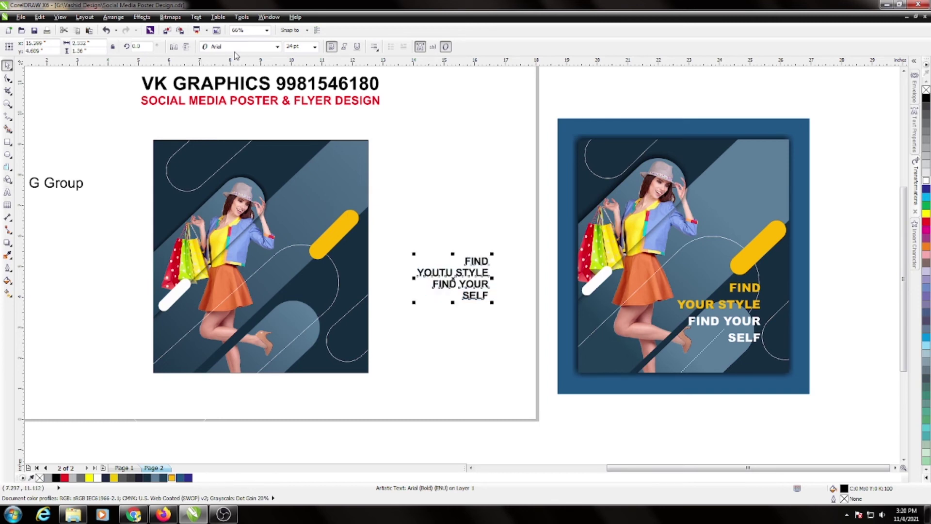
click(238, 47)
click(227, 92)
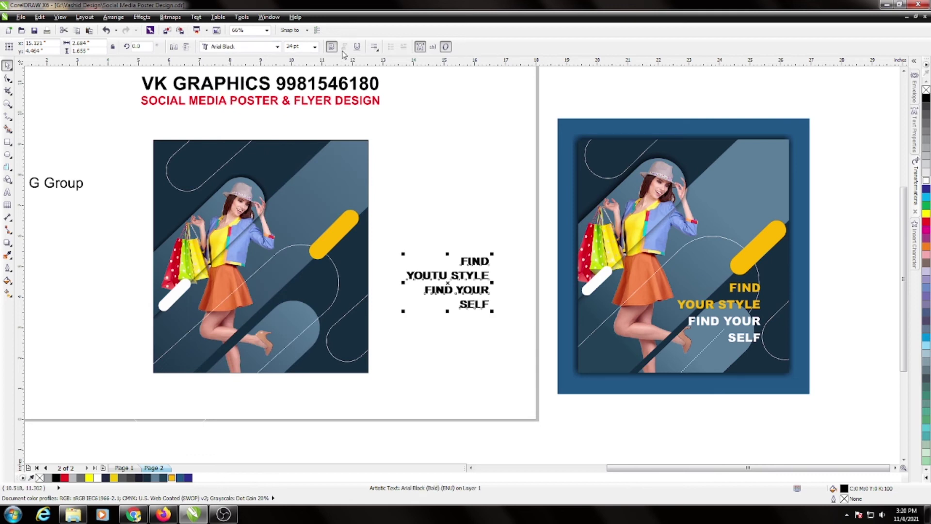
Colour the first two headline lines yellow and the last two white.
click(474, 246)
double_click(475, 266)
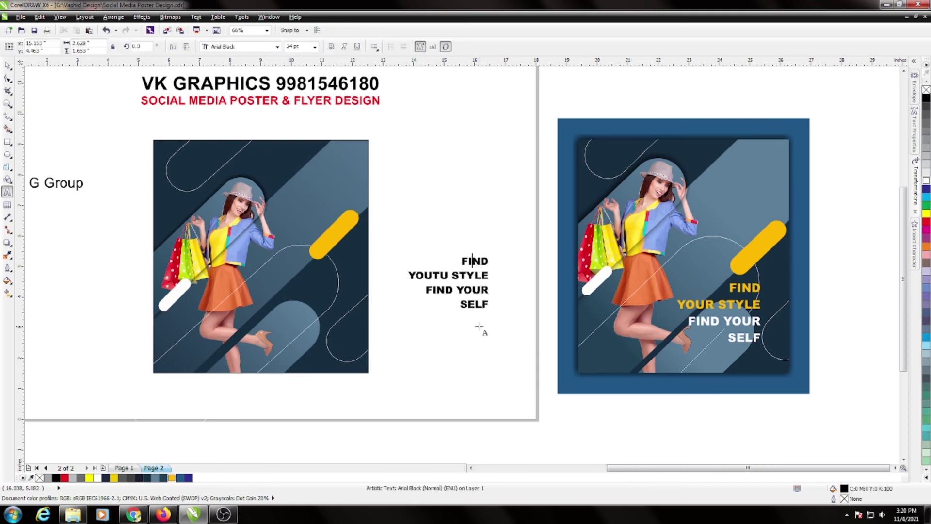
key(End)
key(shift+Up)
key(shift+Home)
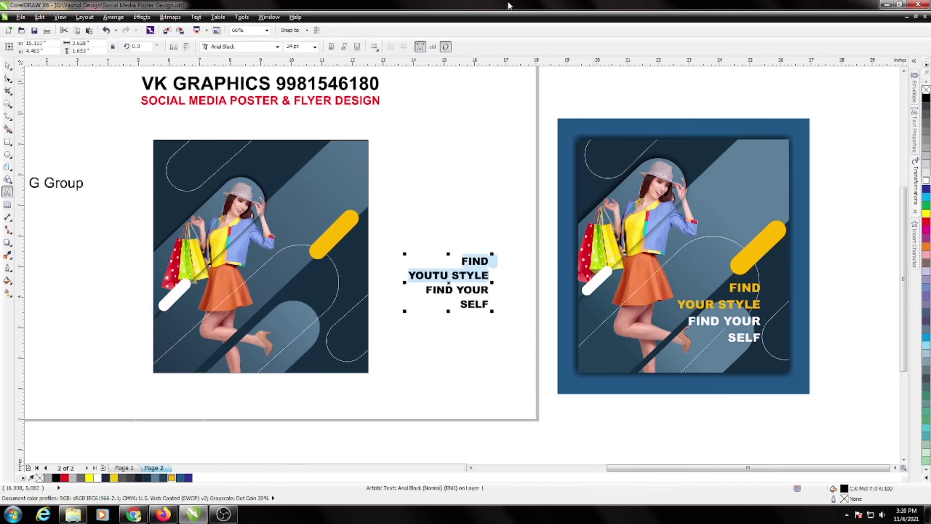
click(172, 477)
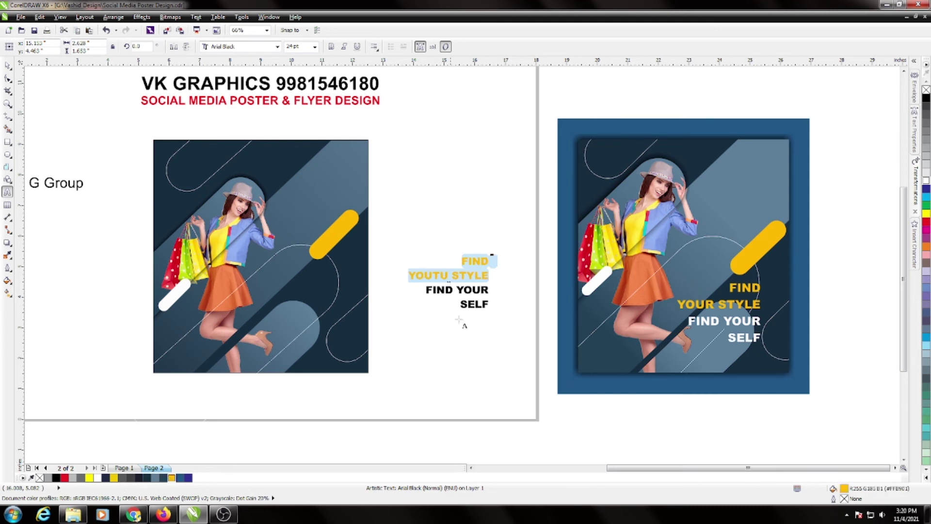
drag(427, 290, 477, 302)
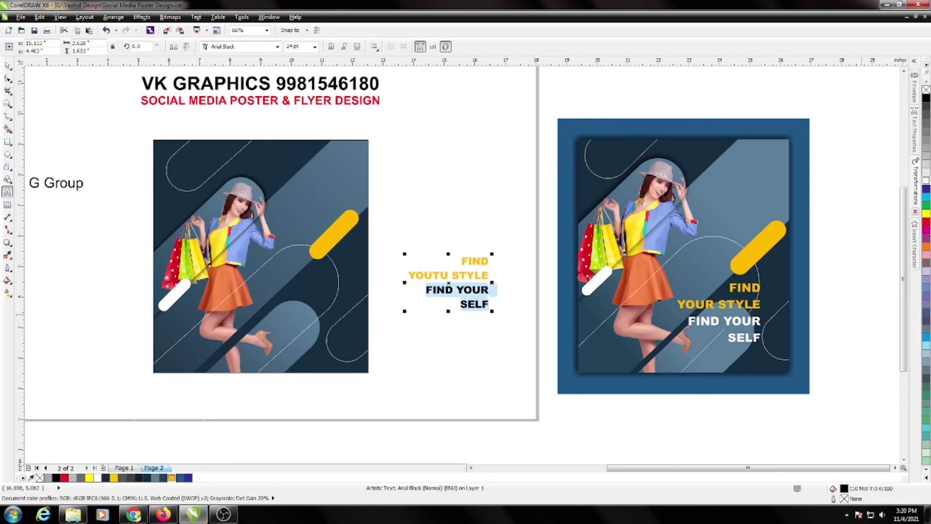
click(927, 181)
key(ctrl+space)
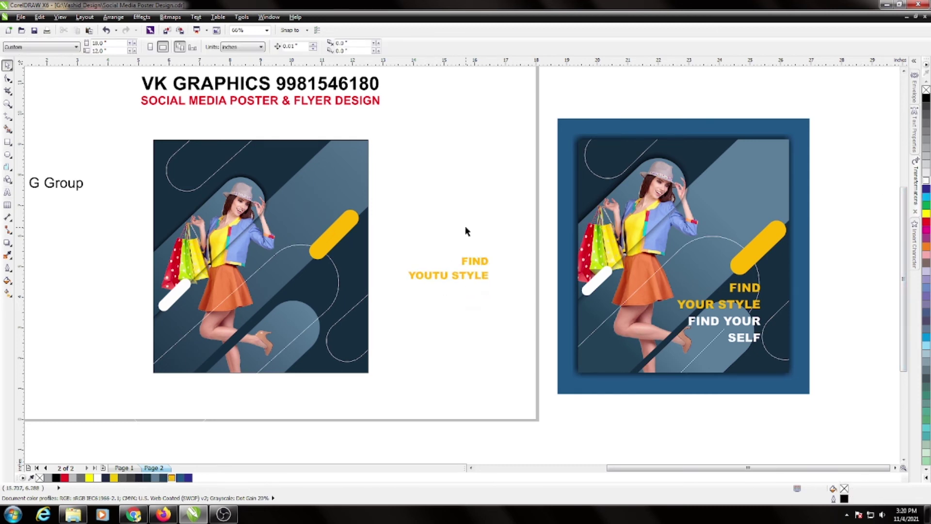
Move the headline onto the poster's lower right, then zoom to the artwork.
drag(482, 261, 340, 279)
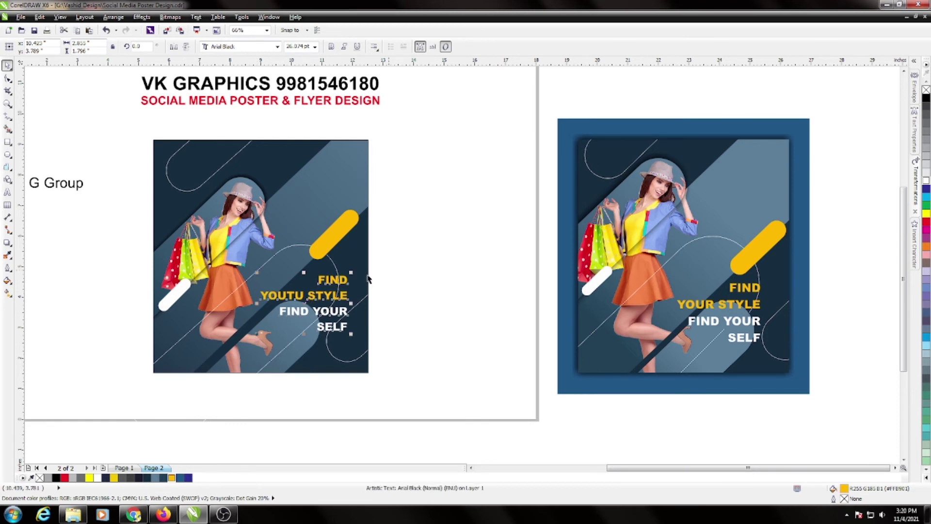
click(417, 265)
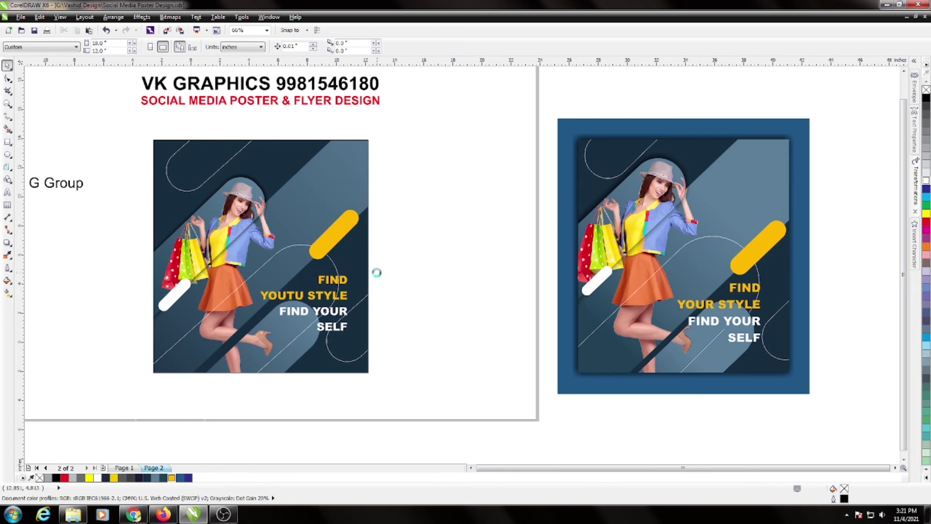
scroll(377, 270, down, 2)
drag(247, 145, 413, 372)
key(shift+F2)
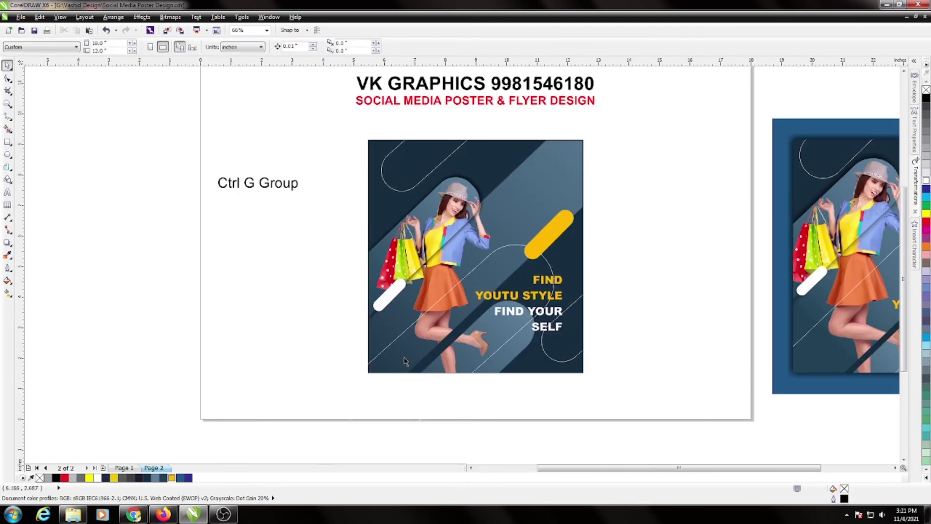
drag(361, 143, 637, 388)
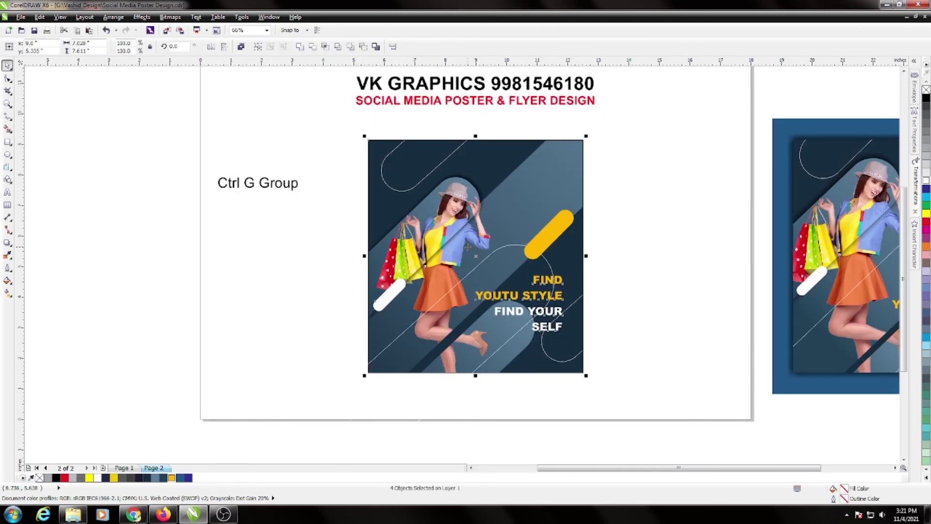
Draw a dark blue rectangle around the poster and send it to the back.
click(8, 141)
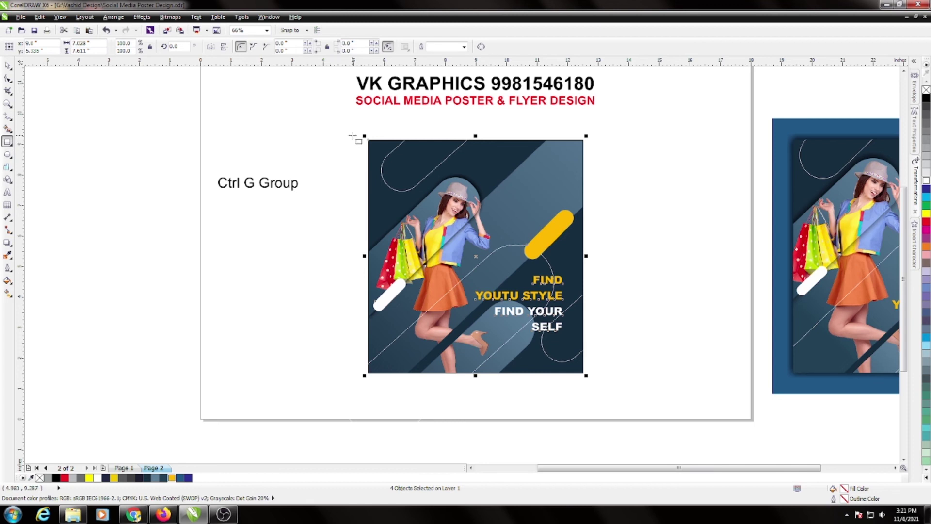
mouse_move(351, 127)
mouse_down()
mouse_move(400, 202)
mouse_move(602, 390)
mouse_up()
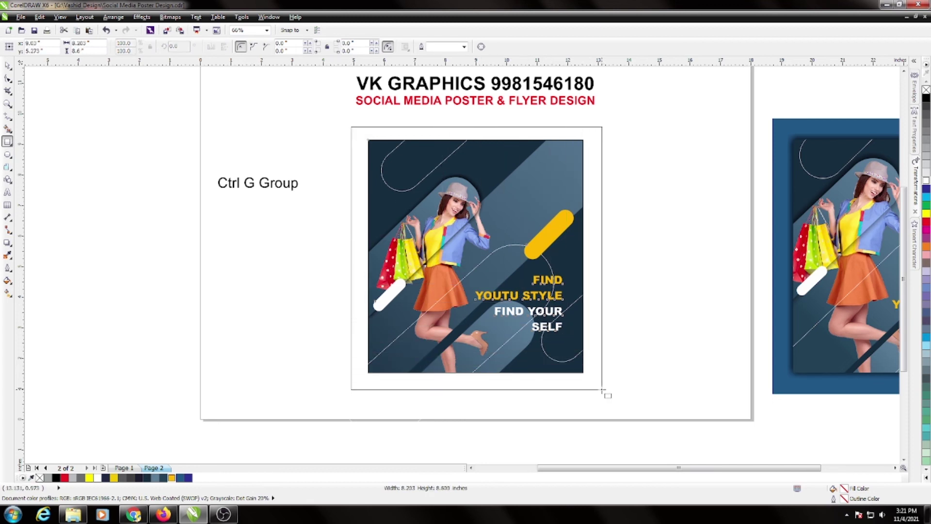
key(space)
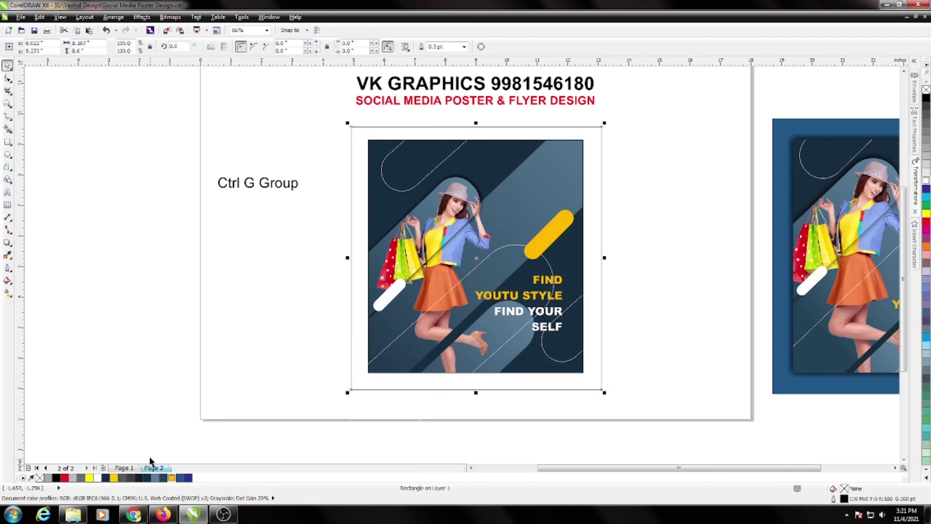
click(180, 477)
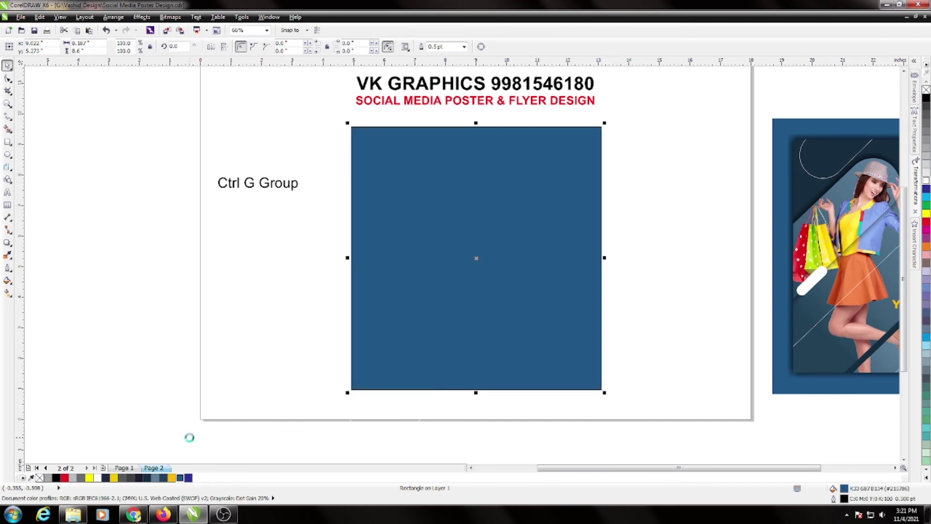
key(shift+Page_Down)
Extend the blue rectangle's top edge upward, then select the inner clipped artwork.
click(326, 133)
click(360, 132)
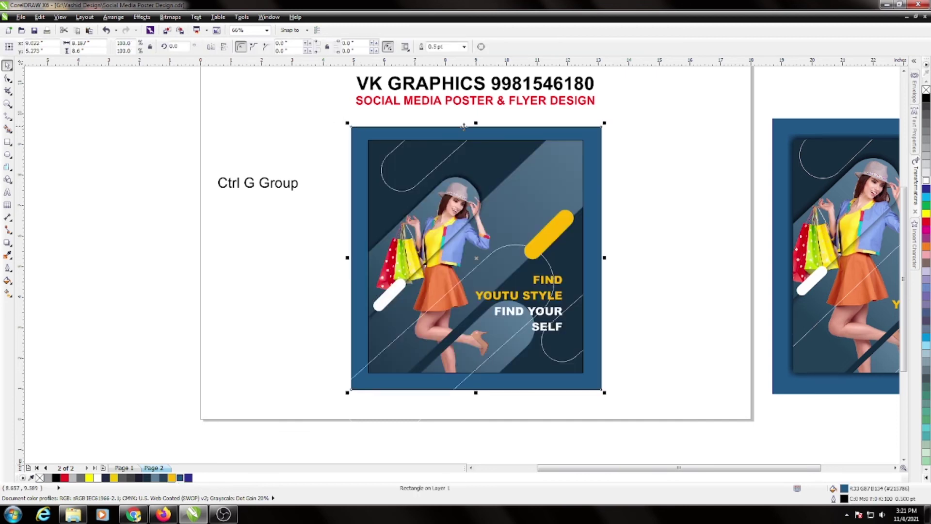
drag(477, 124, 478, 116)
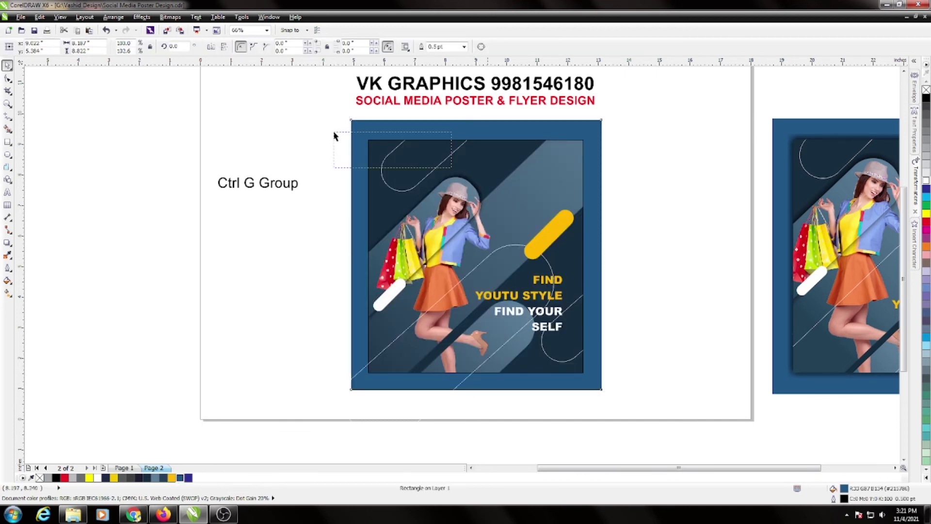
drag(332, 136, 582, 174)
click(565, 143)
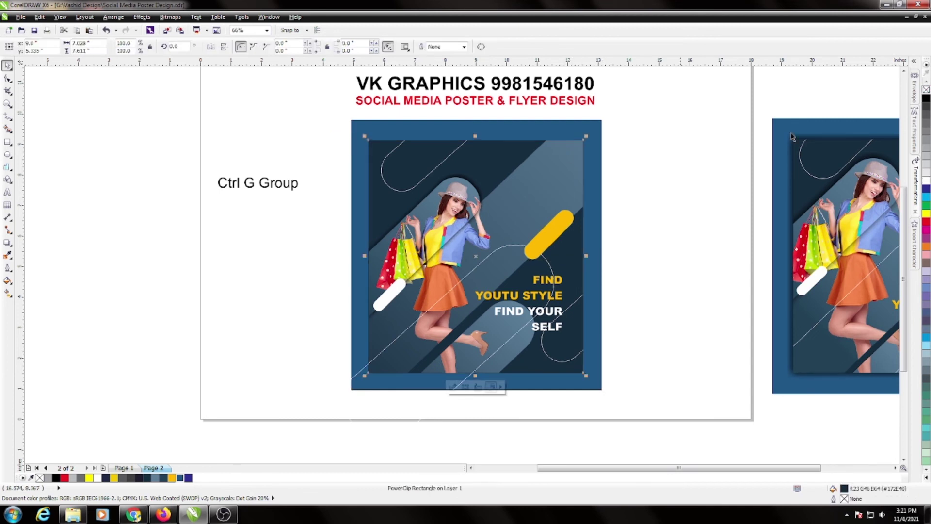
click(648, 202)
mouse_move(336, 129)
mouse_down()
mouse_move(636, 289)
mouse_move(636, 376)
mouse_up()
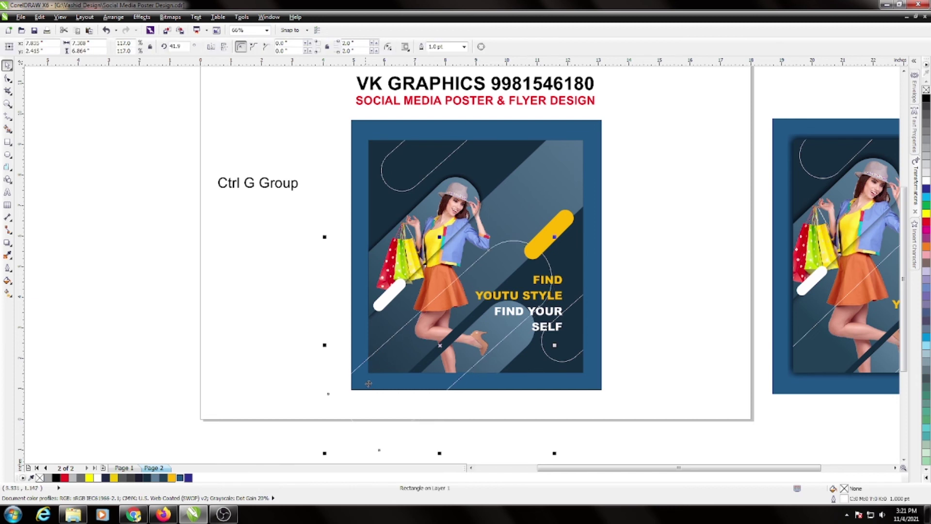
click(483, 178)
click(701, 316)
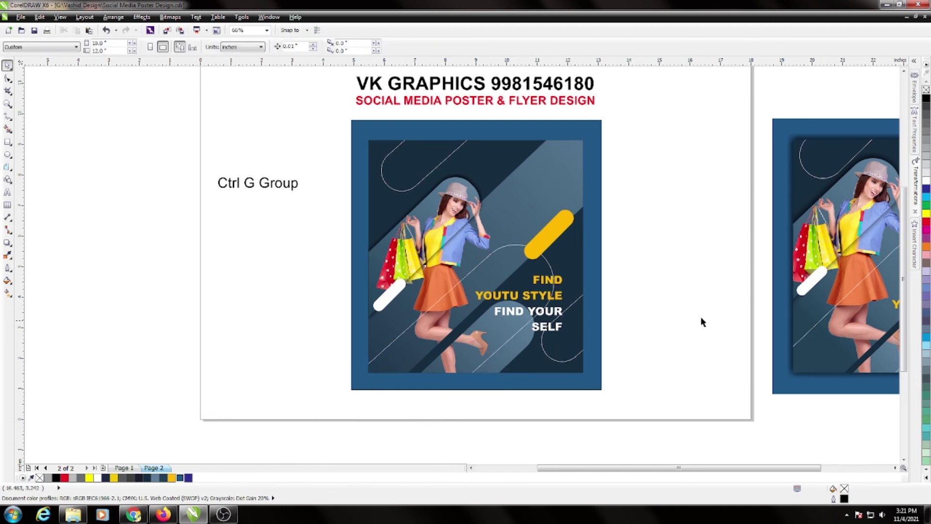
key(ctrl+z)
key(ctrl+z)
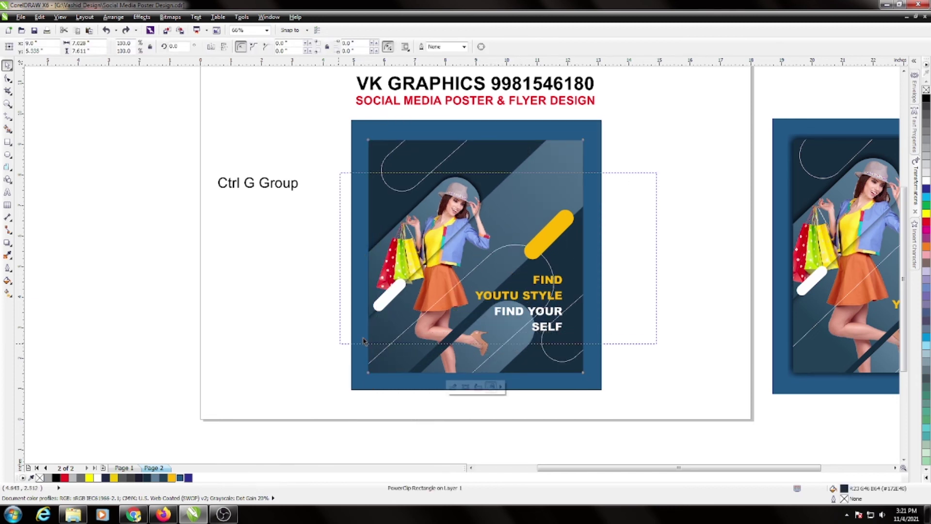
Try moving the inner artwork left, undo it, and select the outer blue rectangle.
drag(533, 189, 491, 189)
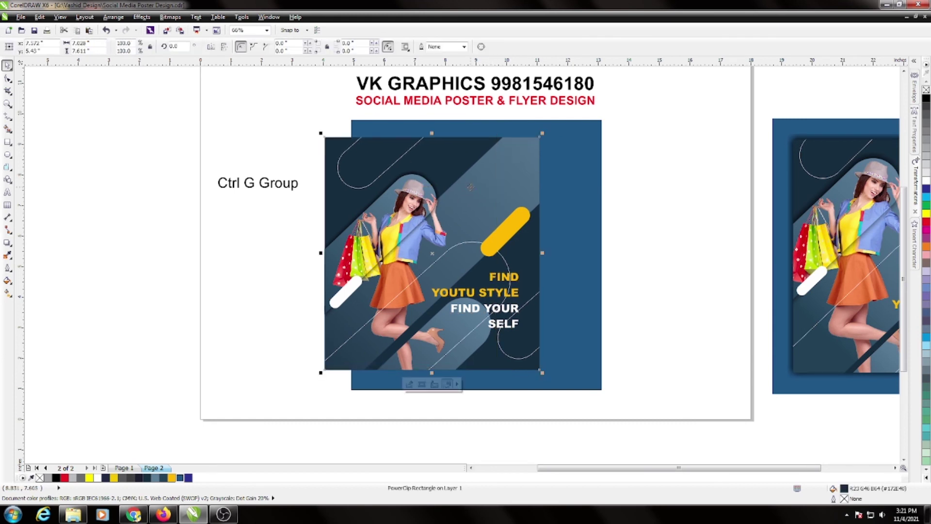
key(ctrl+z)
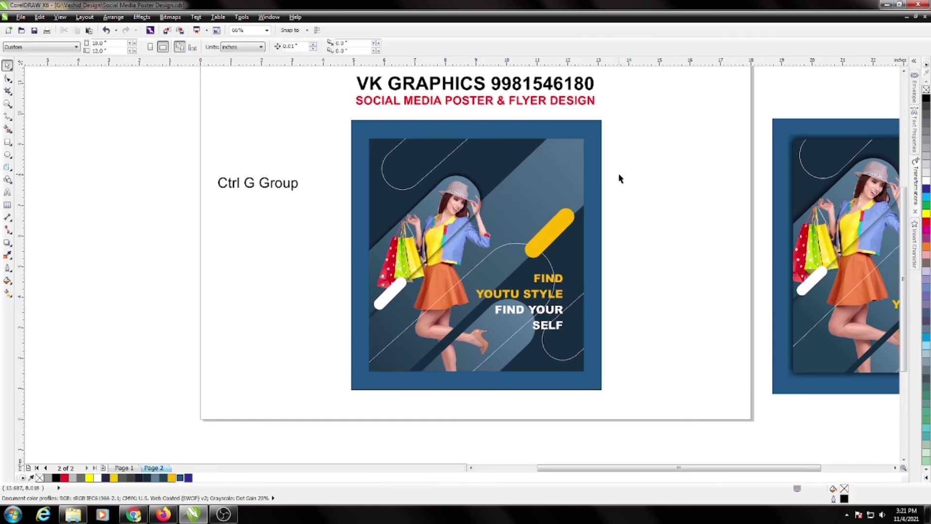
click(602, 150)
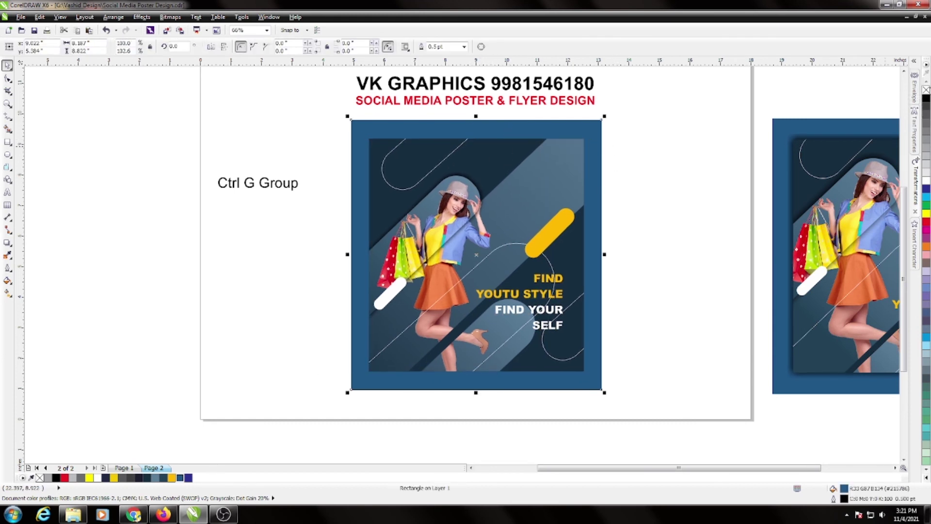
click(671, 194)
click(531, 188)
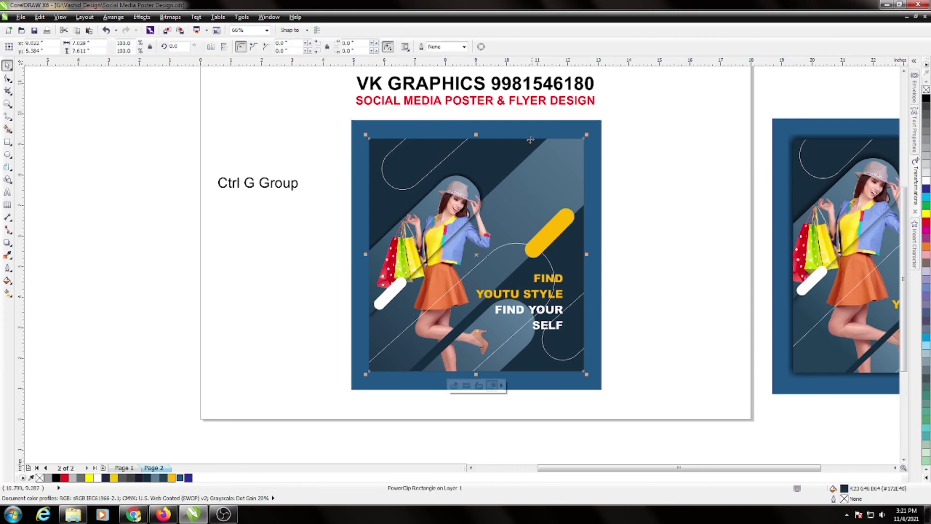
click(601, 158)
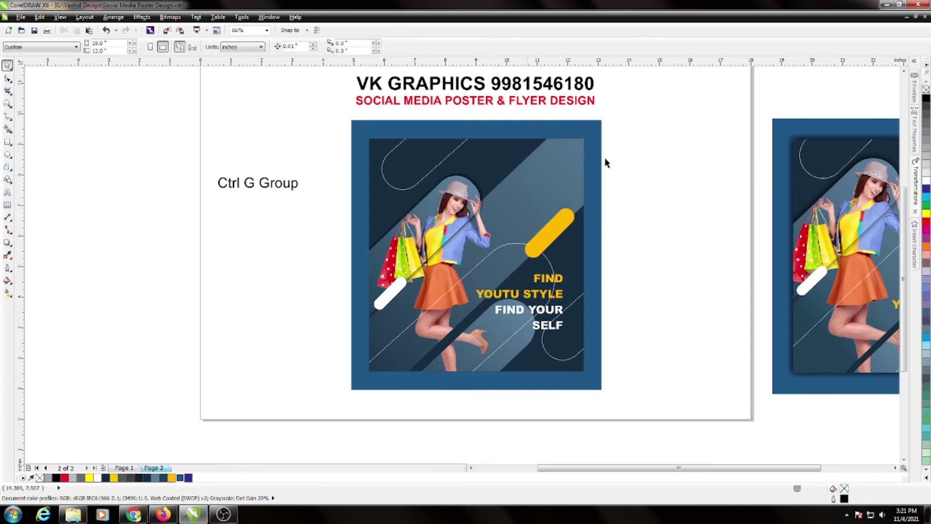
scroll(517, 100, up, 3)
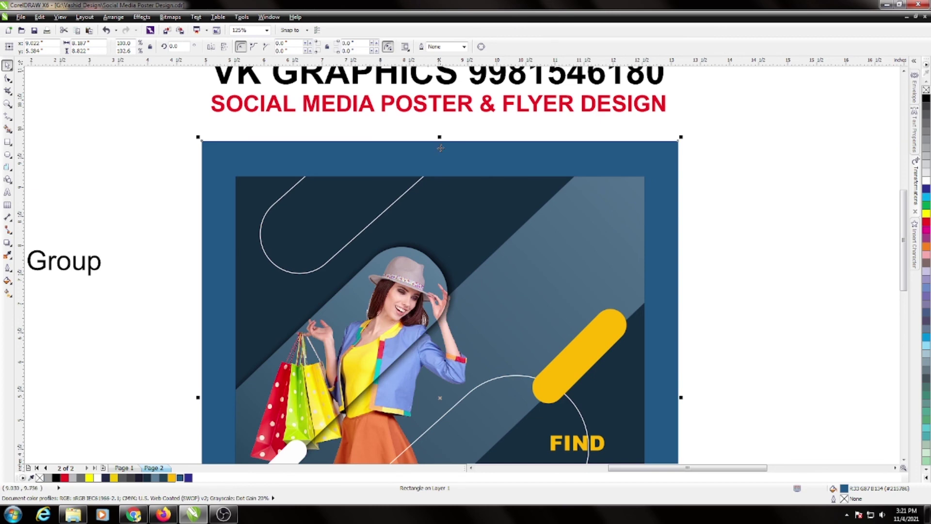
Cast a drop shadow downward from the inner poster artwork.
scroll(440, 148, up, 3)
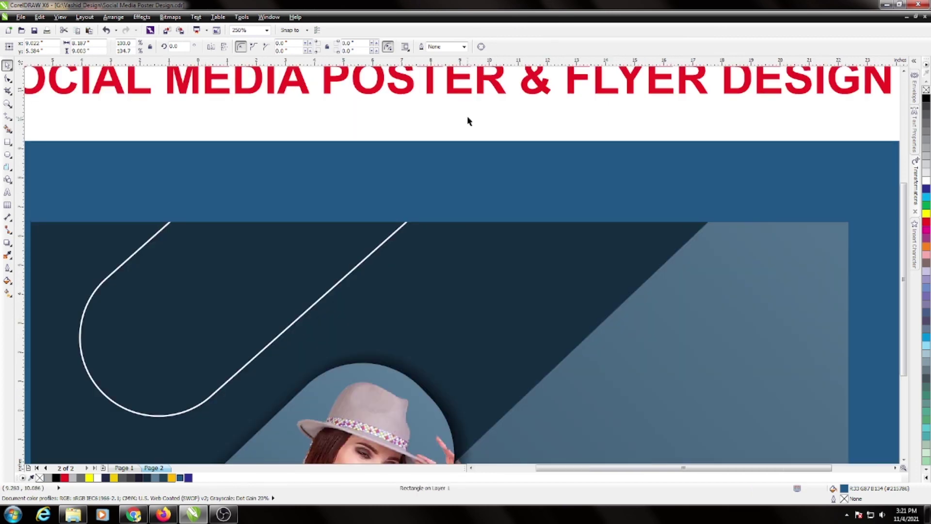
scroll(467, 115, down, 5)
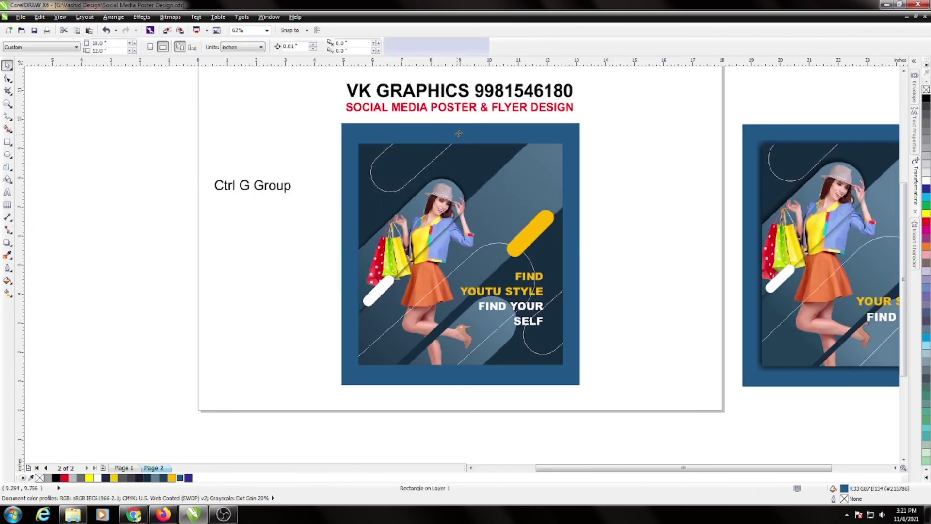
click(8, 243)
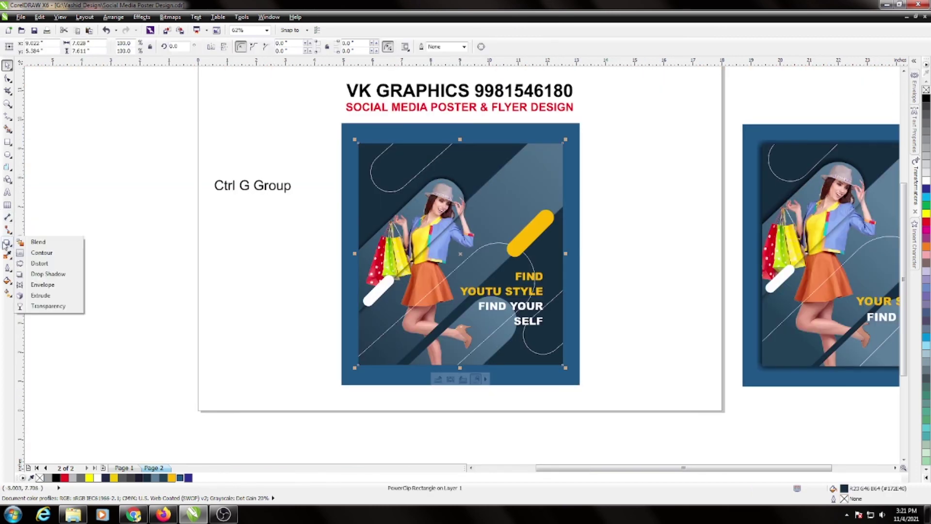
click(43, 275)
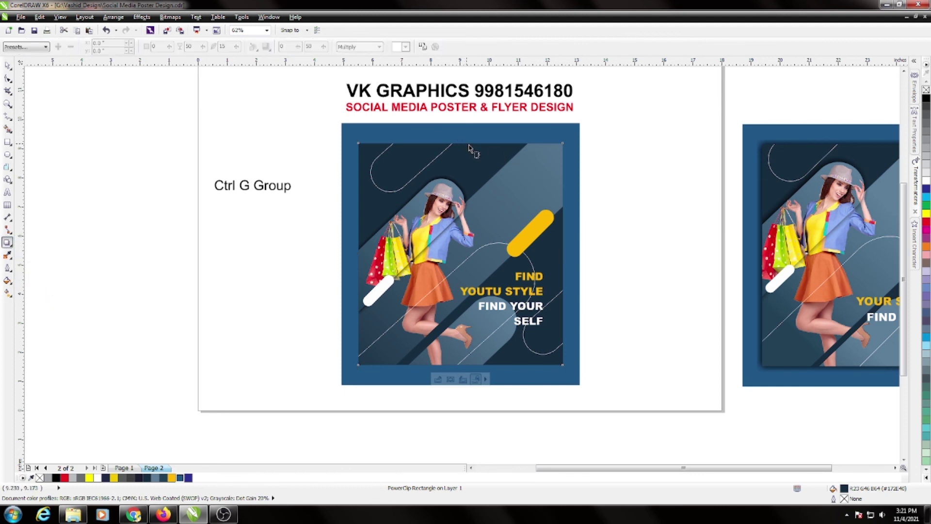
drag(460, 142, 460, 370)
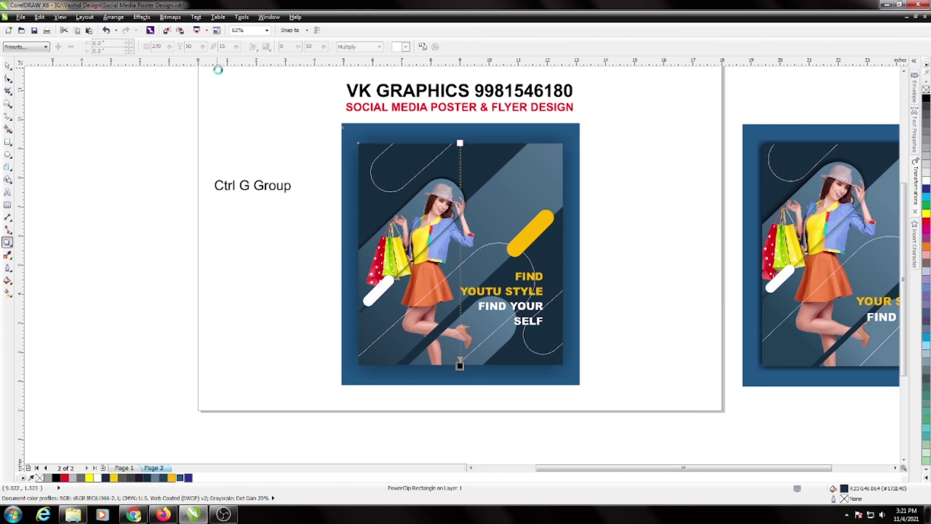
Set the shadow feathering to 8 with Normal blend mode.
click(222, 46)
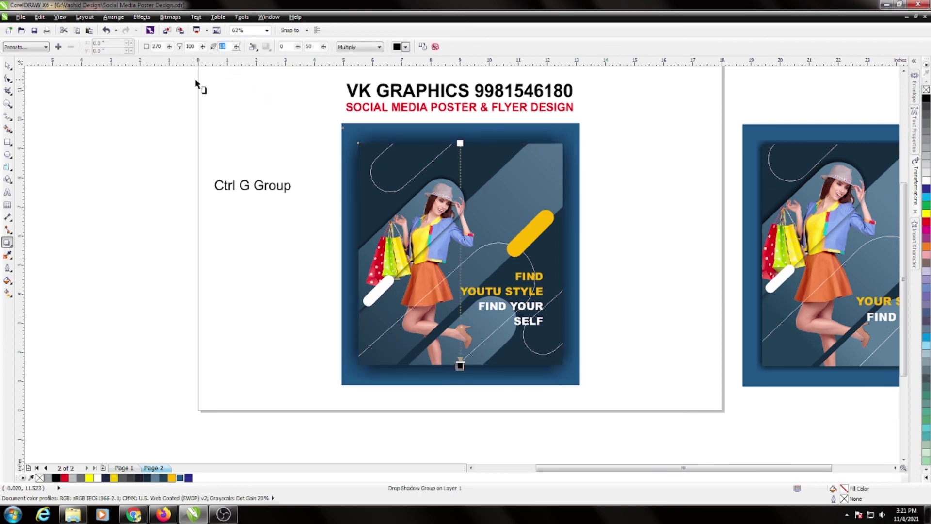
text(5)
key(Return)
click(360, 47)
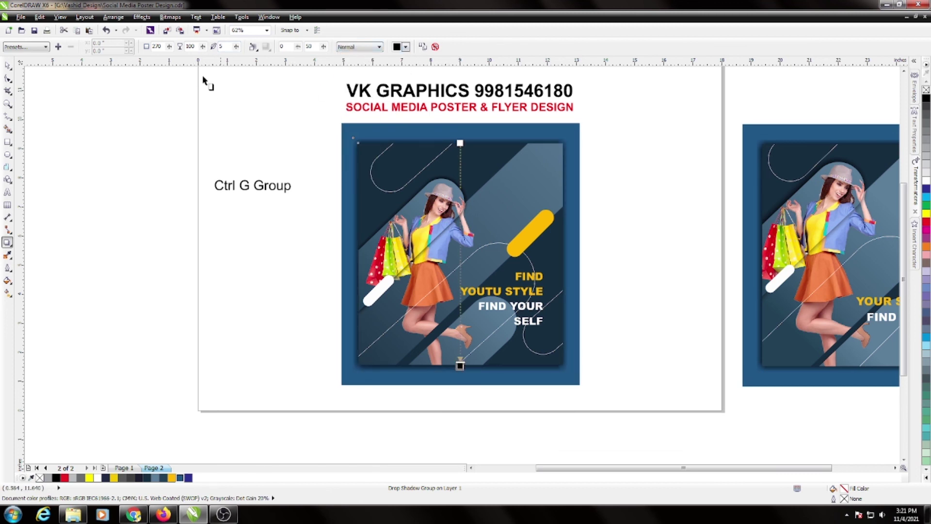
text(8)
key(Return)
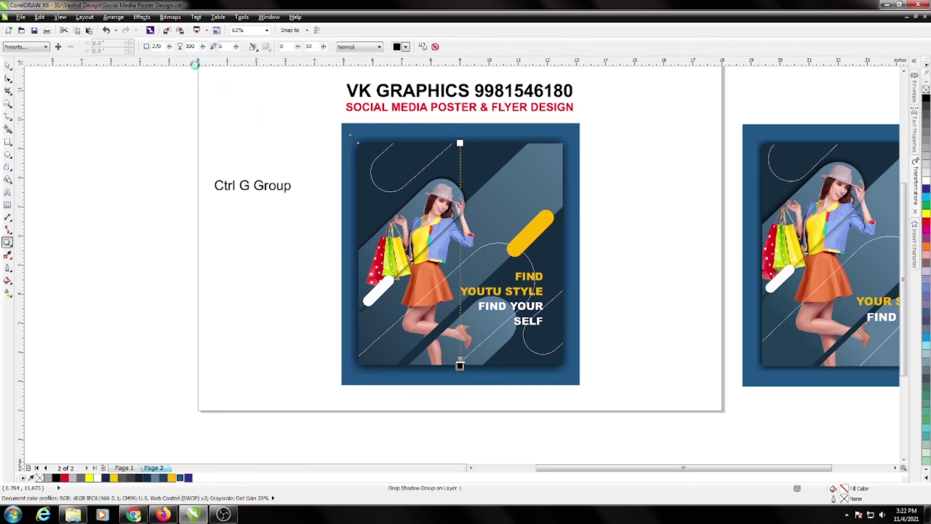
key(space)
click(309, 141)
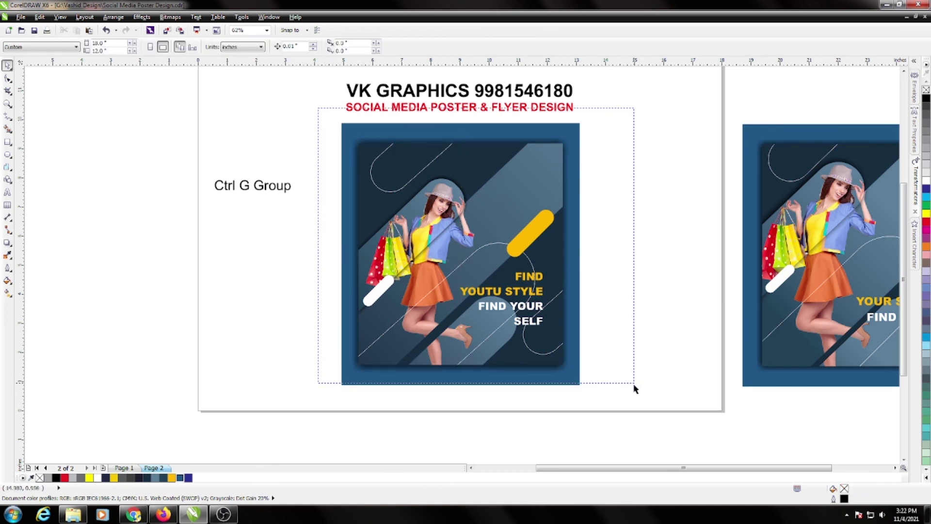
Group the shadowed artwork with its blue frame.
drag(318, 112, 633, 384)
key(ctrl+g)
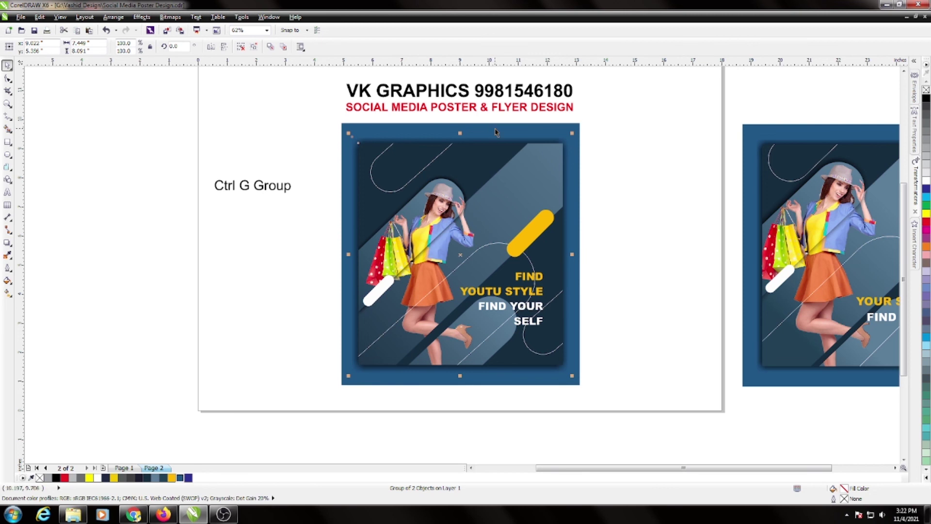
click(639, 205)
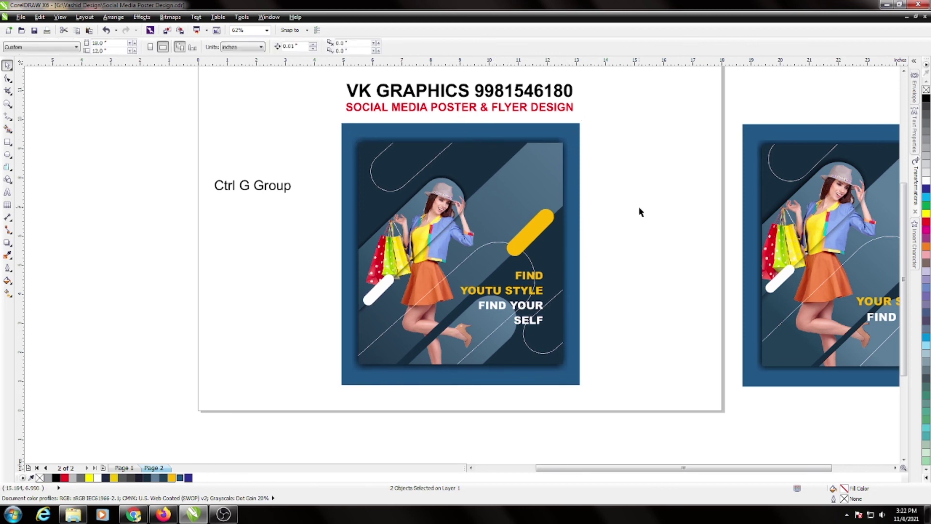
Move the sample poster further right and zoom to show the whole page.
scroll(404, 218, down, 1)
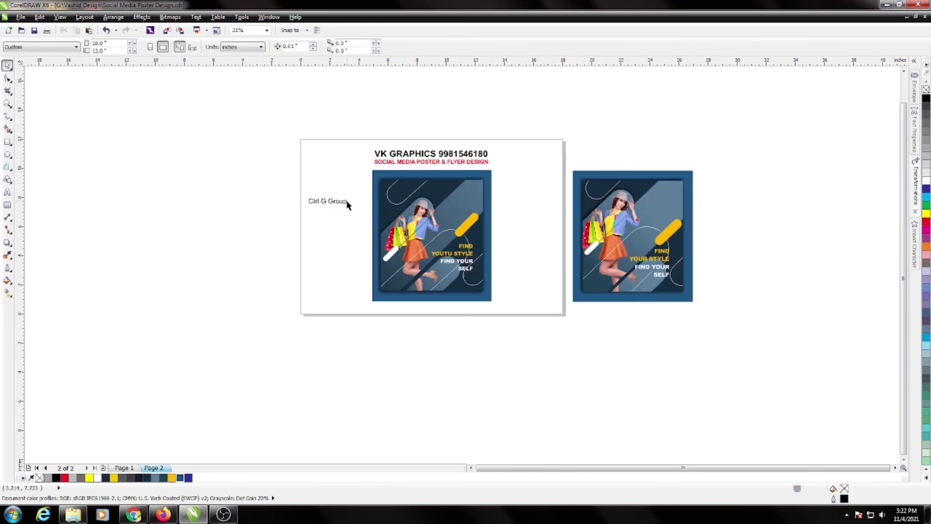
drag(347, 110, 533, 347)
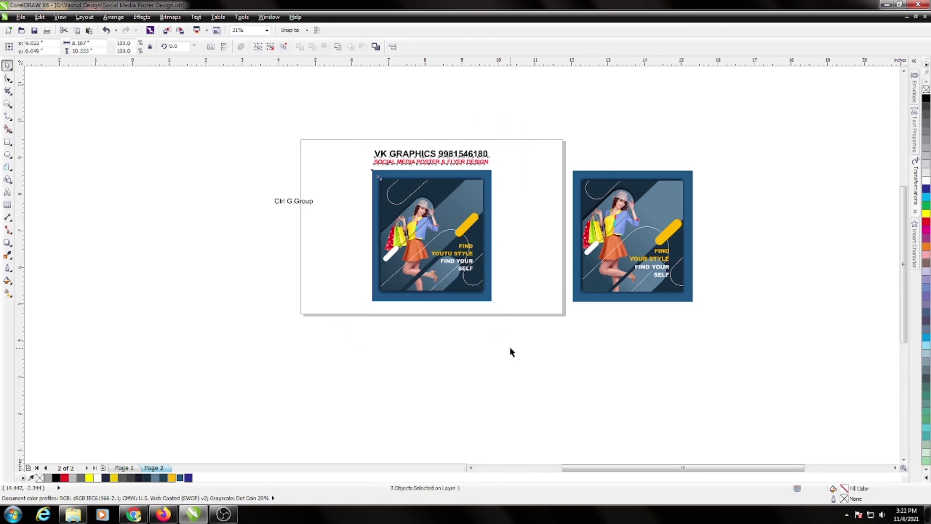
key(shift+F2)
scroll(650, 208, down, 2)
key(Escape)
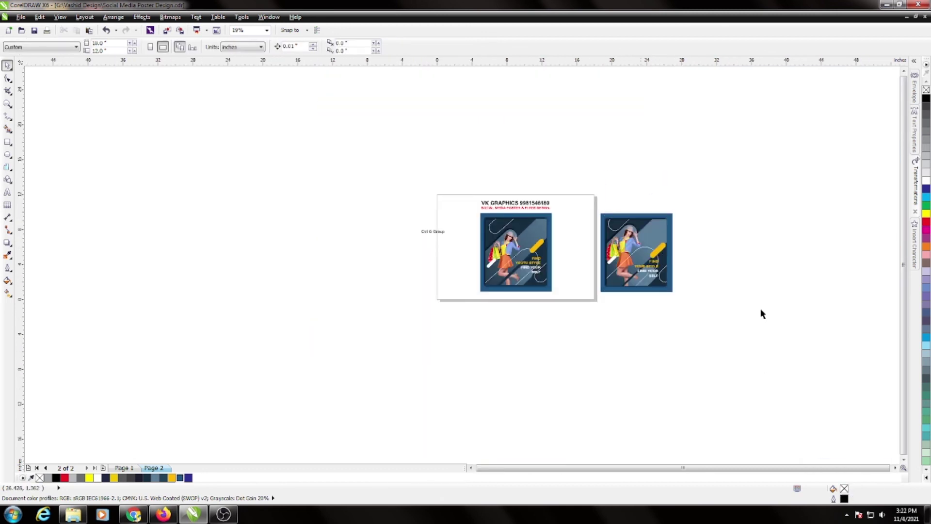
drag(636, 252, 696, 252)
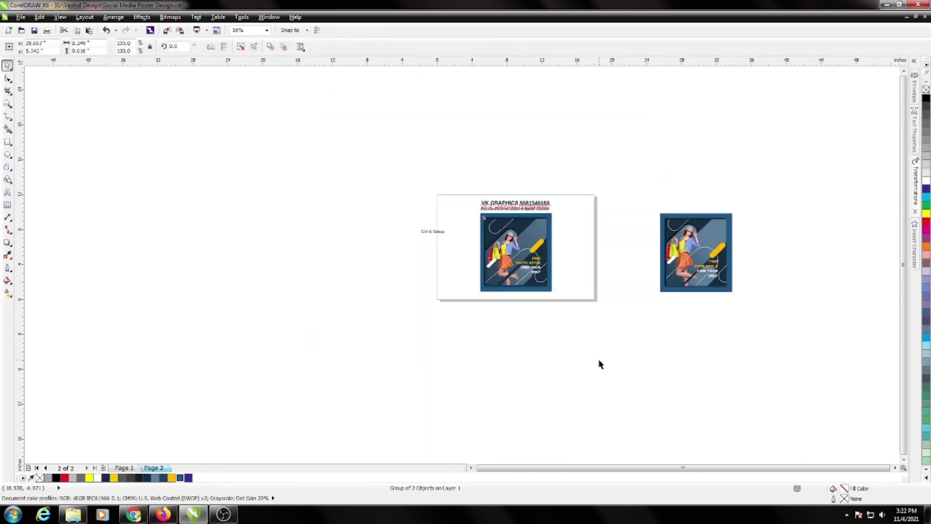
key(shift+F4)
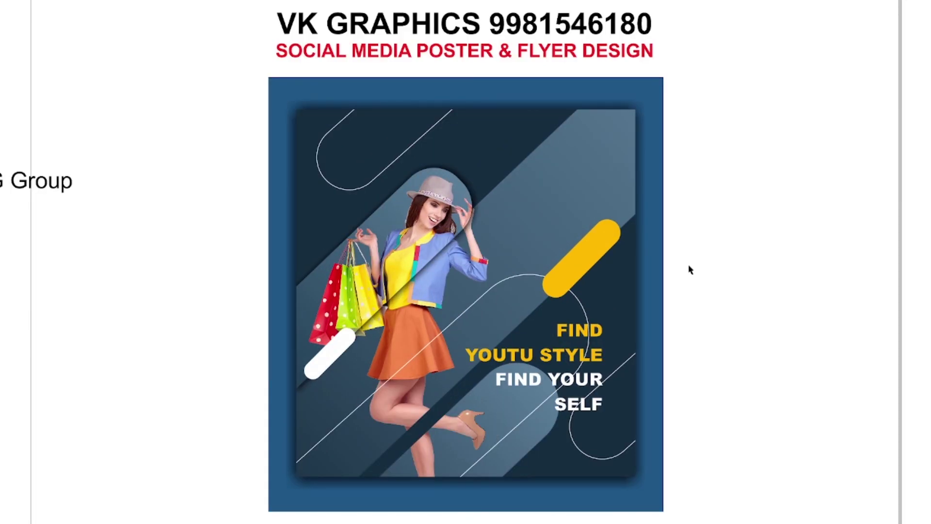